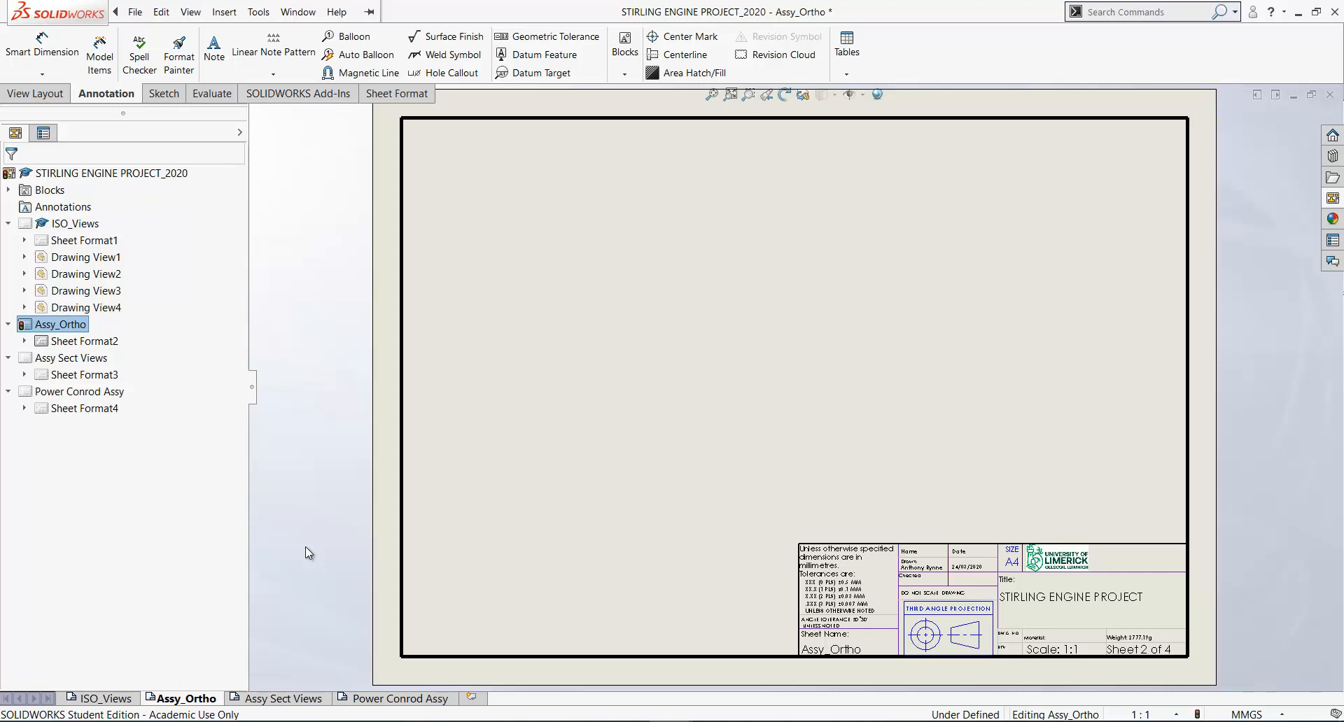
Place the assembly's Right view on the Assy_Ortho sheet and project a view above it in Shaded With Edges style
{"action": "left_click", "coordinate": [1333, 200]}
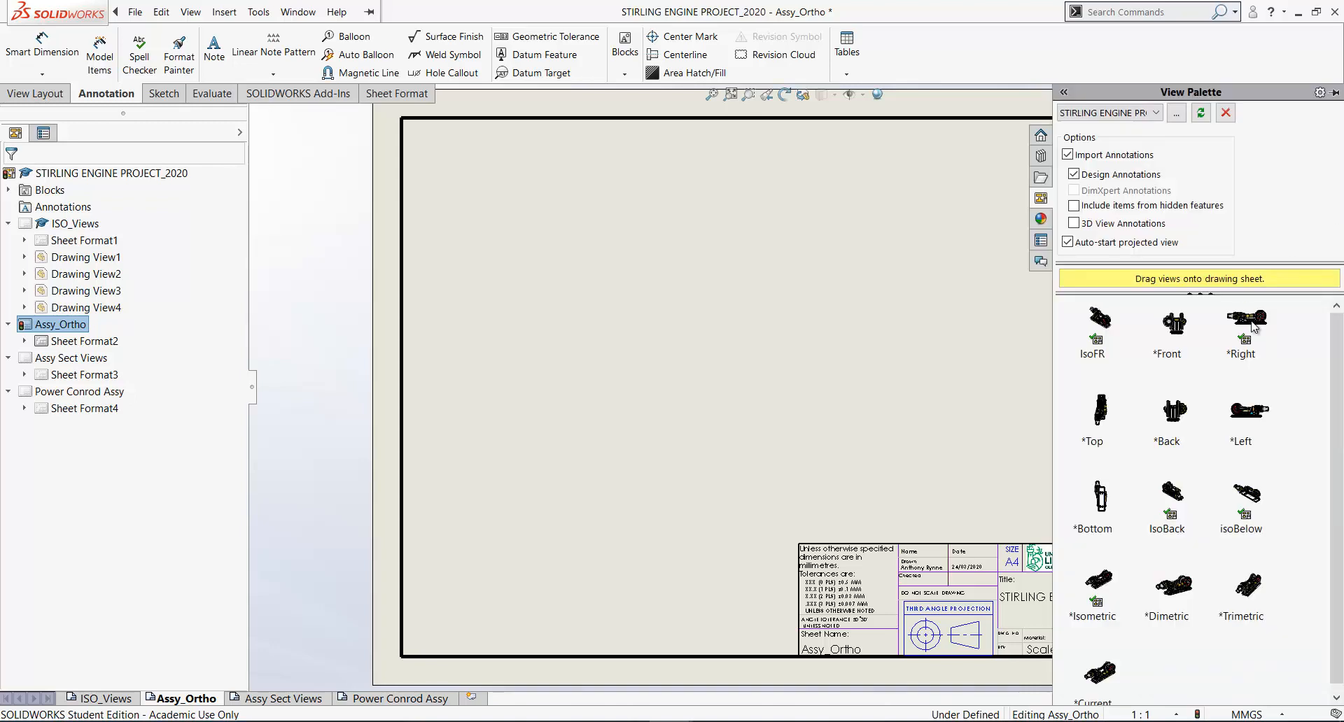
{"action": "mouse_move", "coordinate": [1253, 327]}
{"action": "left_mouse_down"}
{"action": "mouse_move", "coordinate": [894, 395]}
{"action": "mouse_move", "coordinate": [689, 343]}
{"action": "mouse_move", "coordinate": [691, 324]}
{"action": "mouse_move", "coordinate": [720, 309]}
{"action": "left_mouse_up"}
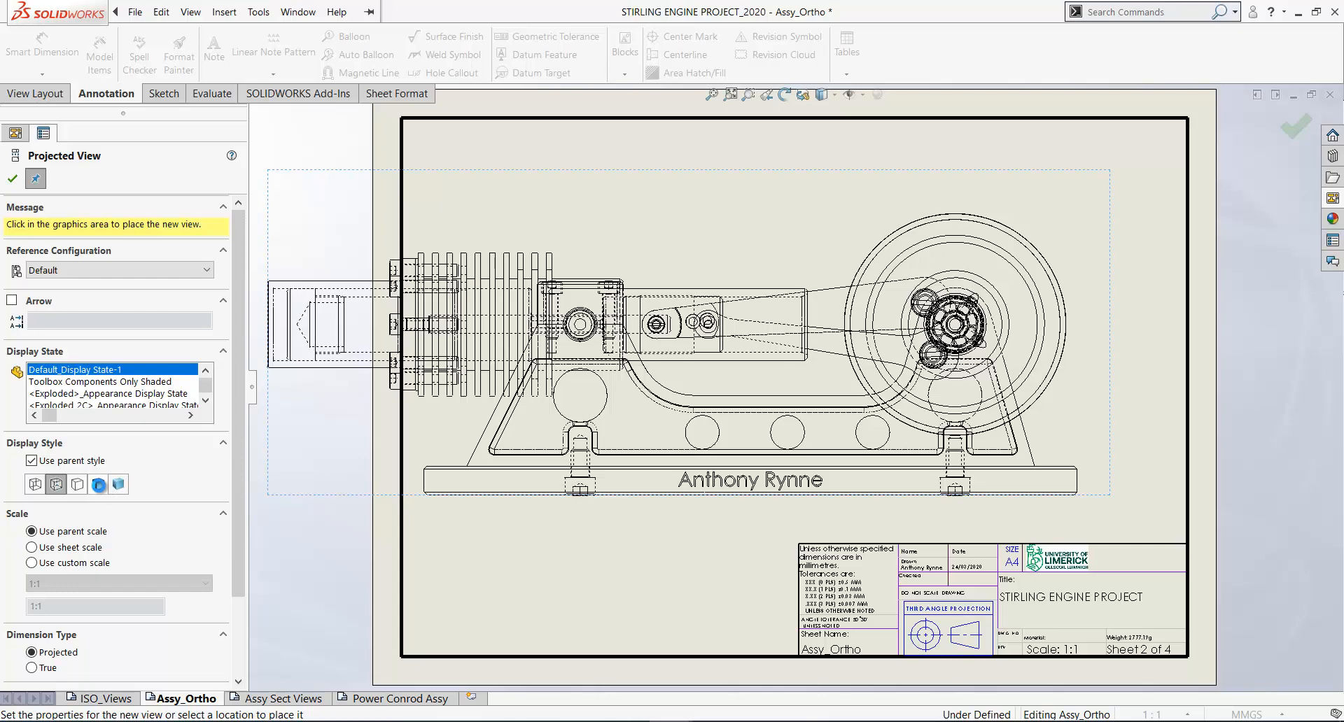
{"action": "left_click", "coordinate": [98, 486]}
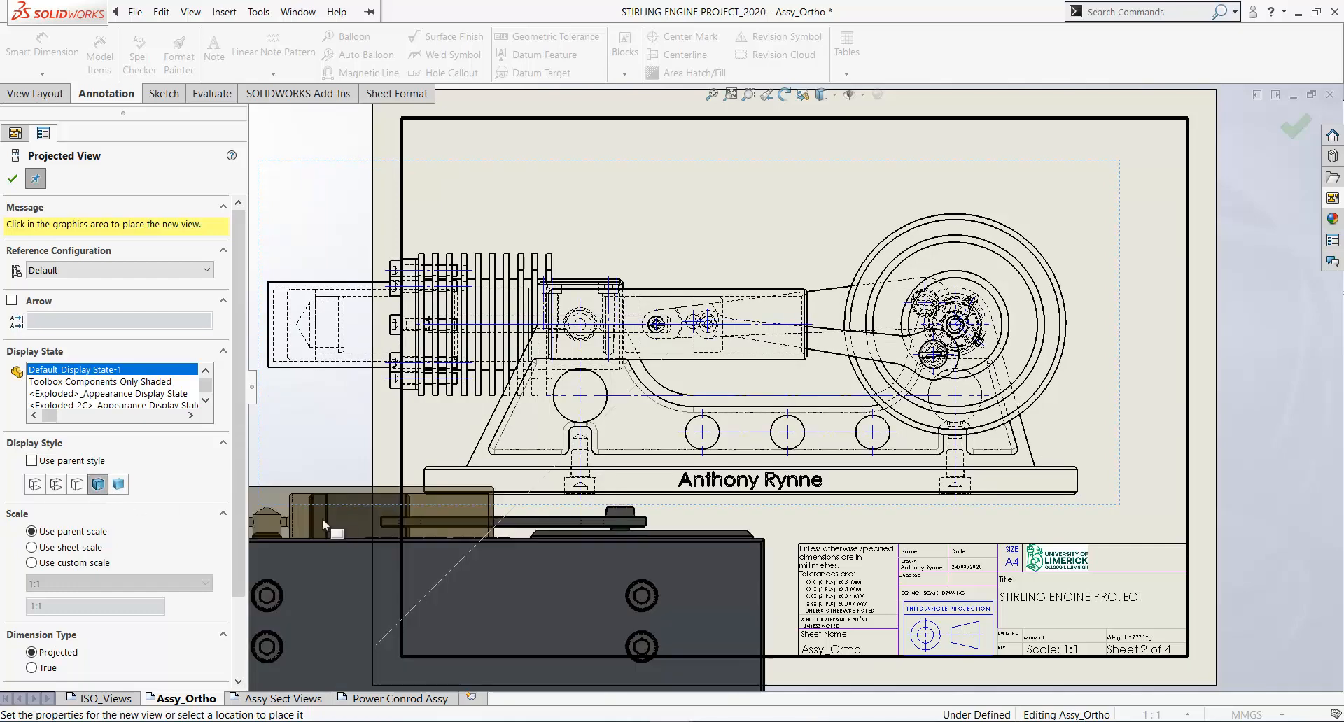
{"action": "scroll", "coordinate": [371, 497], "scroll_direction": "up", "scroll_amount": 4}
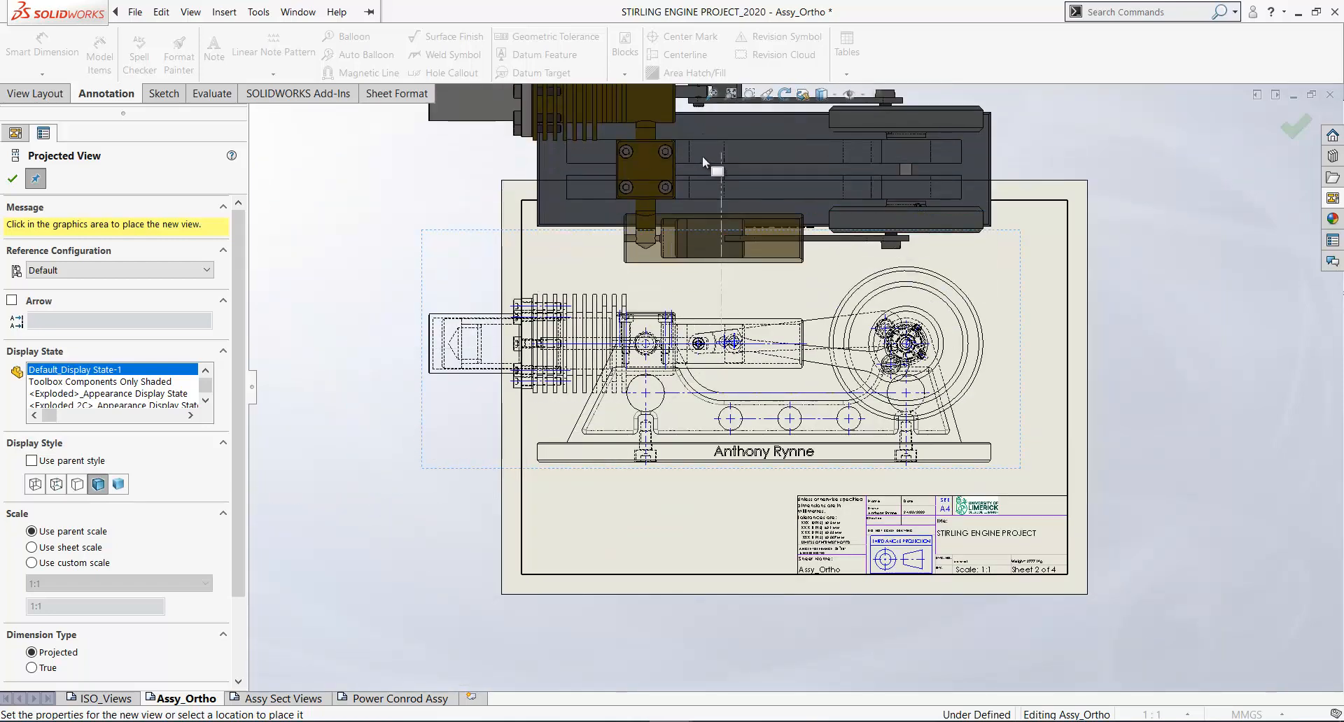
{"action": "mouse_move", "coordinate": [703, 157]}
{"action": "middle_mouse_down"}
{"action": "mouse_move", "coordinate": [618, 278]}
{"action": "mouse_move", "coordinate": [634, 208]}
{"action": "middle_mouse_up"}
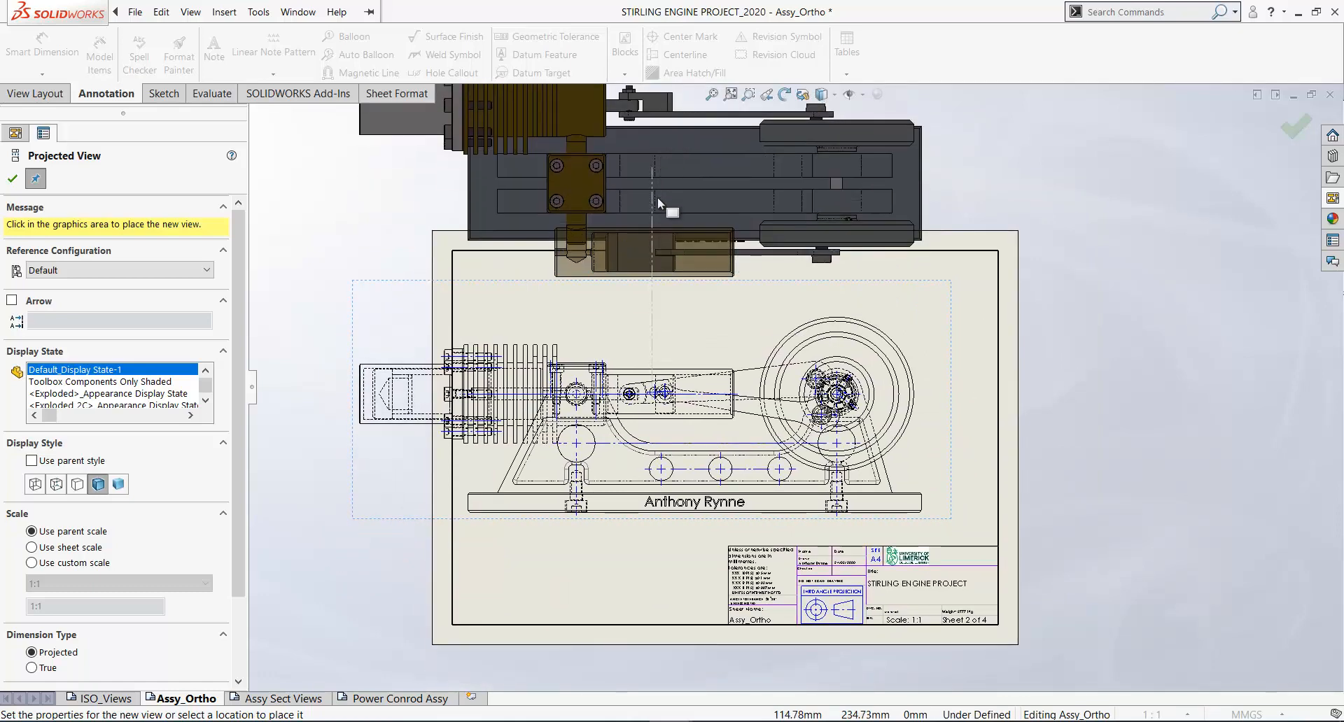
{"action": "scroll", "coordinate": [665, 210], "scroll_direction": "up", "scroll_amount": 2}
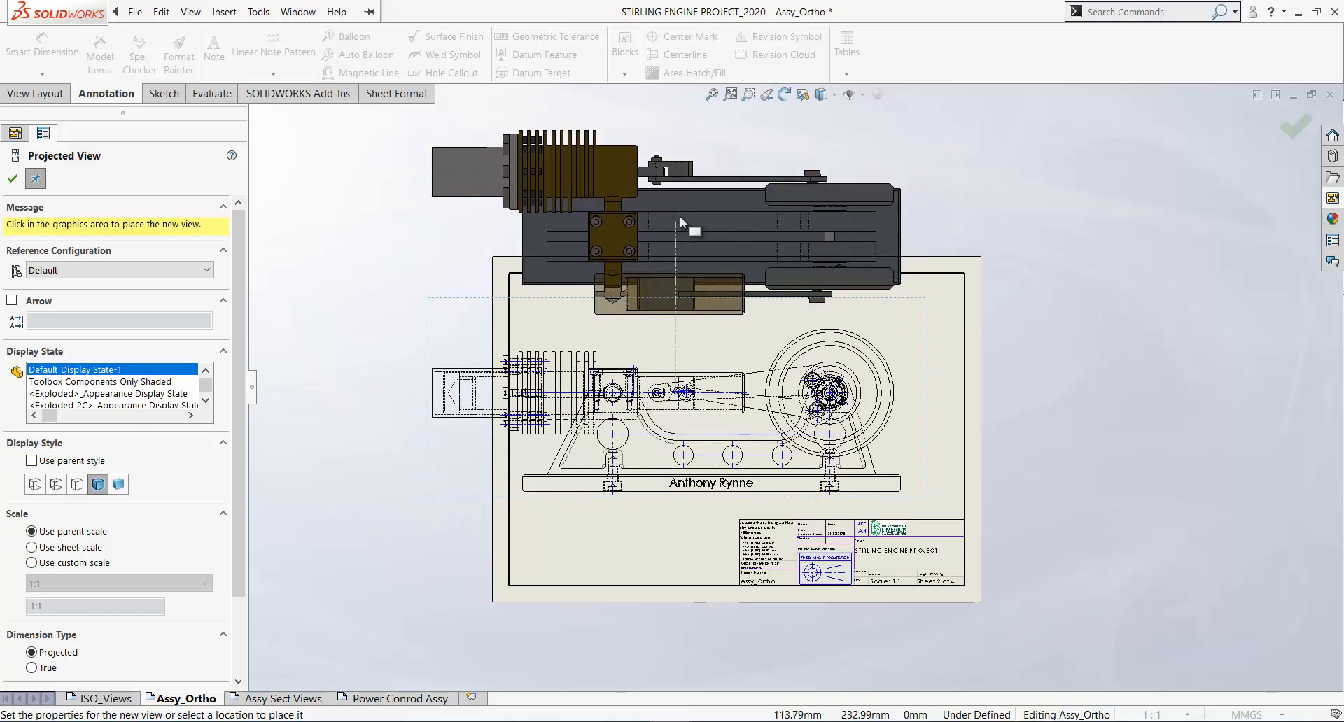
{"action": "left_click", "coordinate": [680, 218]}
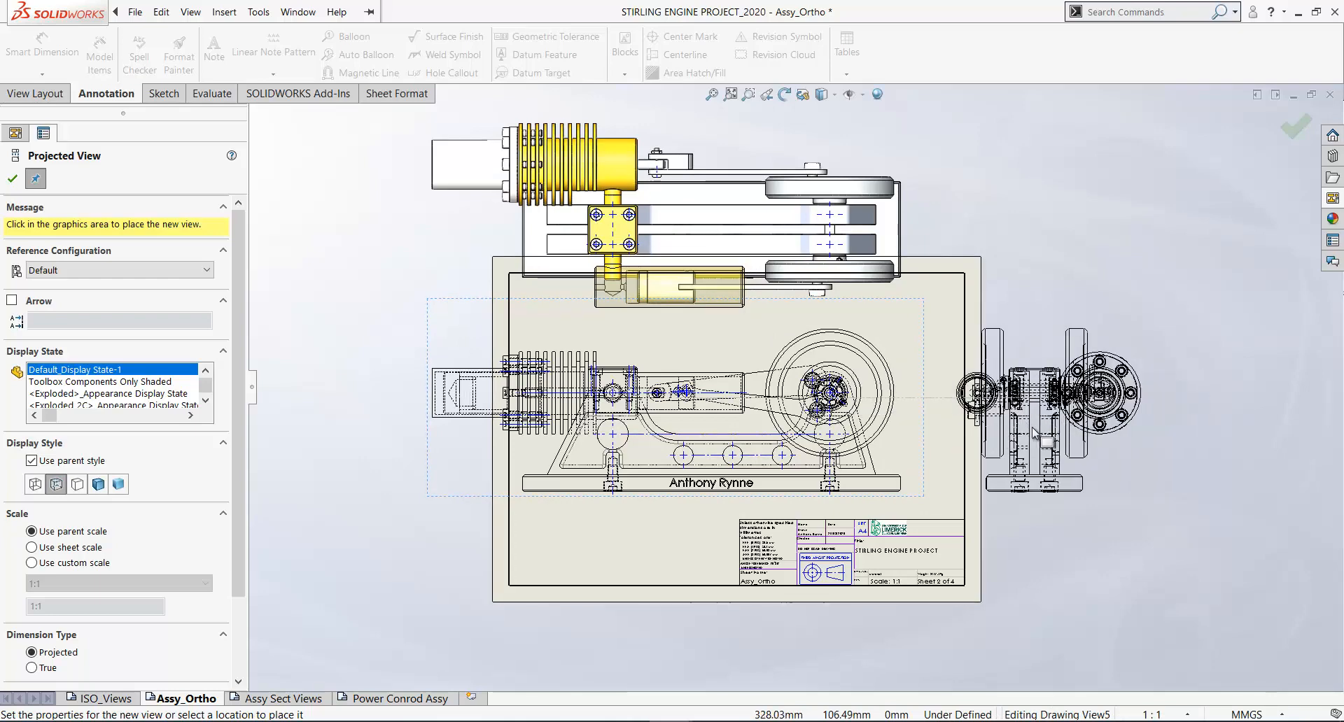
Project an end view on each side of the main view and set the main view to Shaded With Edges
{"action": "left_click", "coordinate": [1032, 428]}
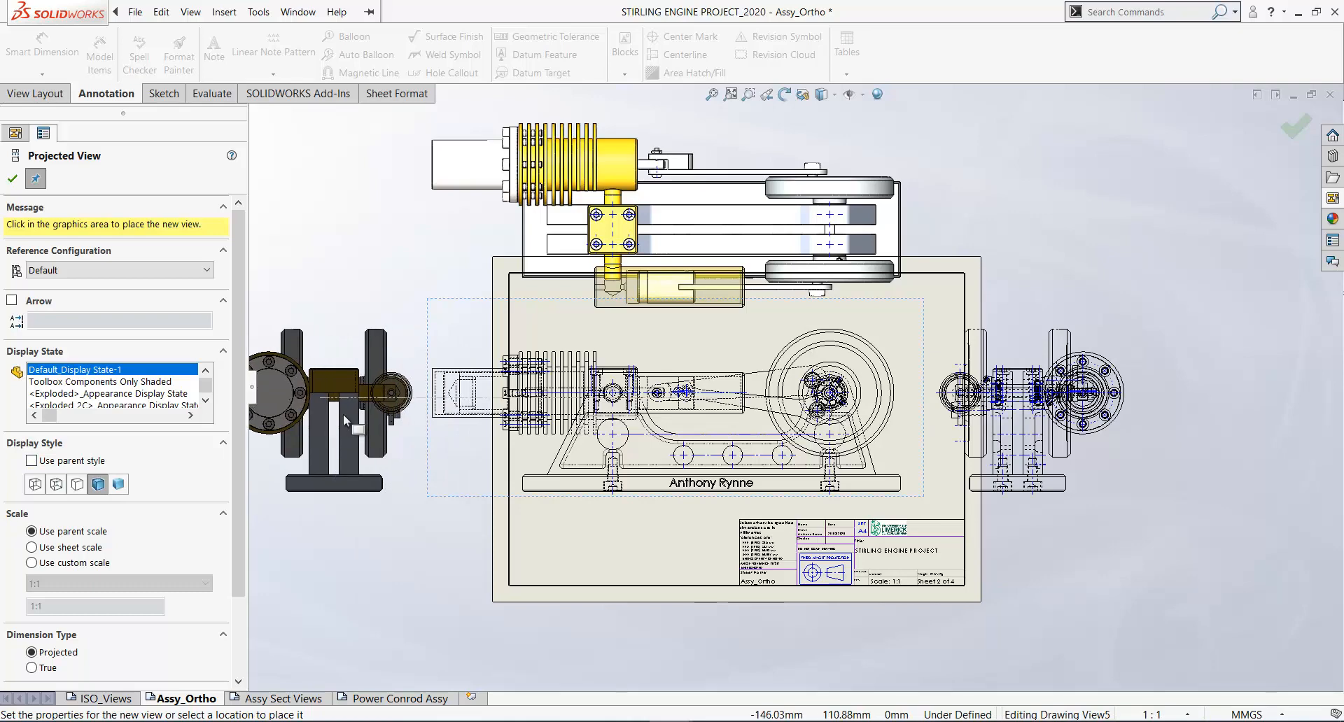
{"action": "scroll", "coordinate": [367, 410], "scroll_direction": "up", "scroll_amount": 2}
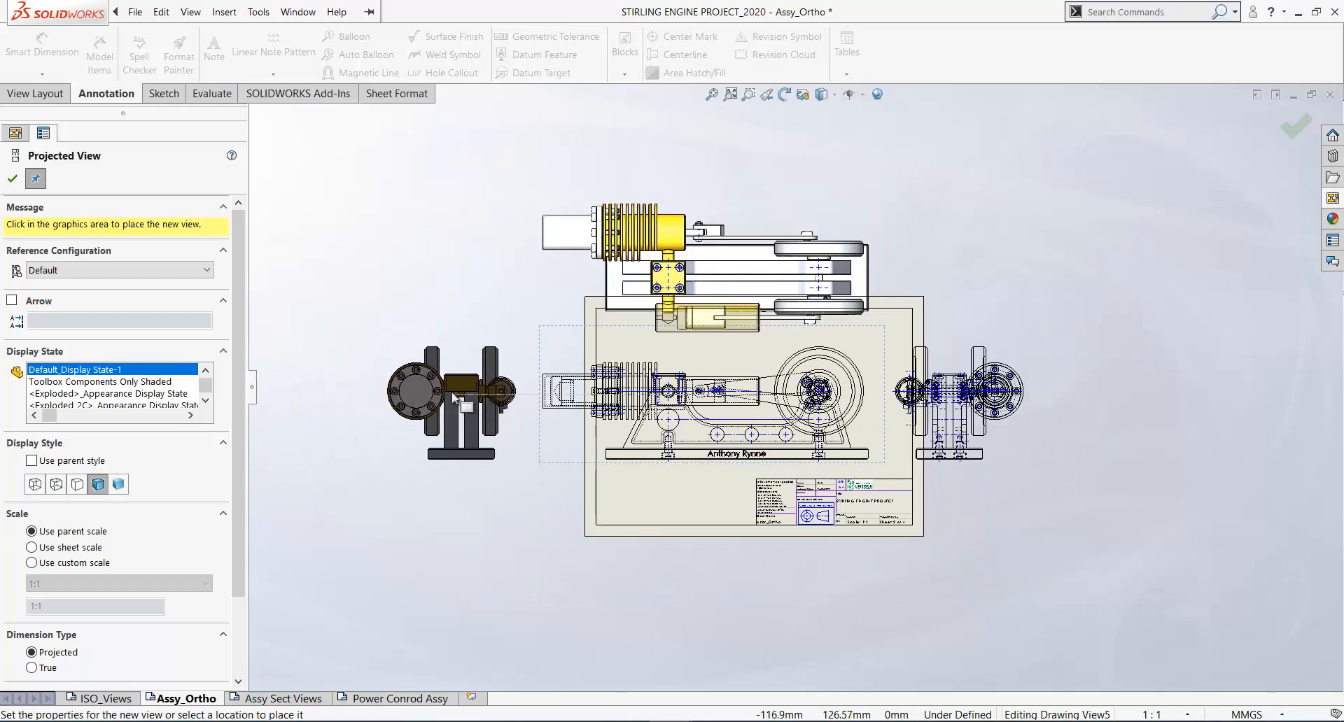
{"action": "left_click", "coordinate": [453, 398]}
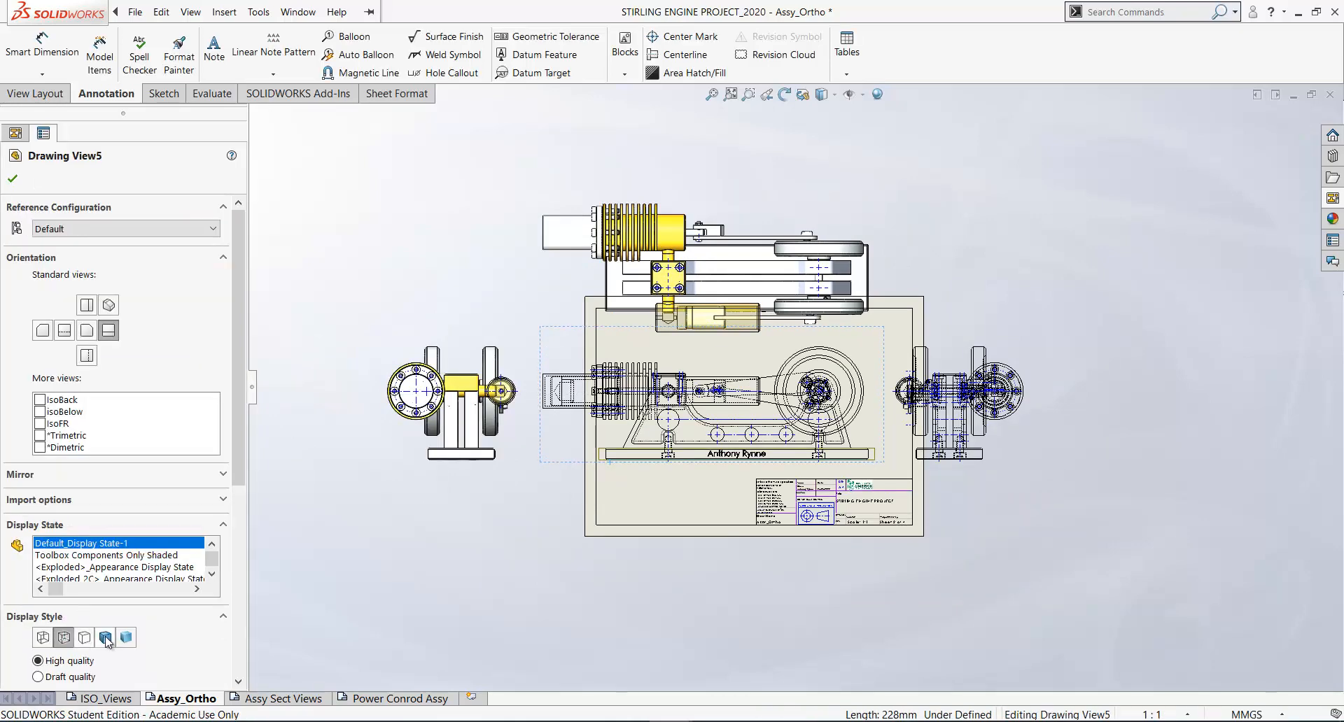
{"action": "left_click", "coordinate": [105, 636]}
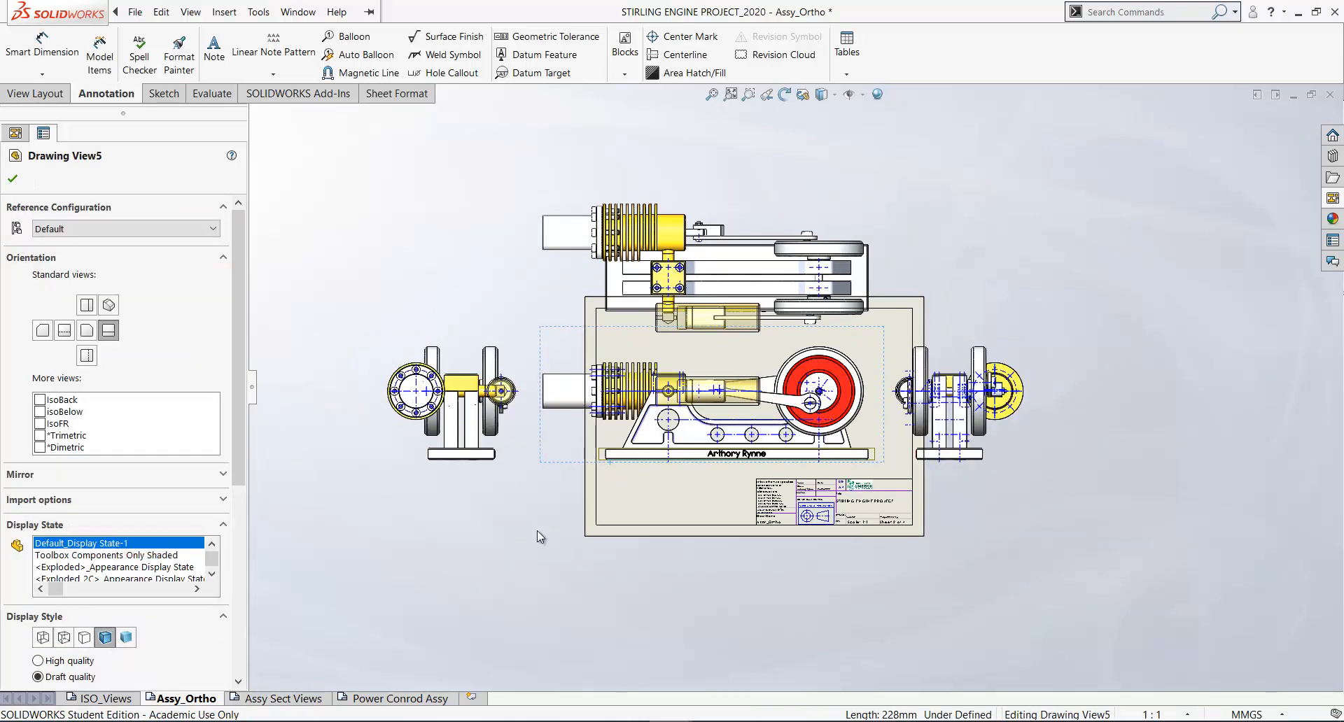
Set the scale of the Assy_Ortho sheet to 1:2 in its sheet properties
{"action": "scroll", "coordinate": [1015, 375], "scroll_direction": "down", "scroll_amount": 3}
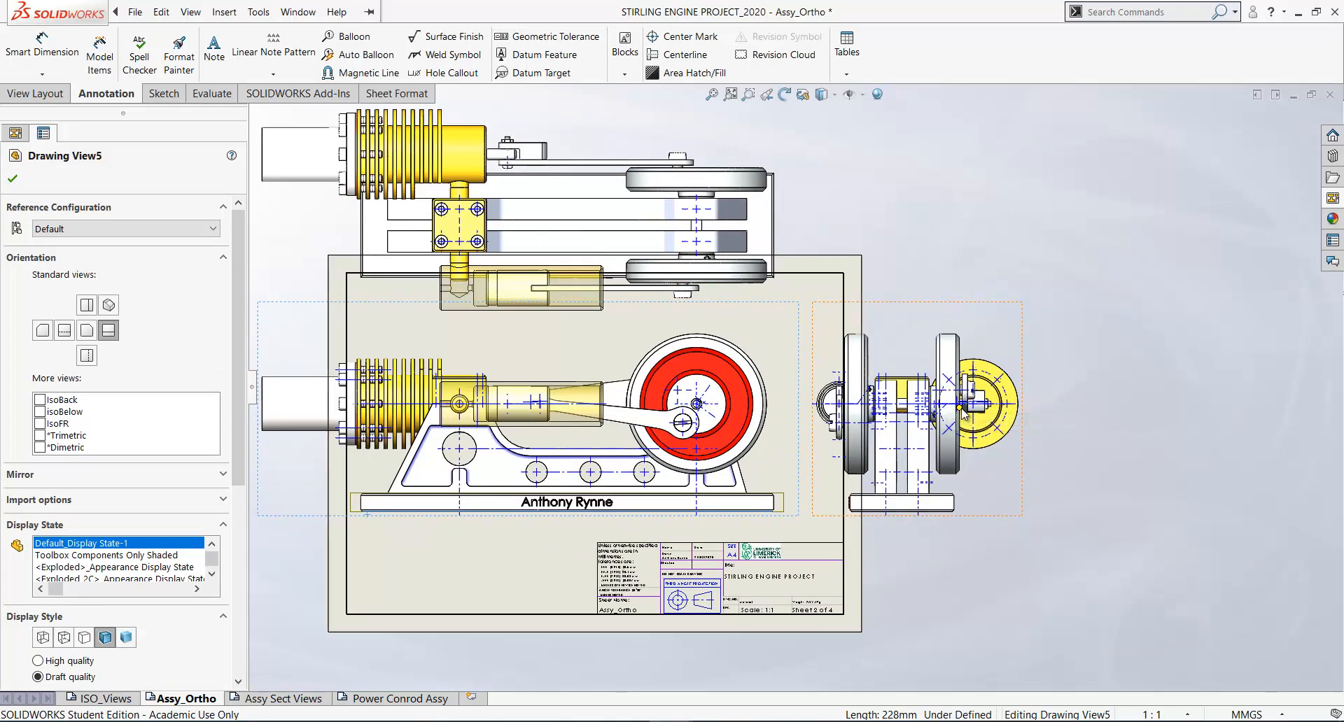
{"action": "scroll", "coordinate": [794, 385], "scroll_direction": "up", "scroll_amount": 4}
{"action": "scroll", "coordinate": [616, 351], "scroll_direction": "down", "scroll_amount": 2}
{"action": "mouse_move", "coordinate": [482, 321]}
{"action": "middle_mouse_down"}
{"action": "mouse_move", "coordinate": [542, 309]}
{"action": "mouse_move", "coordinate": [507, 310]}
{"action": "mouse_move", "coordinate": [502, 282]}
{"action": "middle_mouse_up"}
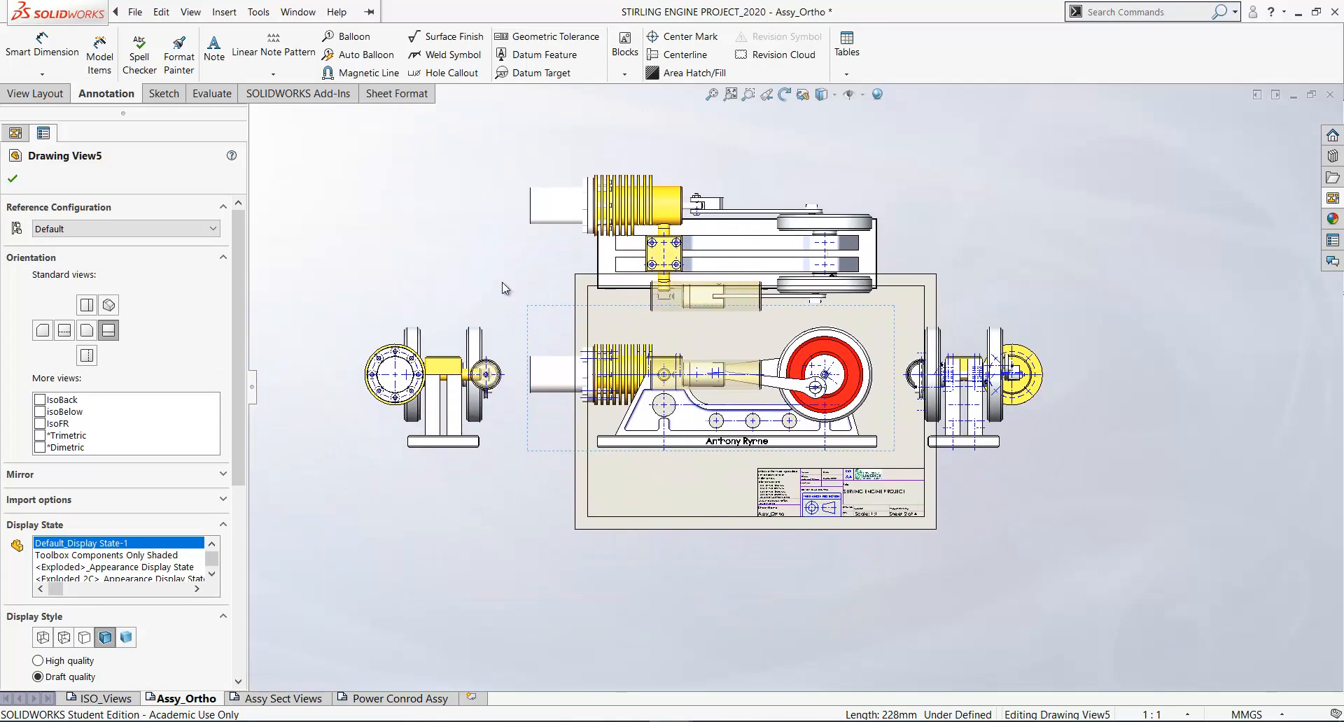
{"action": "left_click", "coordinate": [627, 495]}
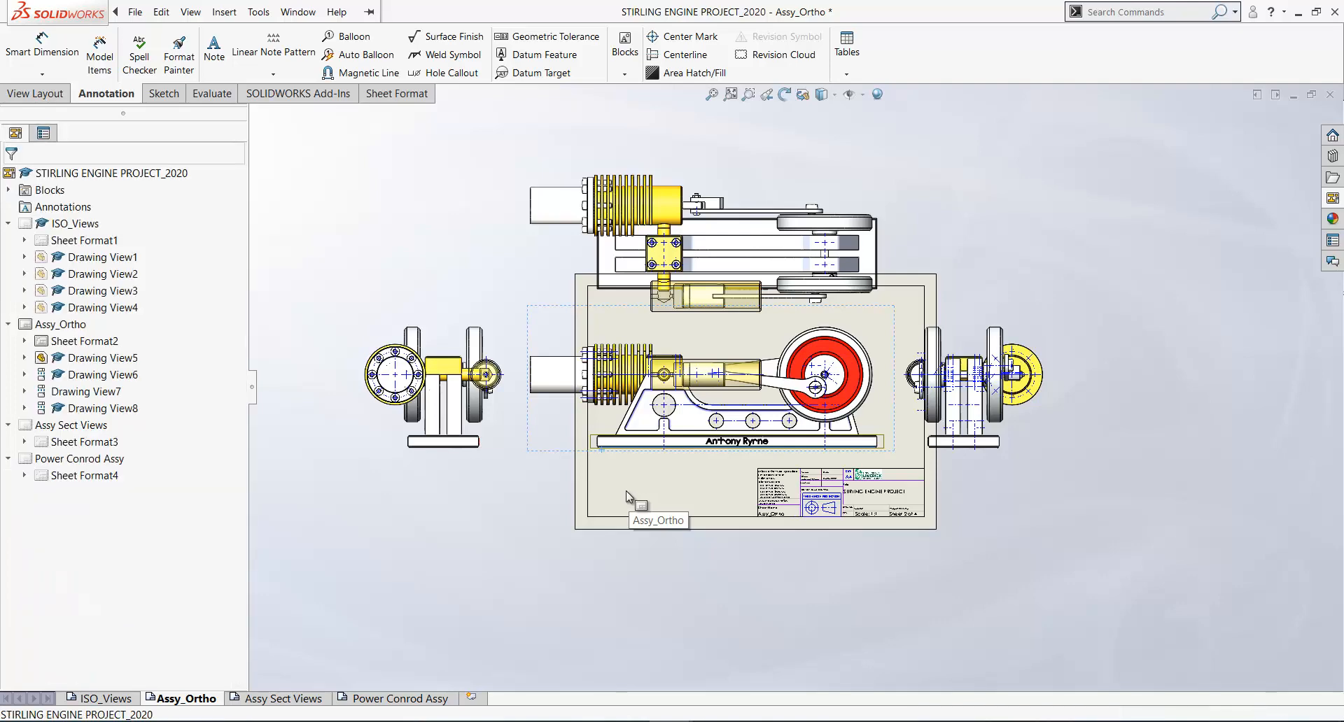
{"action": "right_click", "coordinate": [627, 495]}
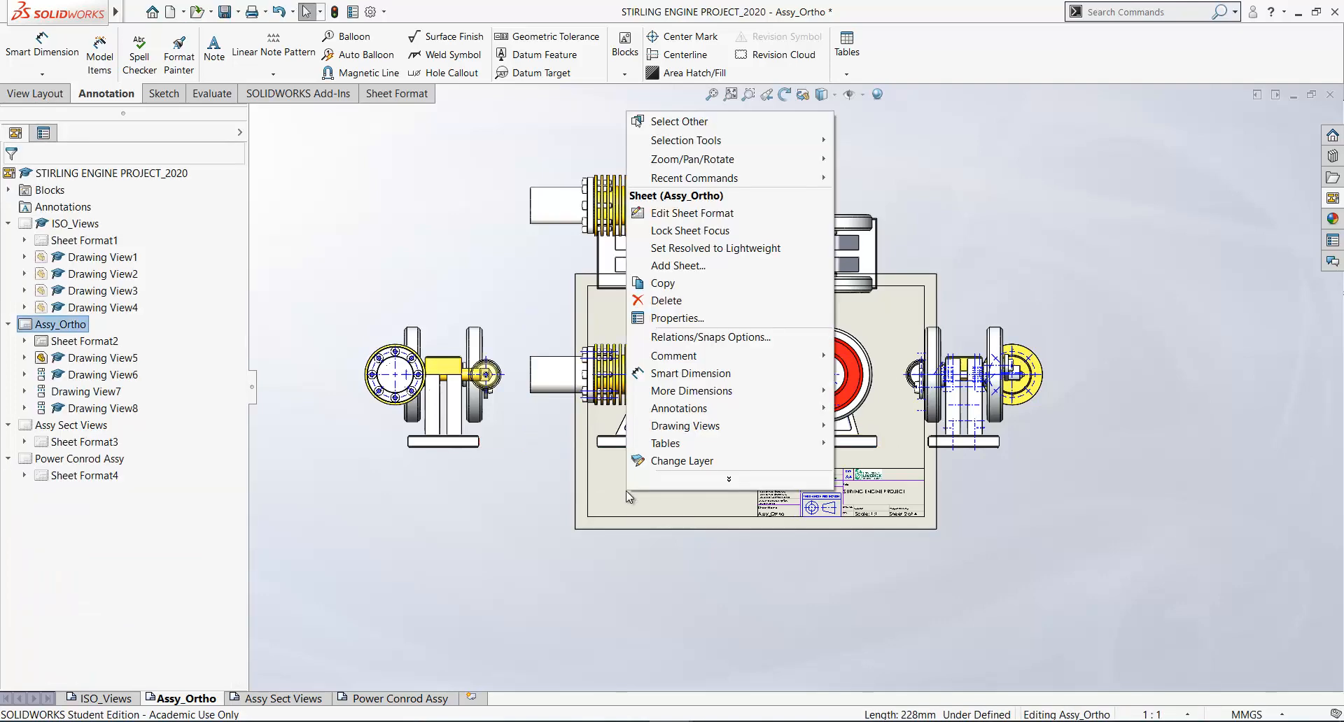
{"action": "left_click", "coordinate": [669, 319]}
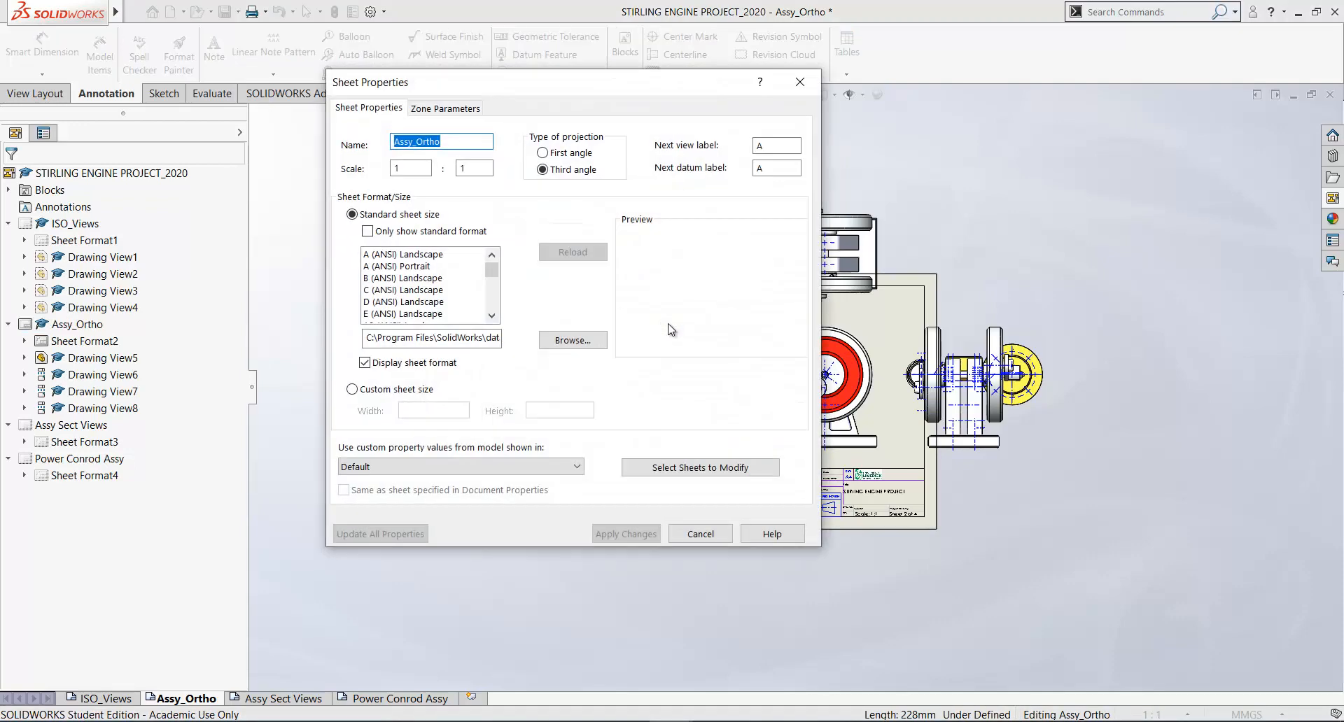
{"action": "left_click", "coordinate": [464, 169]}
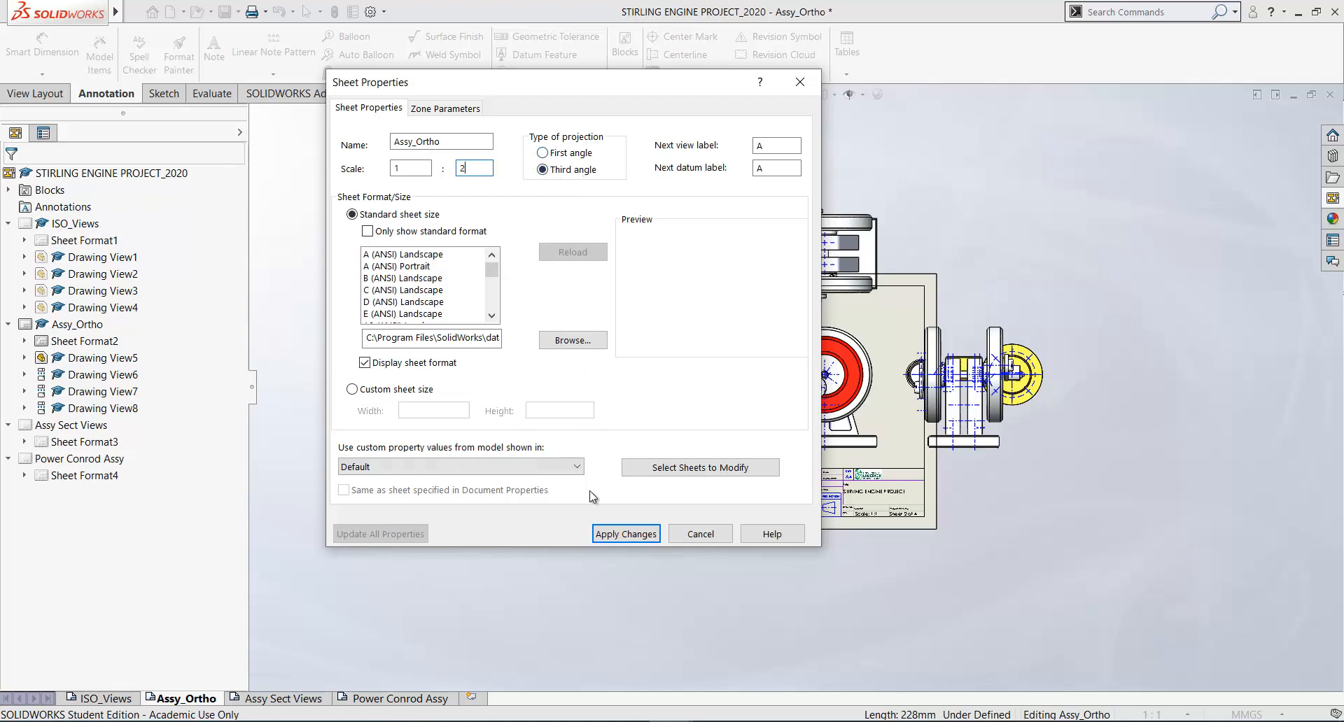
{"action": "left_click", "coordinate": [629, 532]}
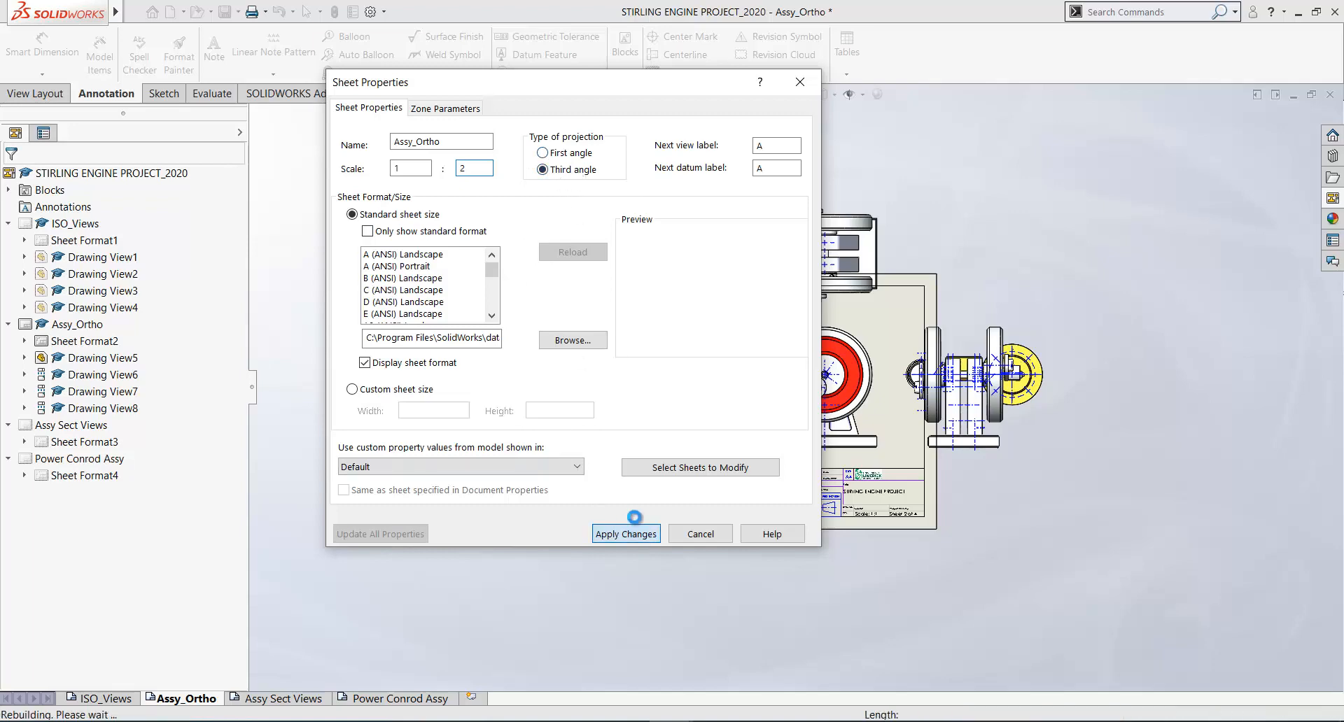
Reposition the main view just above the title block, slightly right of the sheet's centre
{"action": "scroll", "coordinate": [665, 410], "scroll_direction": "down", "scroll_amount": 2}
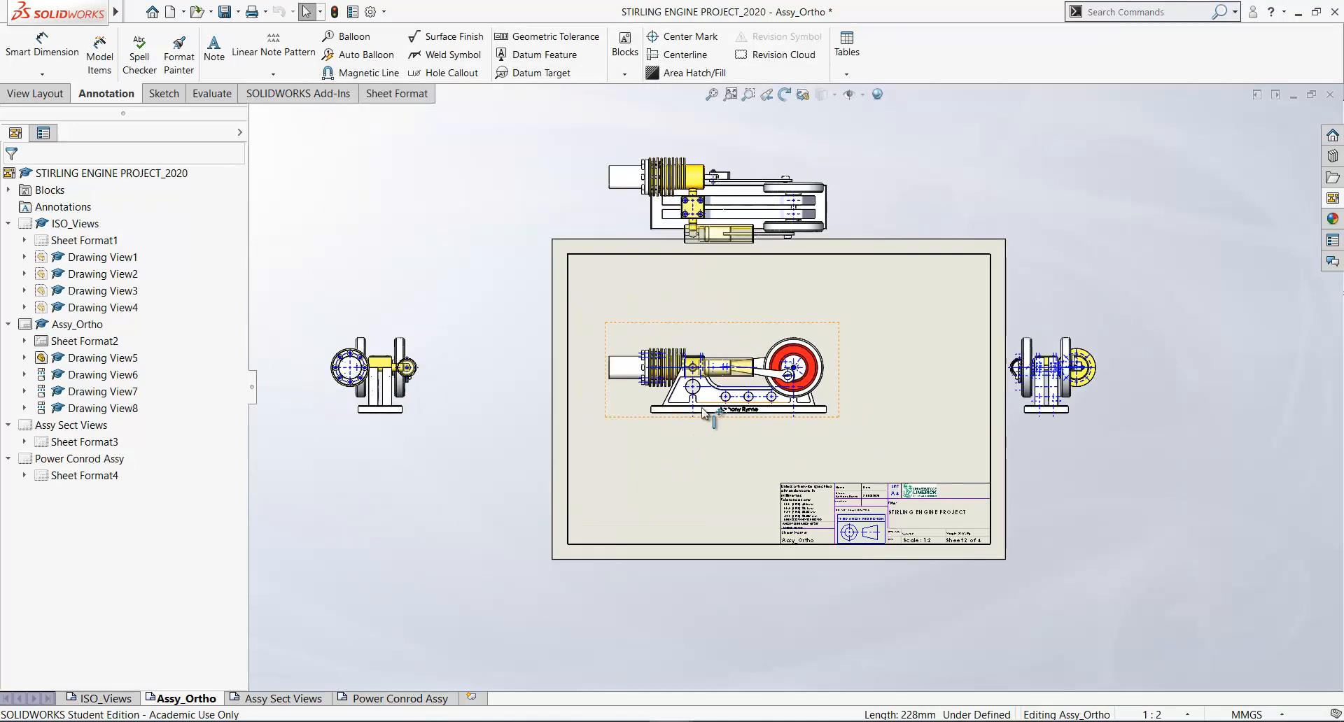
{"action": "left_click", "coordinate": [649, 420]}
{"action": "mouse_move", "coordinate": [733, 427]}
{"action": "left_mouse_down"}
{"action": "mouse_move", "coordinate": [726, 475]}
{"action": "mouse_move", "coordinate": [666, 403]}
{"action": "mouse_move", "coordinate": [660, 419]}
{"action": "mouse_move", "coordinate": [685, 447]}
{"action": "left_mouse_up"}
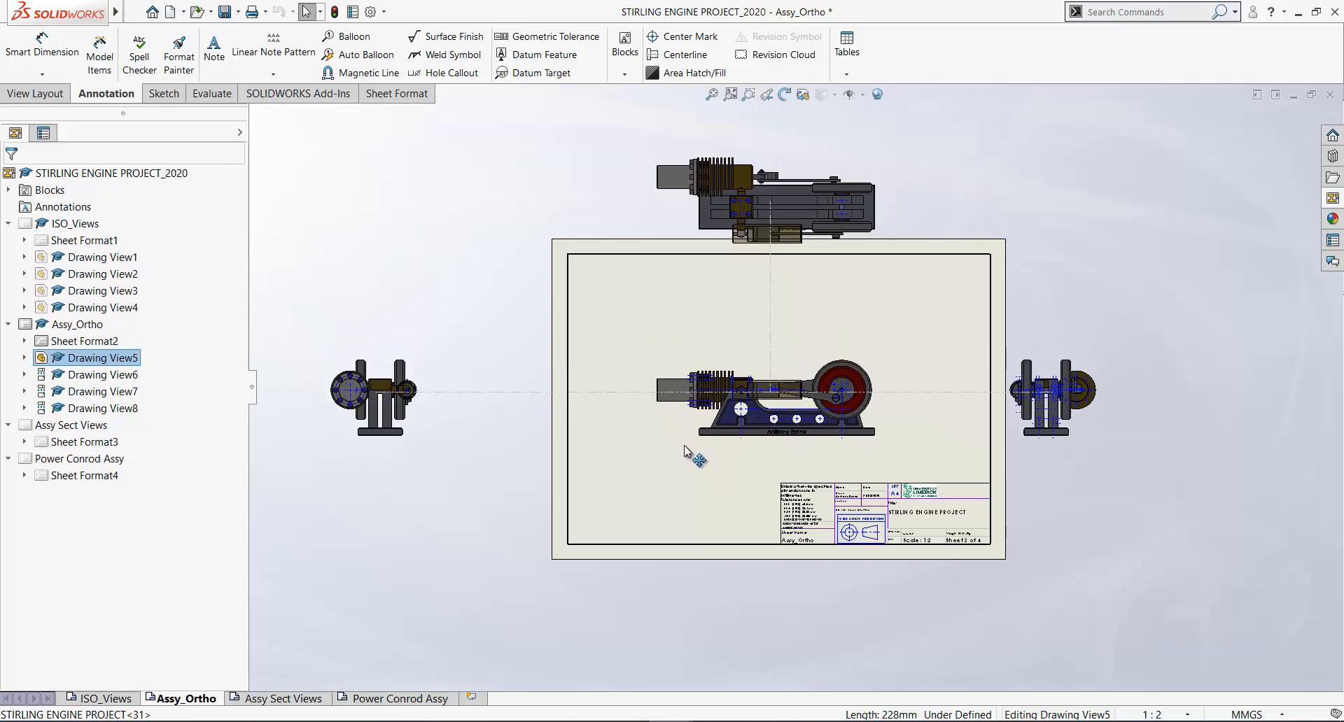
{"action": "left_click_drag", "start_coordinate": [685, 302], "coordinate": [679, 288]}
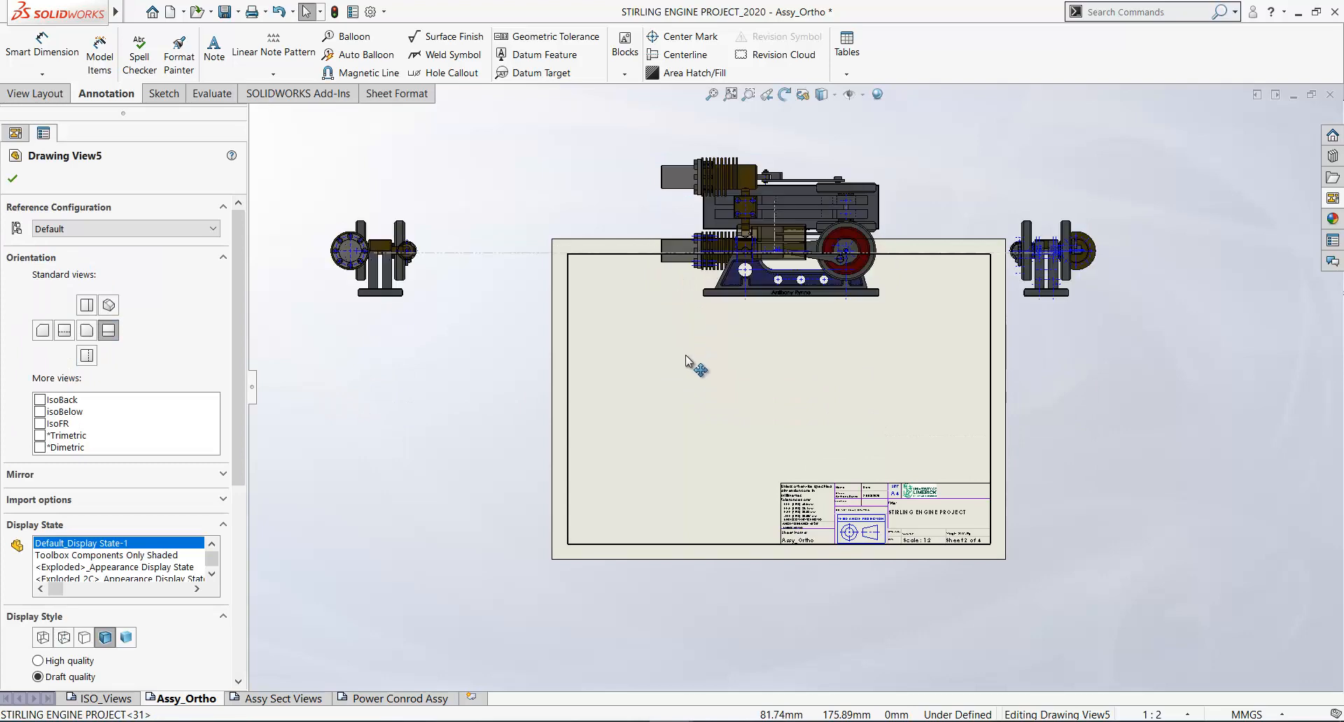
{"action": "mouse_move", "coordinate": [690, 375]}
{"action": "left_mouse_down"}
{"action": "mouse_move", "coordinate": [688, 483]}
{"action": "mouse_move", "coordinate": [668, 438]}
{"action": "left_mouse_up"}
Bring both end views inside the sheet border on either side of the main view, shifting the main view to the right
{"action": "scroll", "coordinate": [420, 434], "scroll_direction": "down", "scroll_amount": 3}
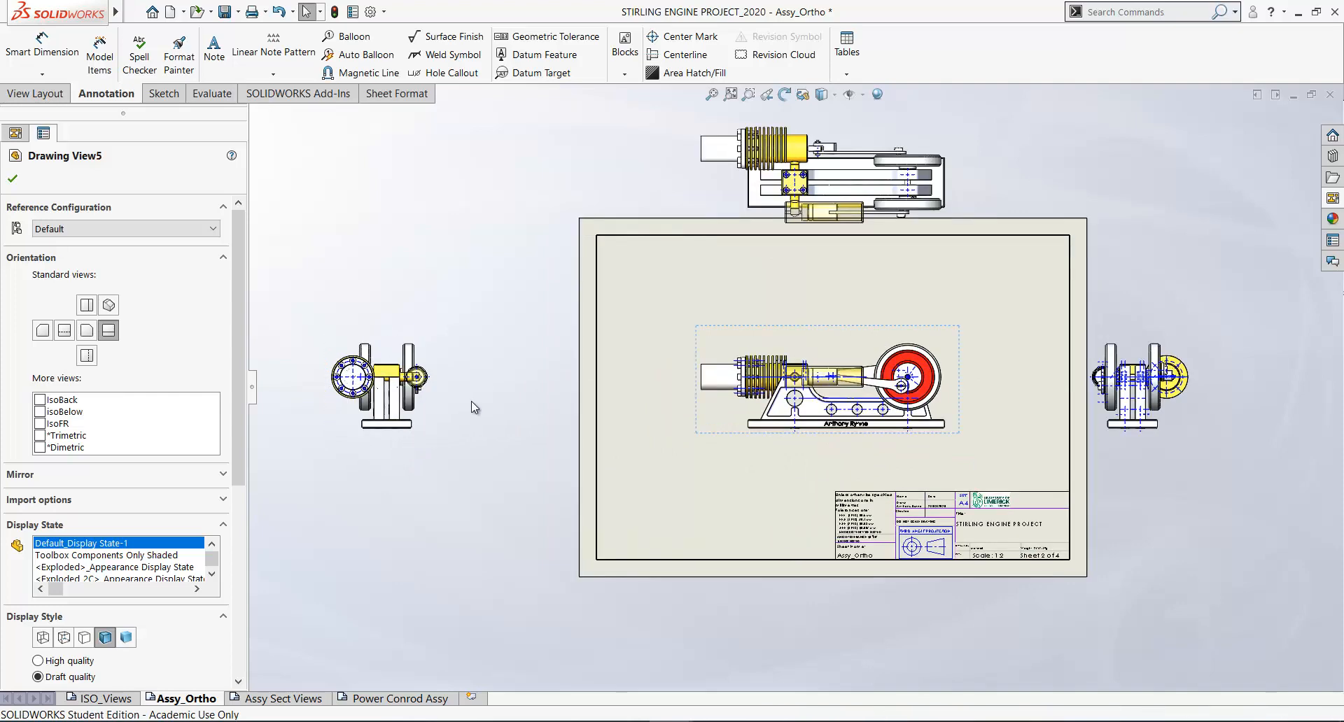
{"action": "left_click", "coordinate": [461, 437]}
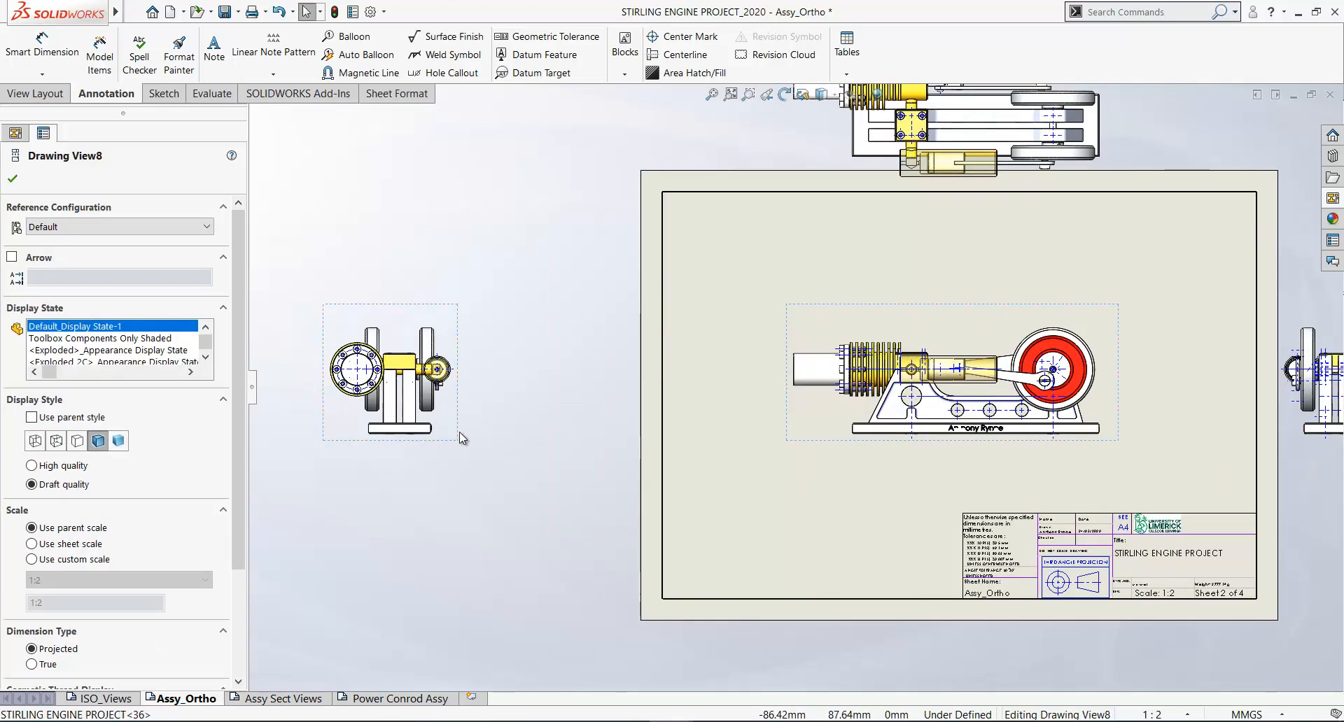
{"action": "left_click_drag", "start_coordinate": [600, 434], "coordinate": [784, 436]}
{"action": "left_click", "coordinate": [784, 437]}
{"action": "scroll", "coordinate": [793, 378], "scroll_direction": "up", "scroll_amount": 1}
{"action": "scroll", "coordinate": [1165, 483], "scroll_direction": "down", "scroll_amount": 1}
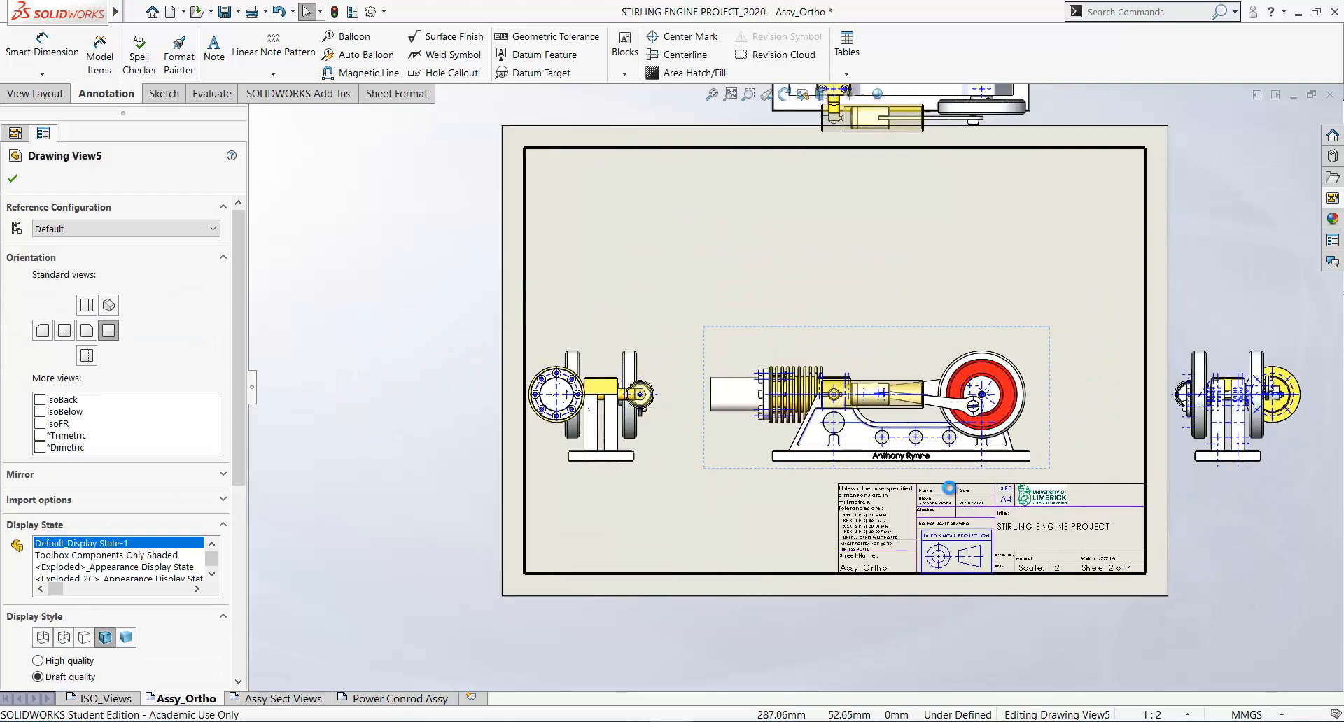
{"action": "scroll", "coordinate": [1169, 490], "scroll_direction": "down", "scroll_amount": 1}
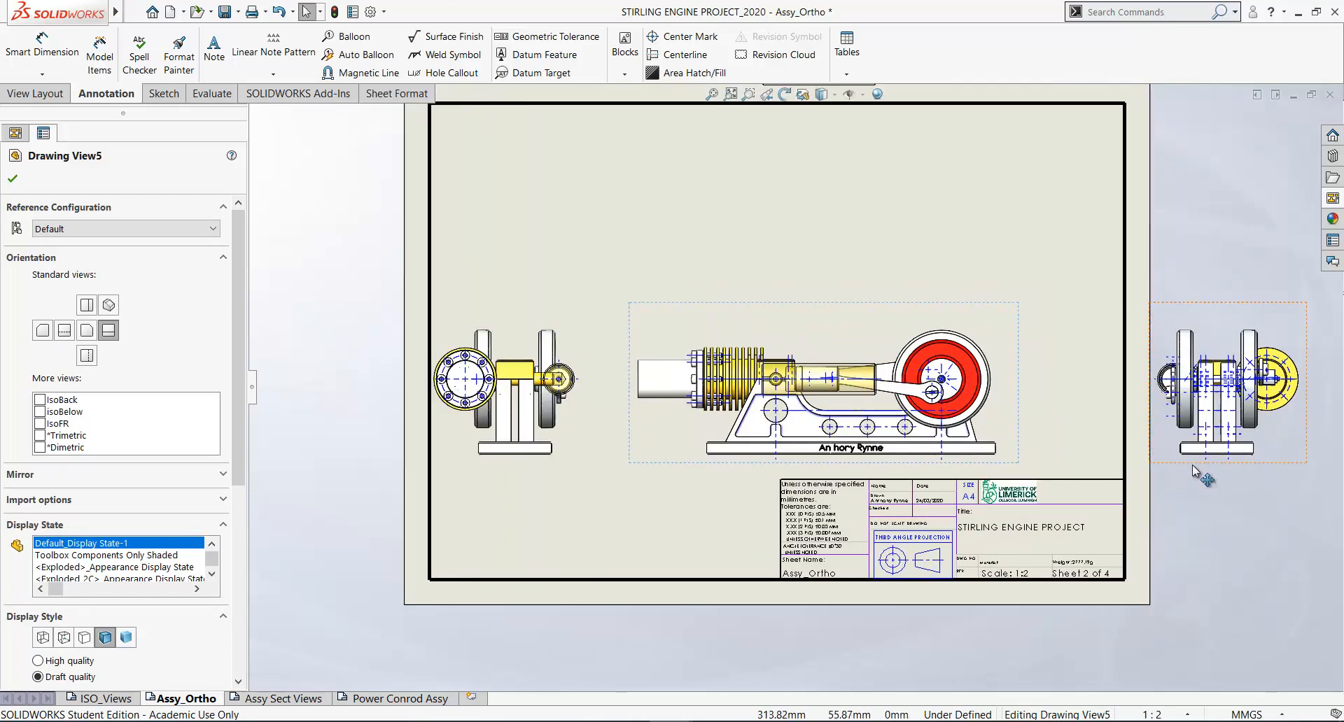
{"action": "left_click_drag", "start_coordinate": [1166, 470], "coordinate": [1019, 477]}
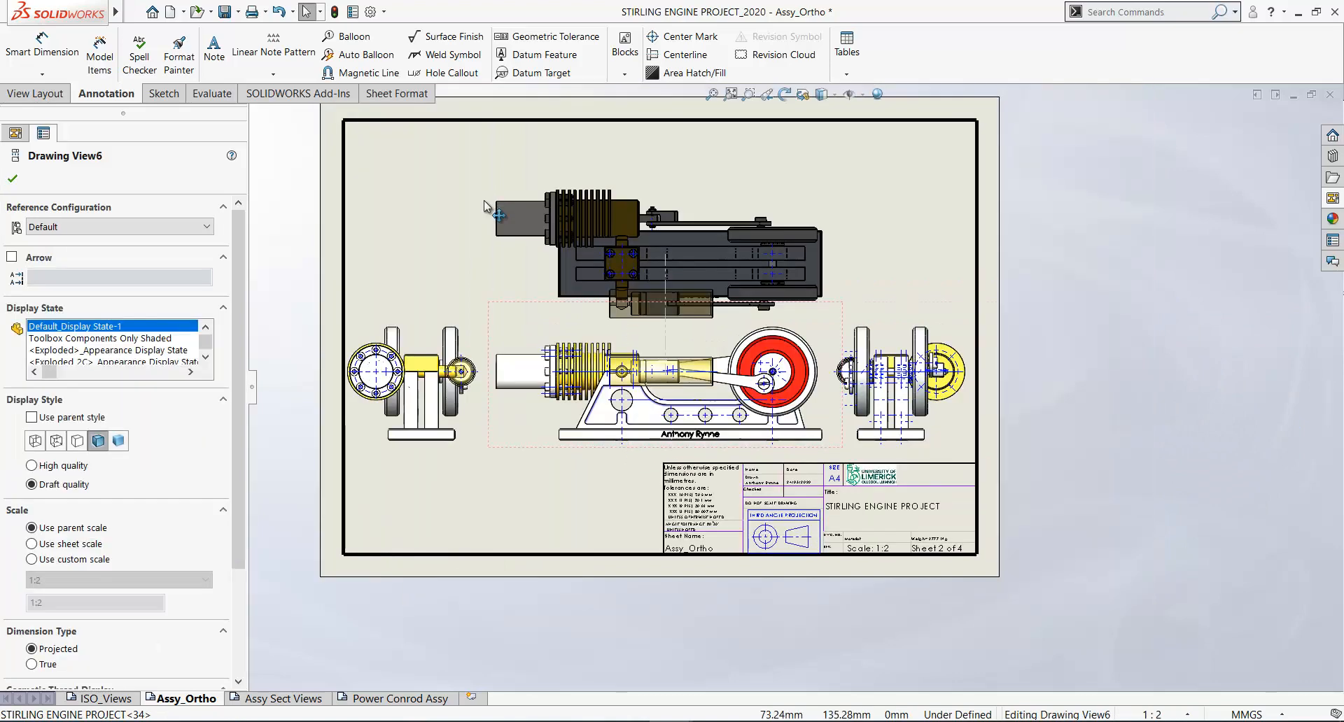
Move the top view down inside the sheet border, directly above the main view with a small gap between them
{"action": "left_click_drag", "start_coordinate": [483, 204], "coordinate": [484, 190]}
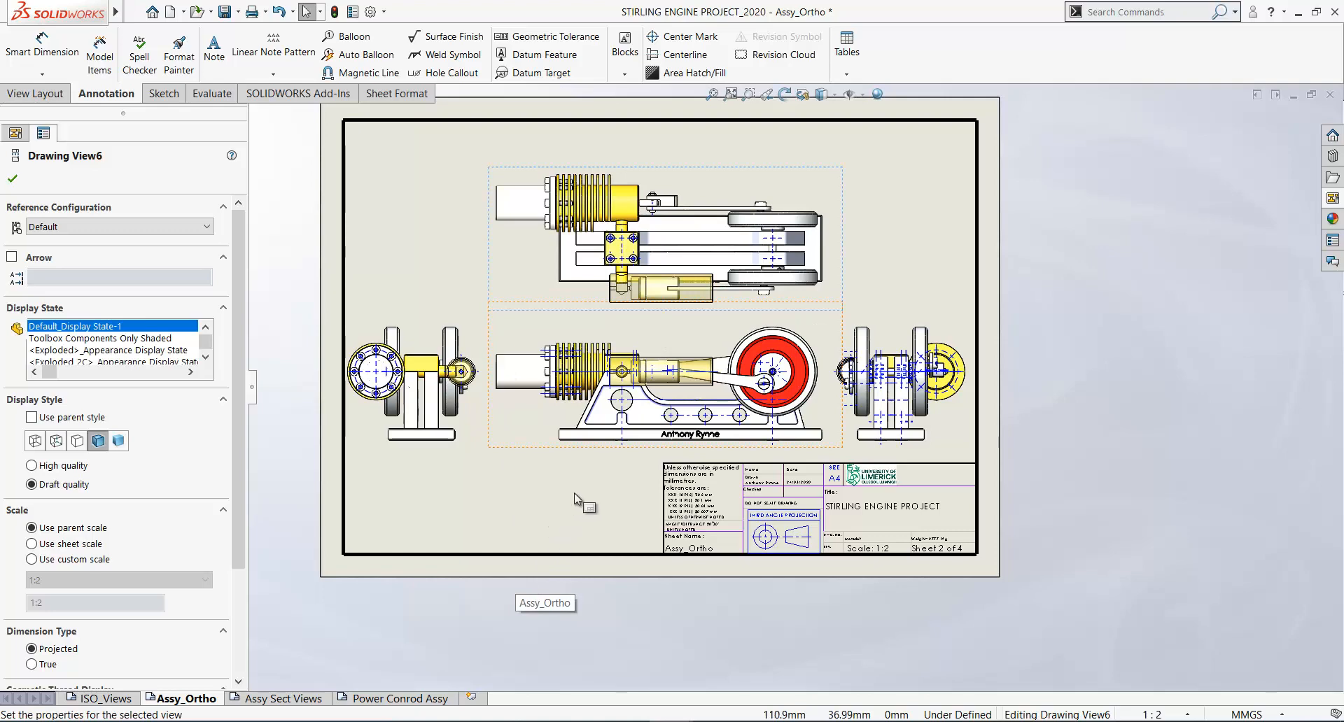
{"action": "scroll", "coordinate": [574, 493], "scroll_direction": "down", "scroll_amount": 2}
{"action": "mouse_move", "coordinate": [593, 535]}
{"action": "middle_mouse_down"}
{"action": "mouse_move", "coordinate": [612, 594]}
{"action": "mouse_move", "coordinate": [625, 560]}
{"action": "middle_mouse_up"}
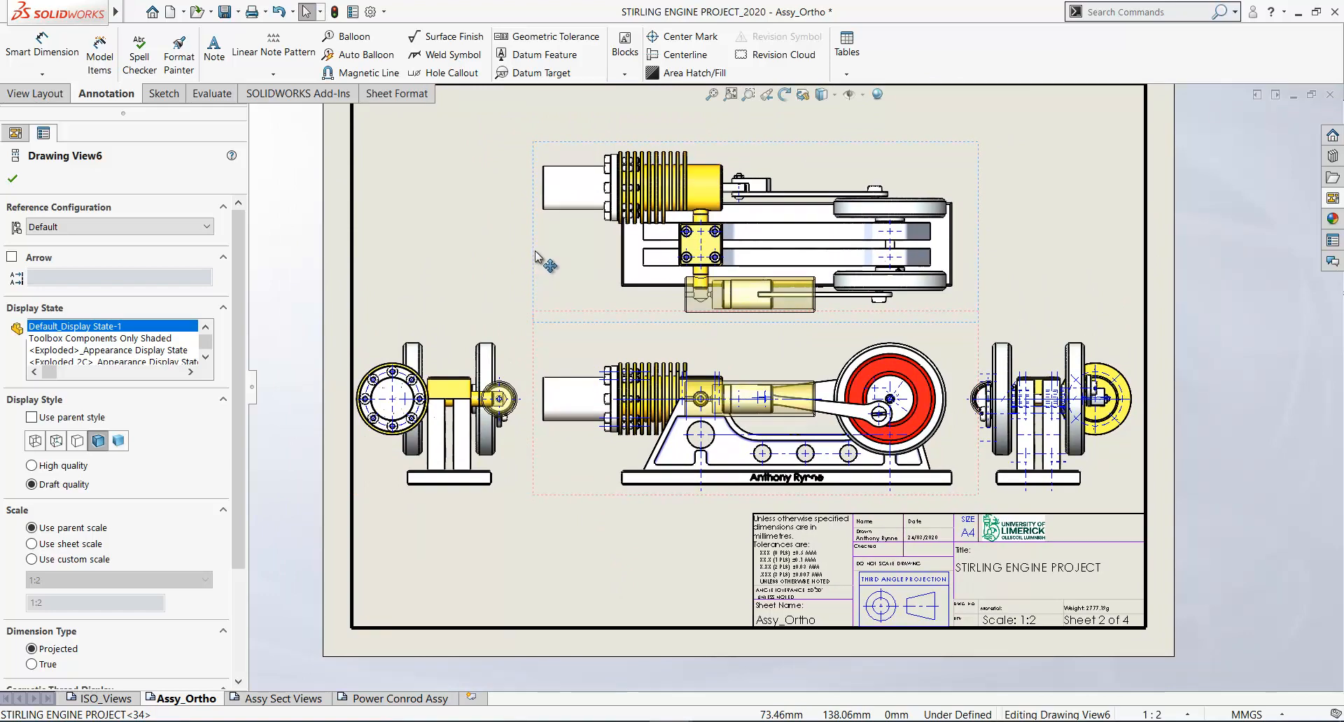
{"action": "left_click_drag", "start_coordinate": [535, 253], "coordinate": [536, 246]}
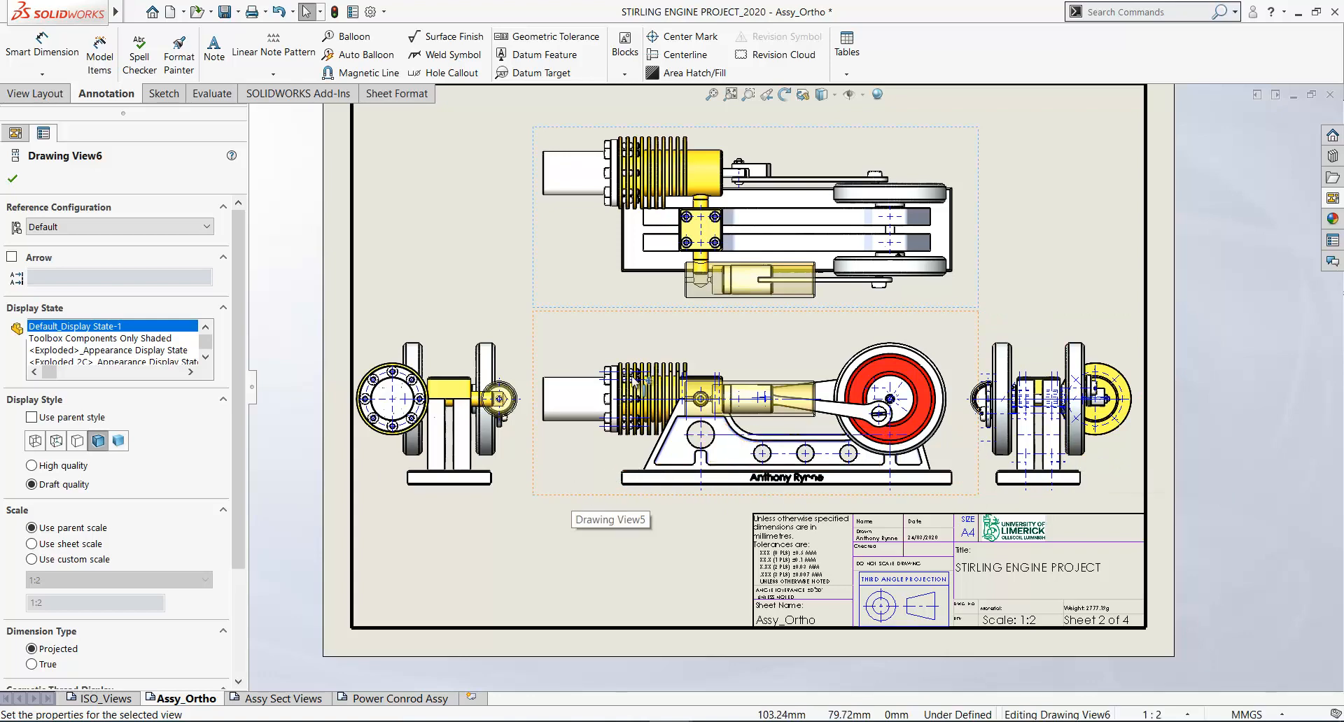
Create a circular 1:1 detail view of the flywheels in the top view, placed over the sheet's upper right corner
{"action": "key", "text": "f"}
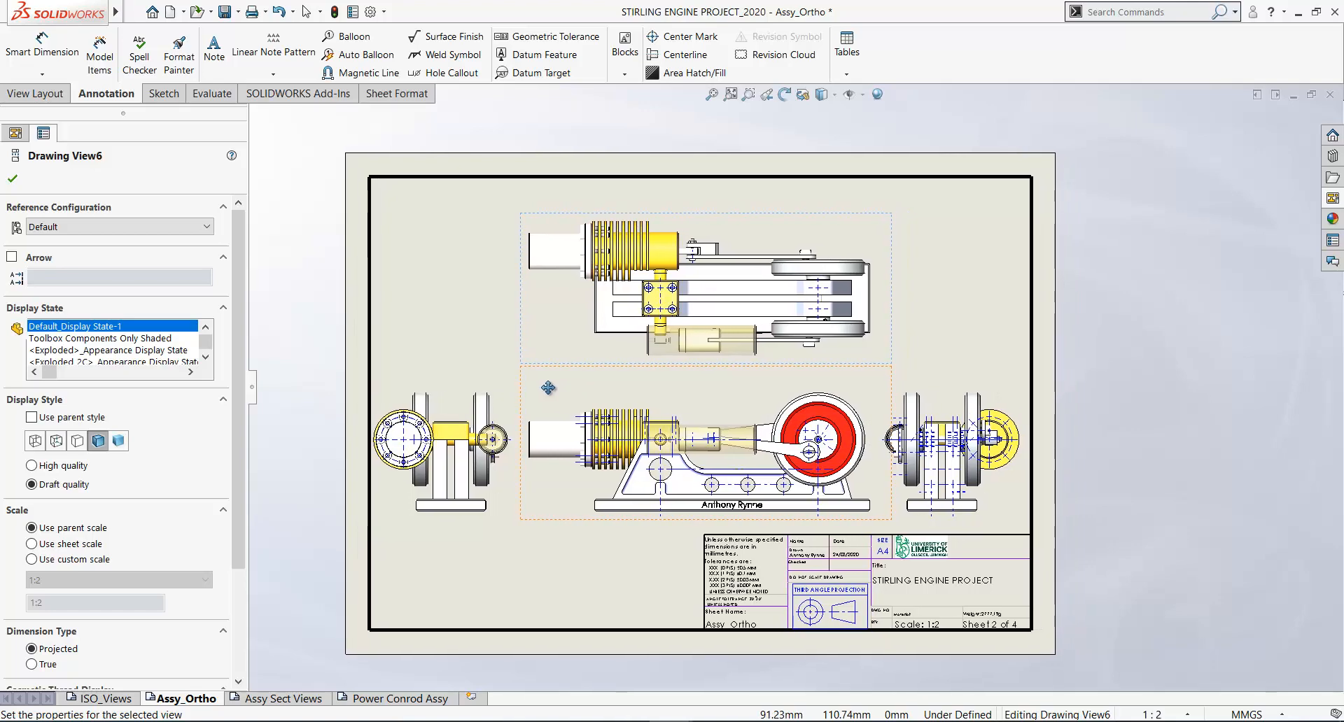
{"action": "middle_click_drag", "start_coordinate": [569, 390], "coordinate": [531, 403]}
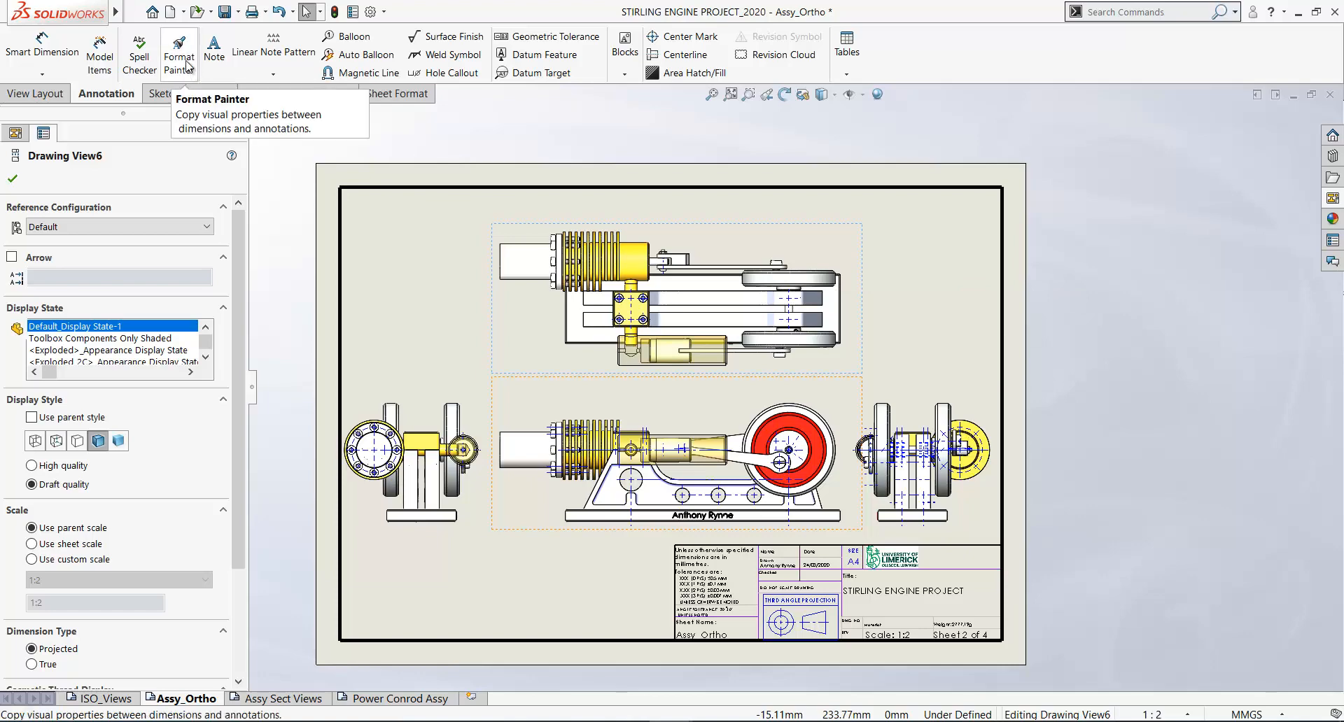
{"action": "left_click", "coordinate": [42, 95]}
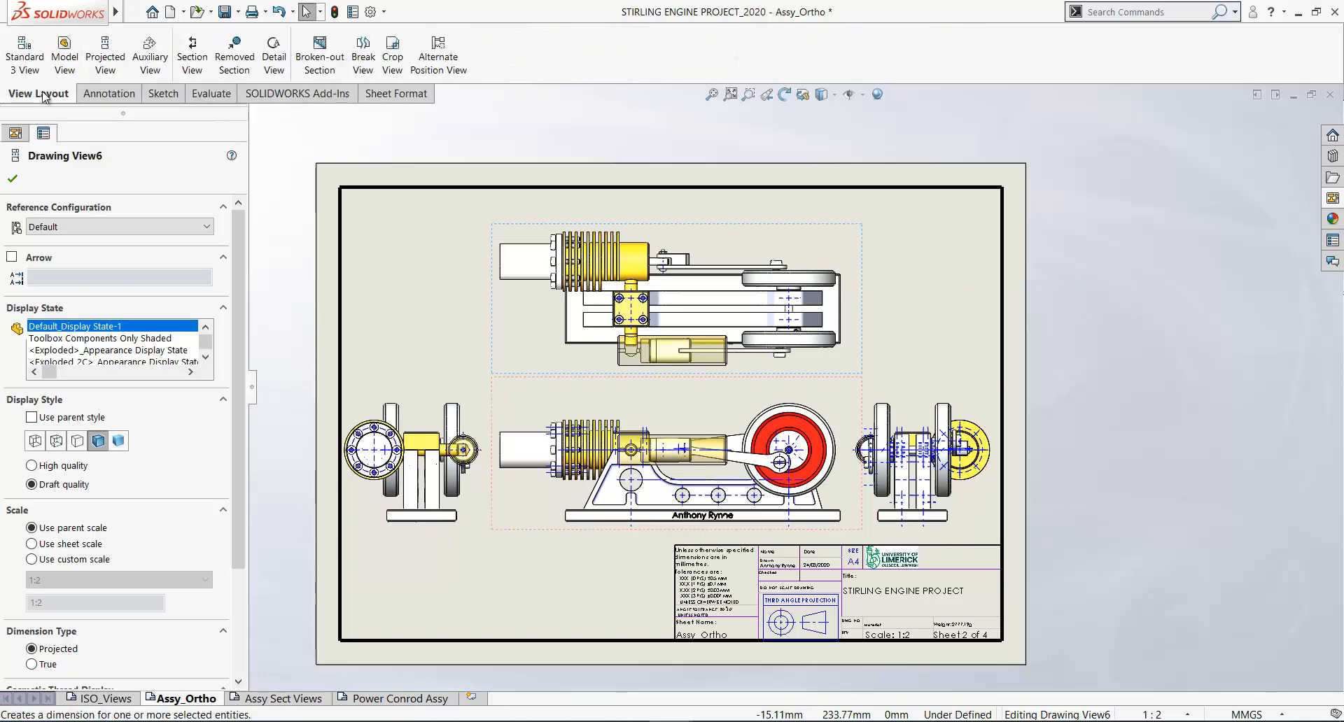
{"action": "left_click", "coordinate": [274, 56]}
{"action": "left_click", "coordinate": [789, 306]}
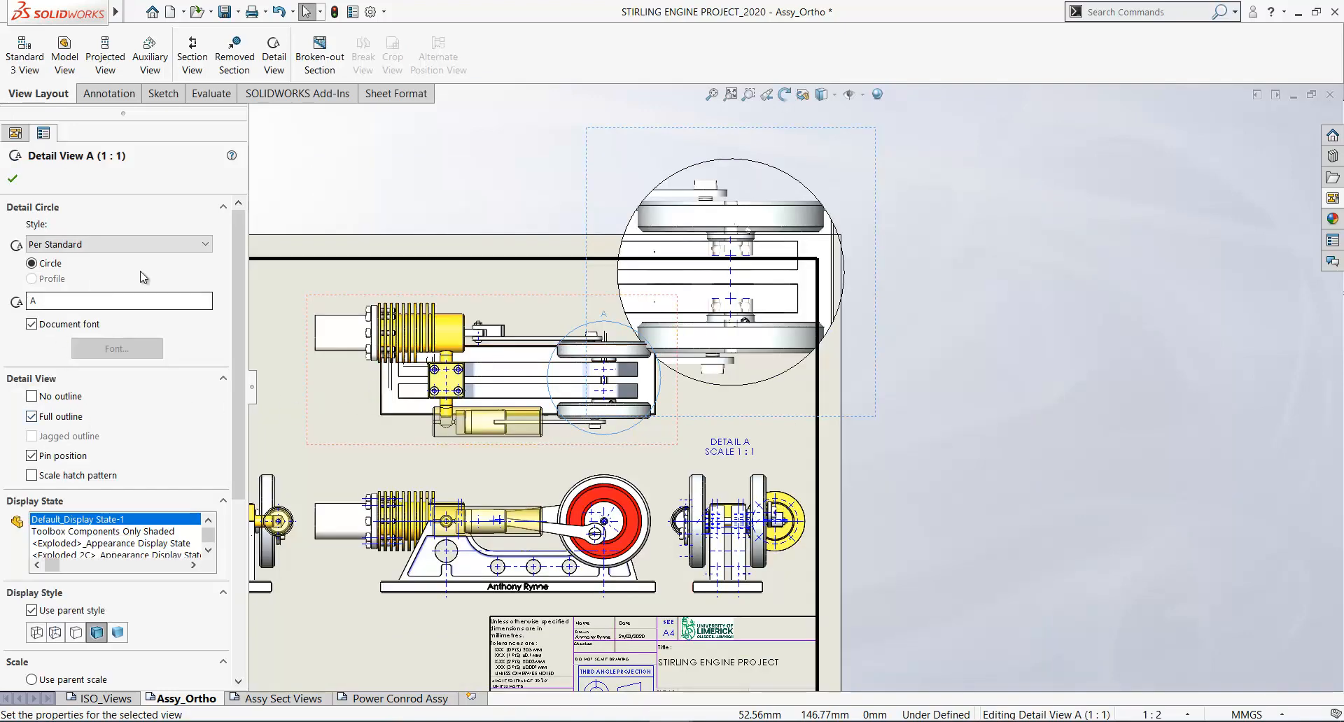
Move the top view down slightly so it sits closer to the main view
{"action": "middle_click_drag", "start_coordinate": [465, 165], "coordinate": [565, 162]}
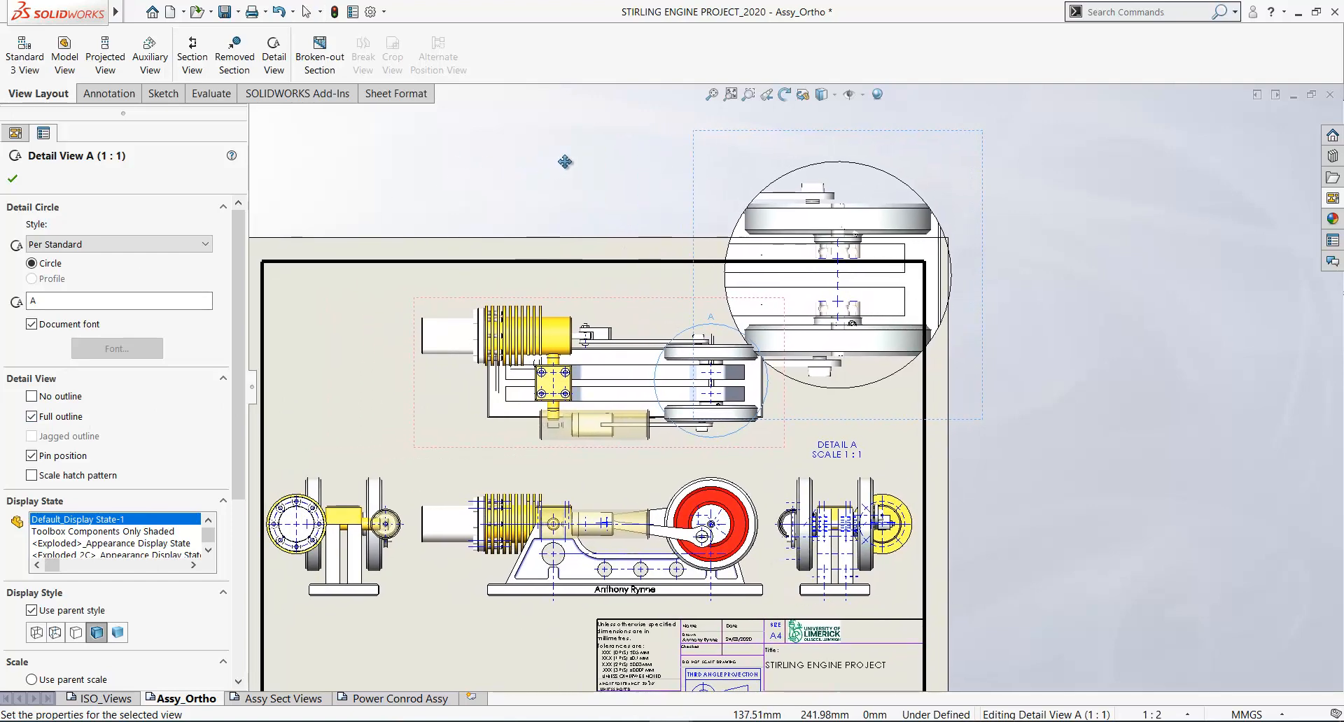
{"action": "left_click", "coordinate": [415, 447]}
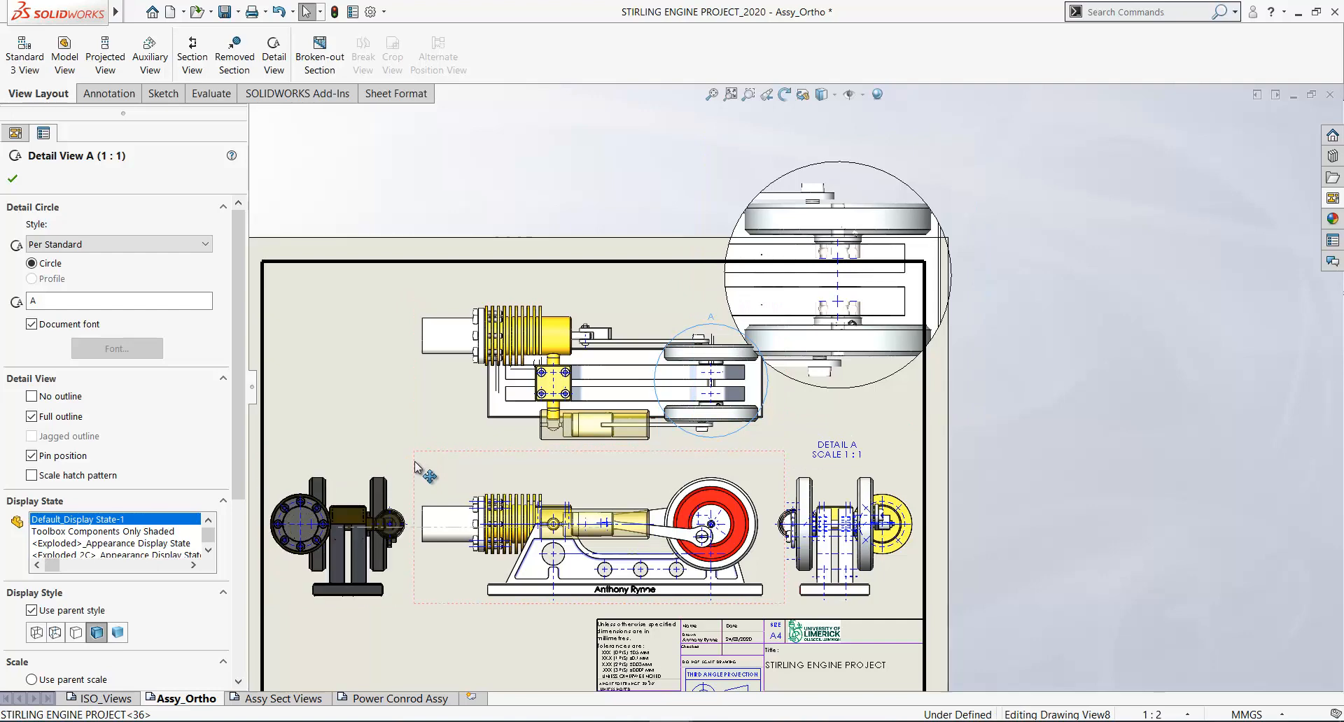
{"action": "left_click", "coordinate": [420, 374]}
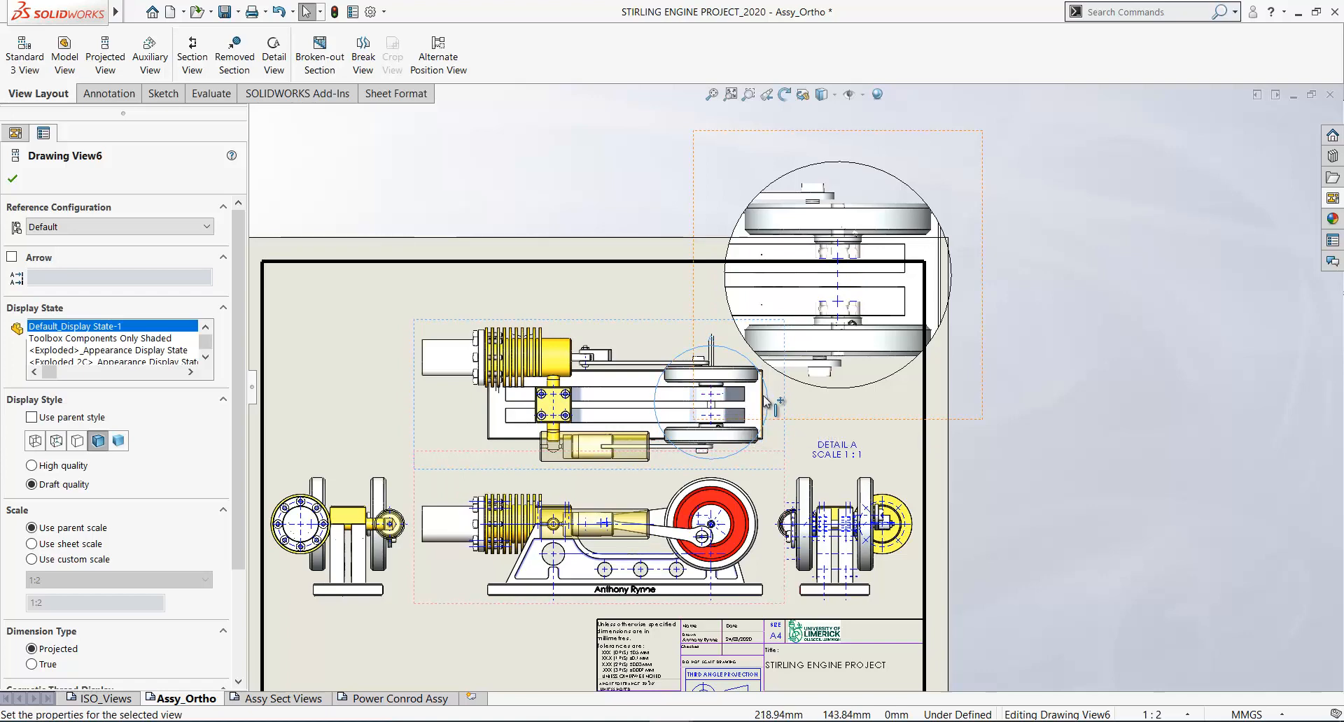
Fine-tune the size of the detail circle in the top view so it closely encloses both flywheels
{"action": "left_click", "coordinate": [709, 409]}
{"action": "left_click_drag", "start_coordinate": [709, 410], "coordinate": [697, 411]}
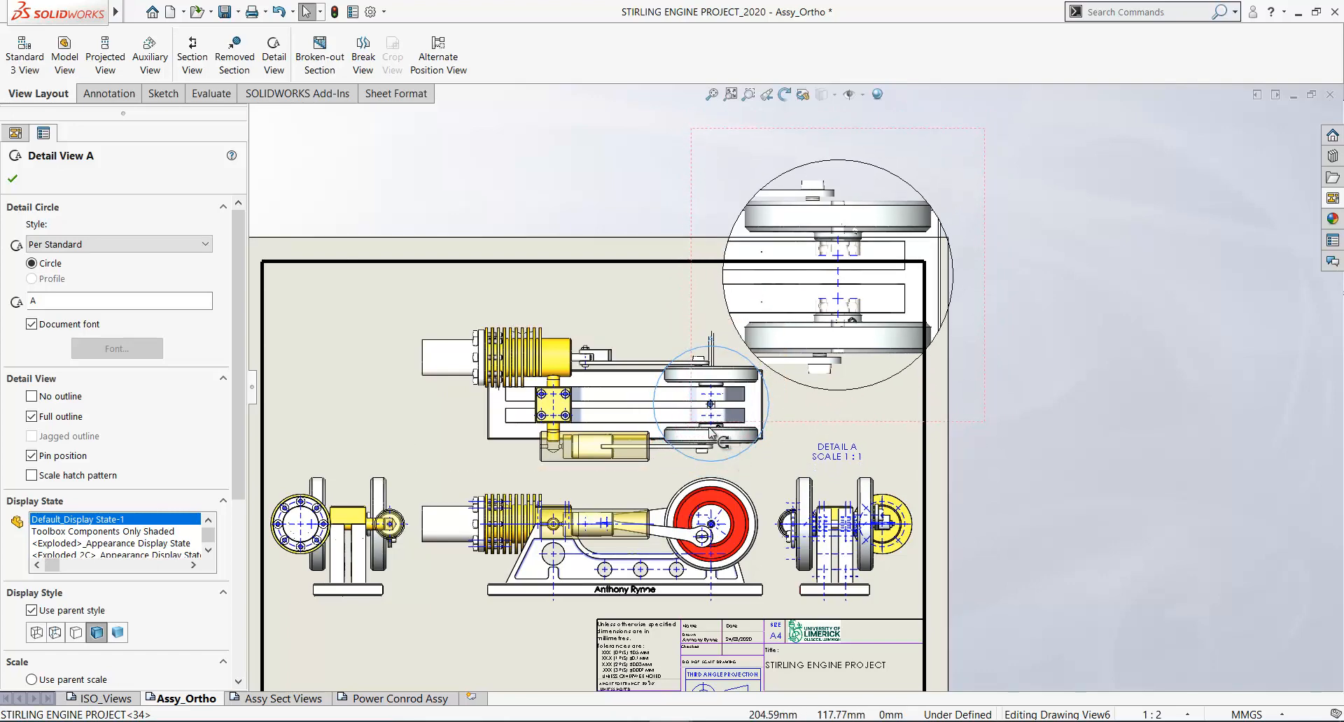
{"action": "scroll", "coordinate": [736, 456], "scroll_direction": "up", "scroll_amount": 2}
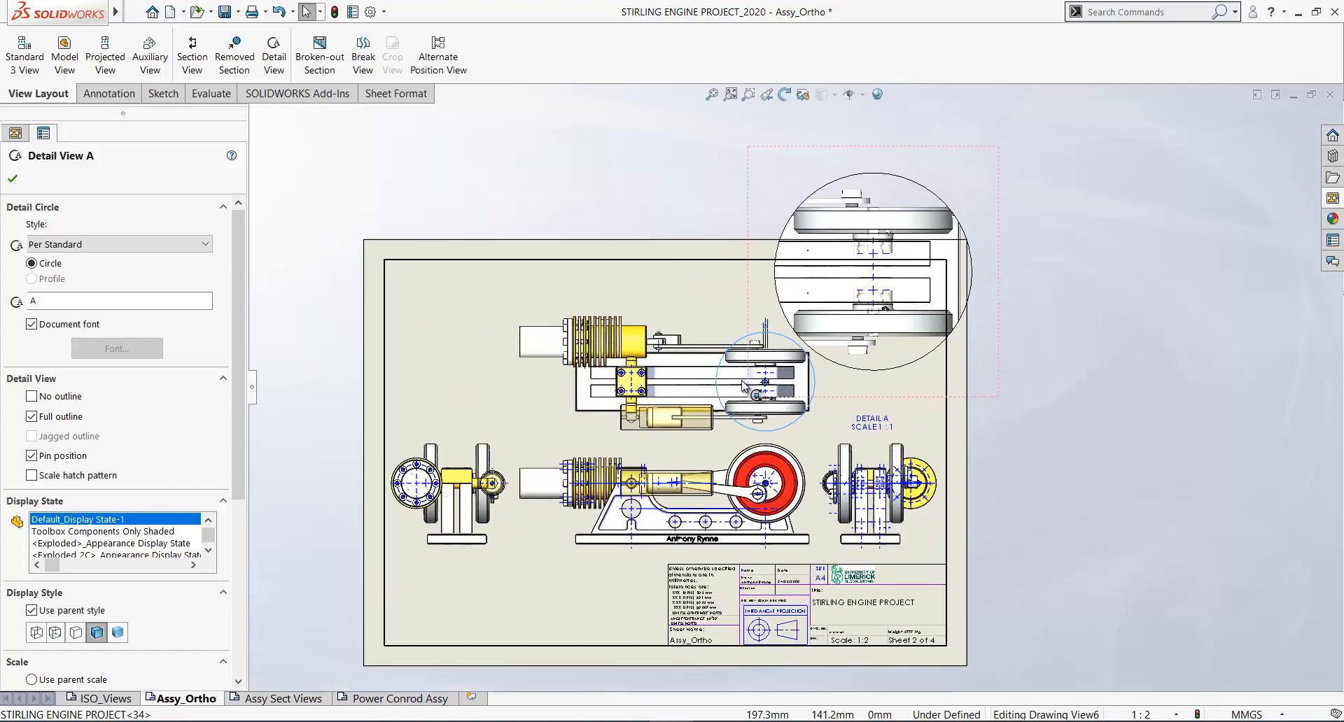
{"action": "left_click_drag", "start_coordinate": [737, 390], "coordinate": [737, 383]}
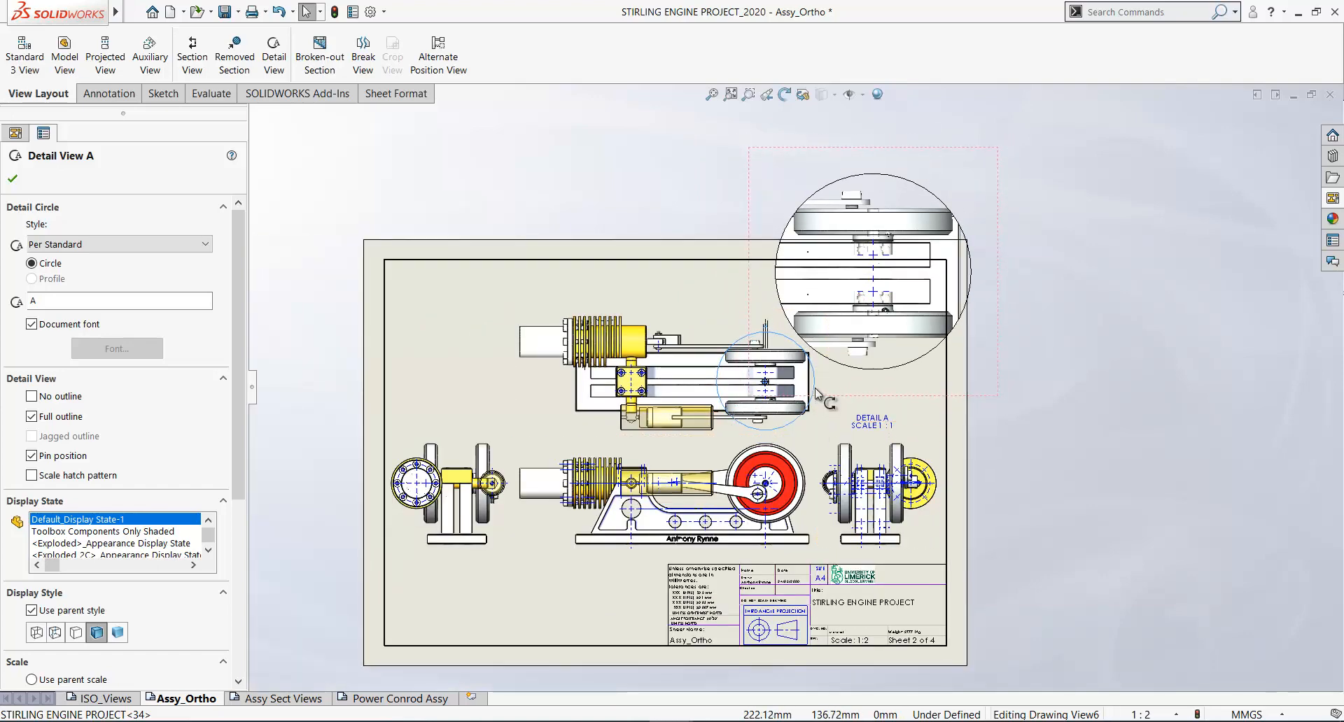
Give the flywheel detail view a user-defined custom scale of 1:1.5
{"action": "left_click", "coordinate": [996, 358]}
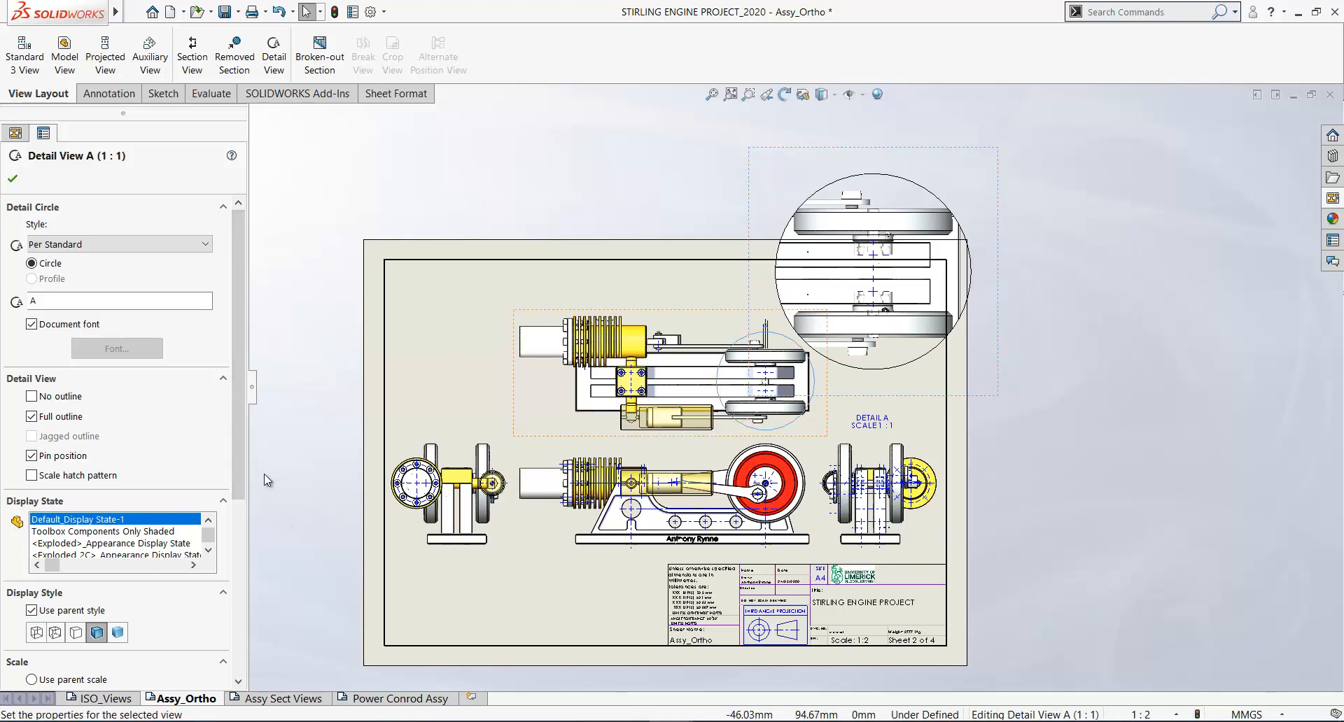
{"action": "left_click_drag", "start_coordinate": [238, 484], "coordinate": [235, 634]}
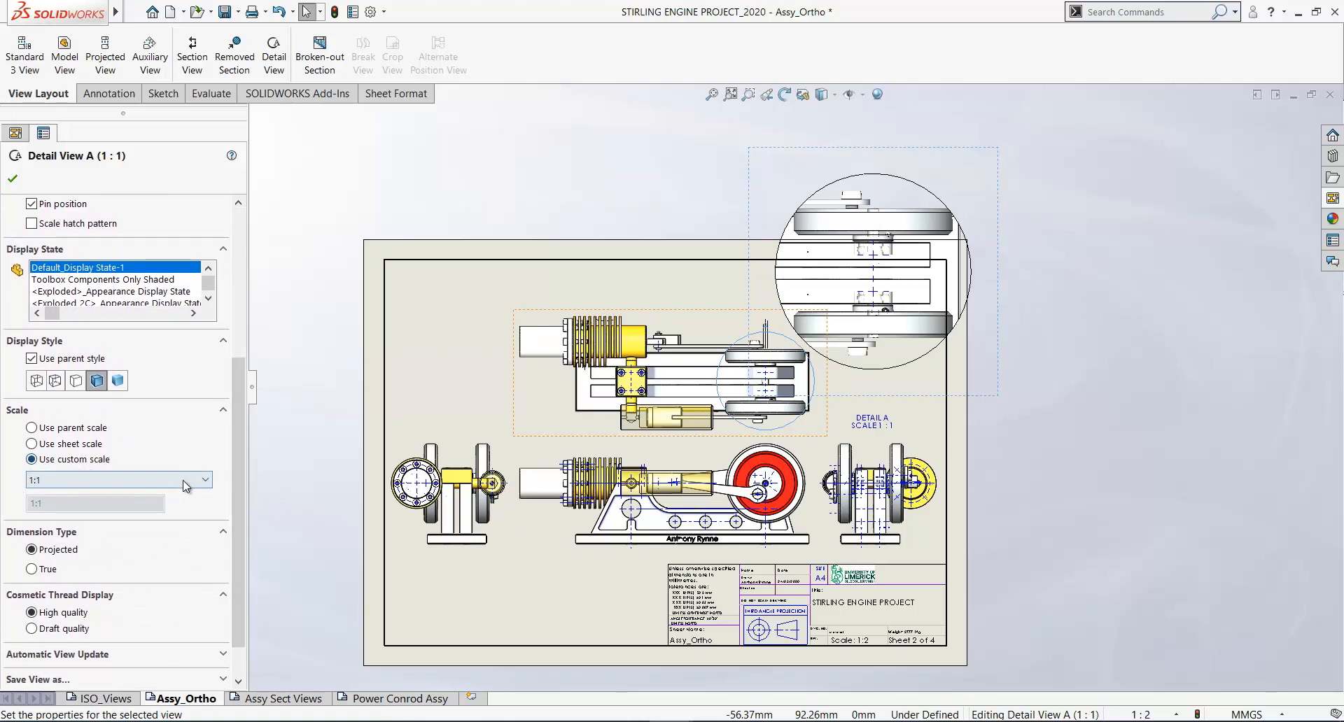
{"action": "left_click", "coordinate": [206, 480]}
{"action": "left_click_drag", "start_coordinate": [208, 523], "coordinate": [210, 498]}
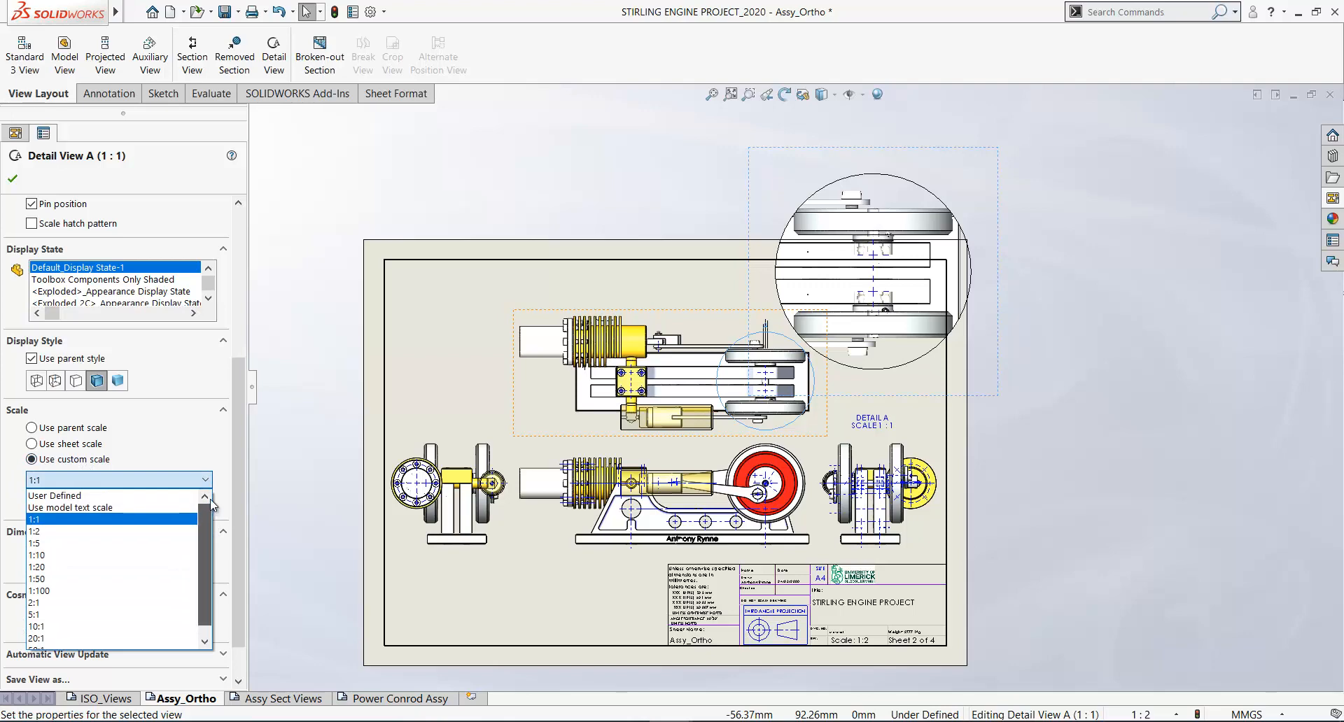
{"action": "left_click", "coordinate": [64, 498]}
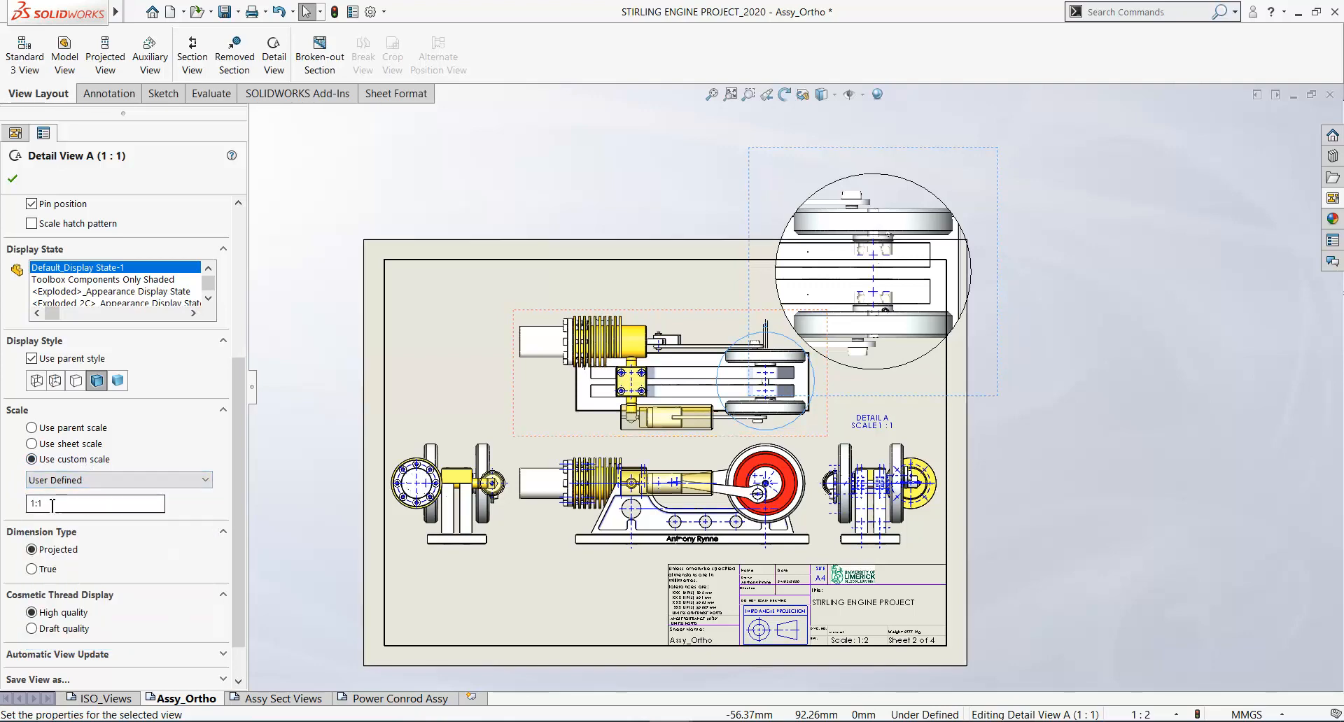
{"action": "left_click", "coordinate": [56, 507]}
{"action": "type", "text": ".5"}
{"action": "left_click", "coordinate": [271, 481]}
Place the detail view just inside the sheet border's upper right corner, clear of the top view
{"action": "scroll", "coordinate": [905, 367], "scroll_direction": "down", "scroll_amount": 1}
{"action": "left_click_drag", "start_coordinate": [965, 329], "coordinate": [968, 392]}
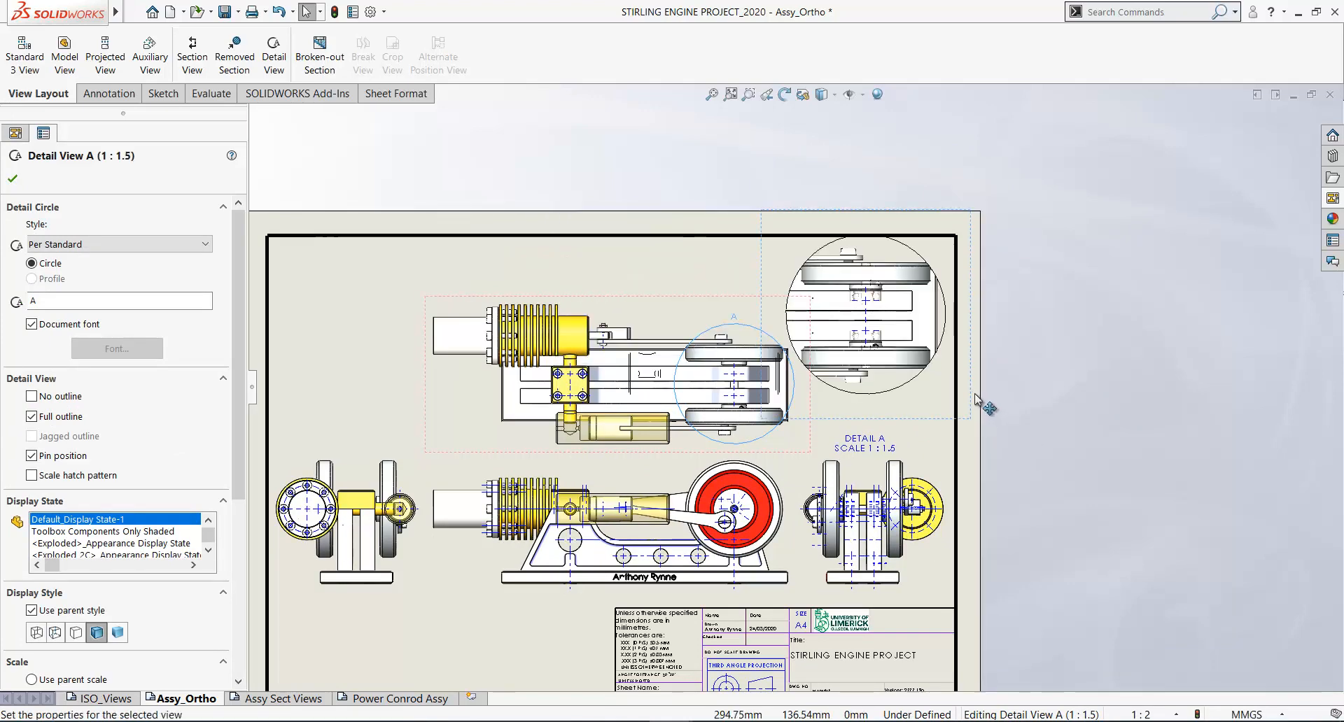
{"action": "left_click_drag", "start_coordinate": [975, 394], "coordinate": [984, 404]}
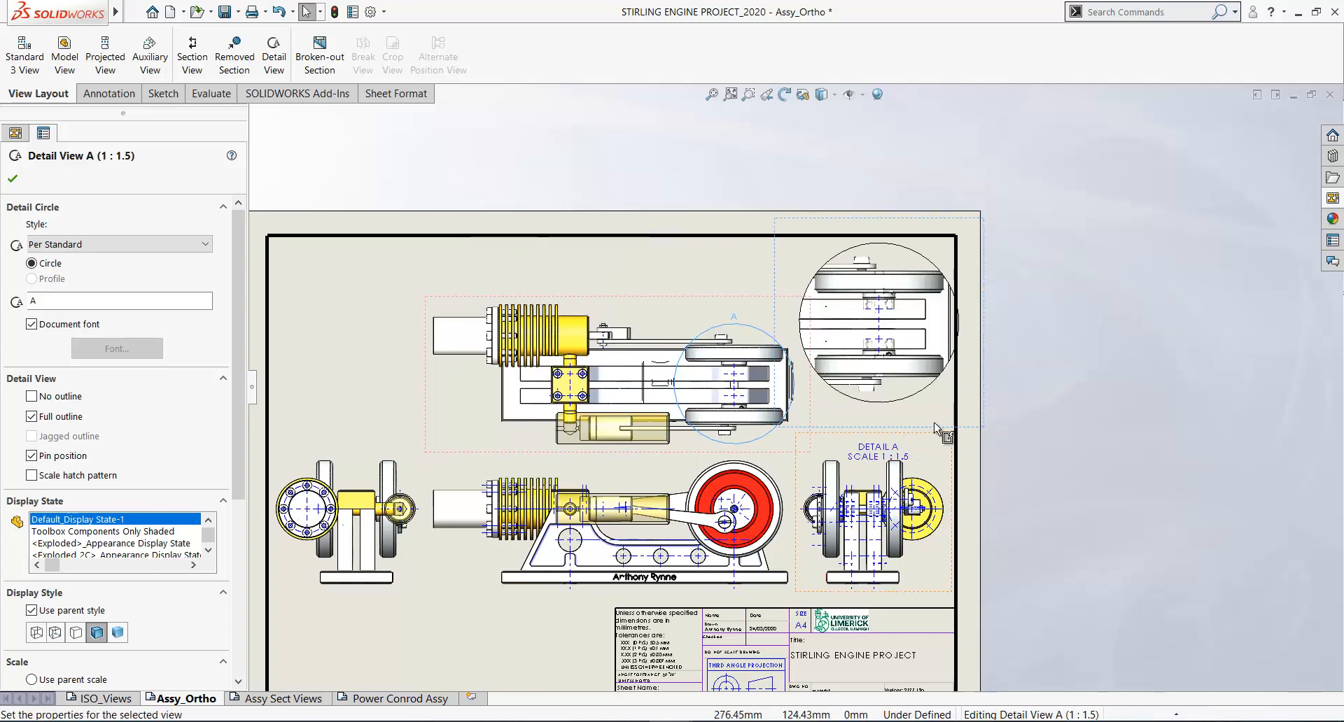
{"action": "left_click_drag", "start_coordinate": [961, 430], "coordinate": [961, 430]}
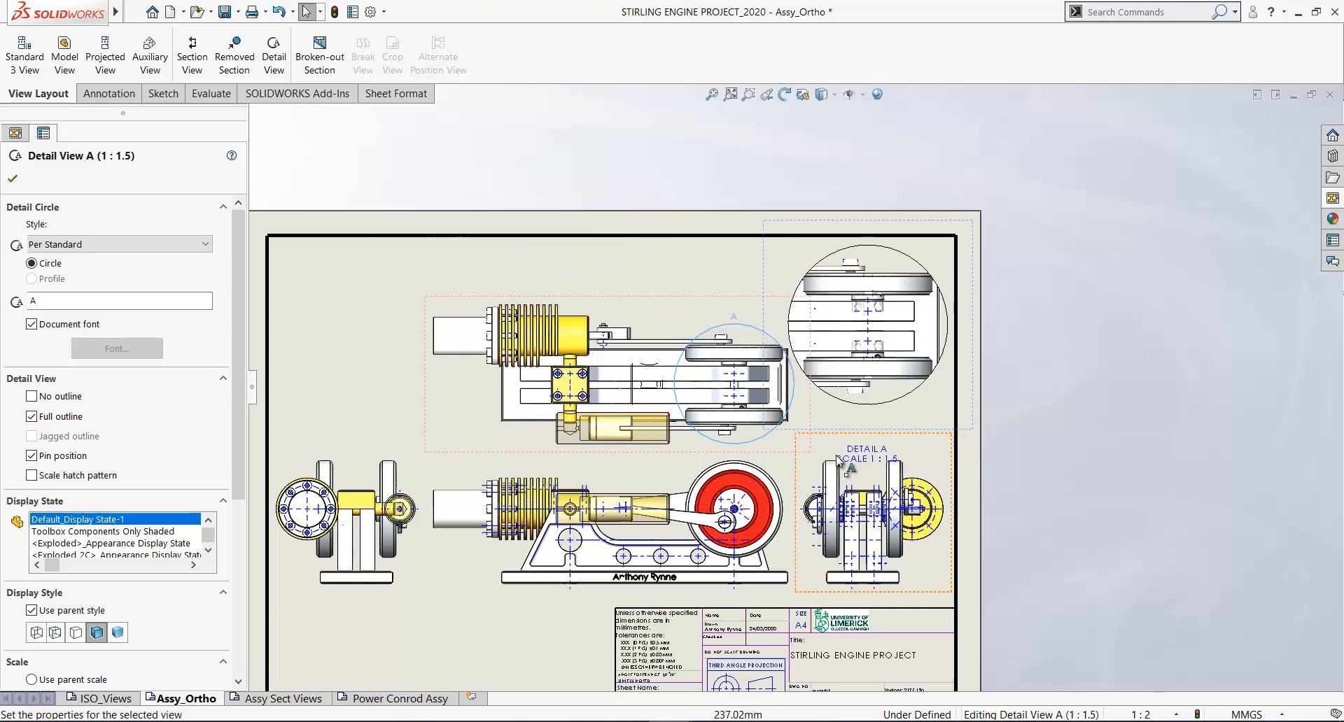
Move the detail view's label up so it sits between the detail circle and the end view below
{"action": "left_click_drag", "start_coordinate": [859, 455], "coordinate": [861, 429]}
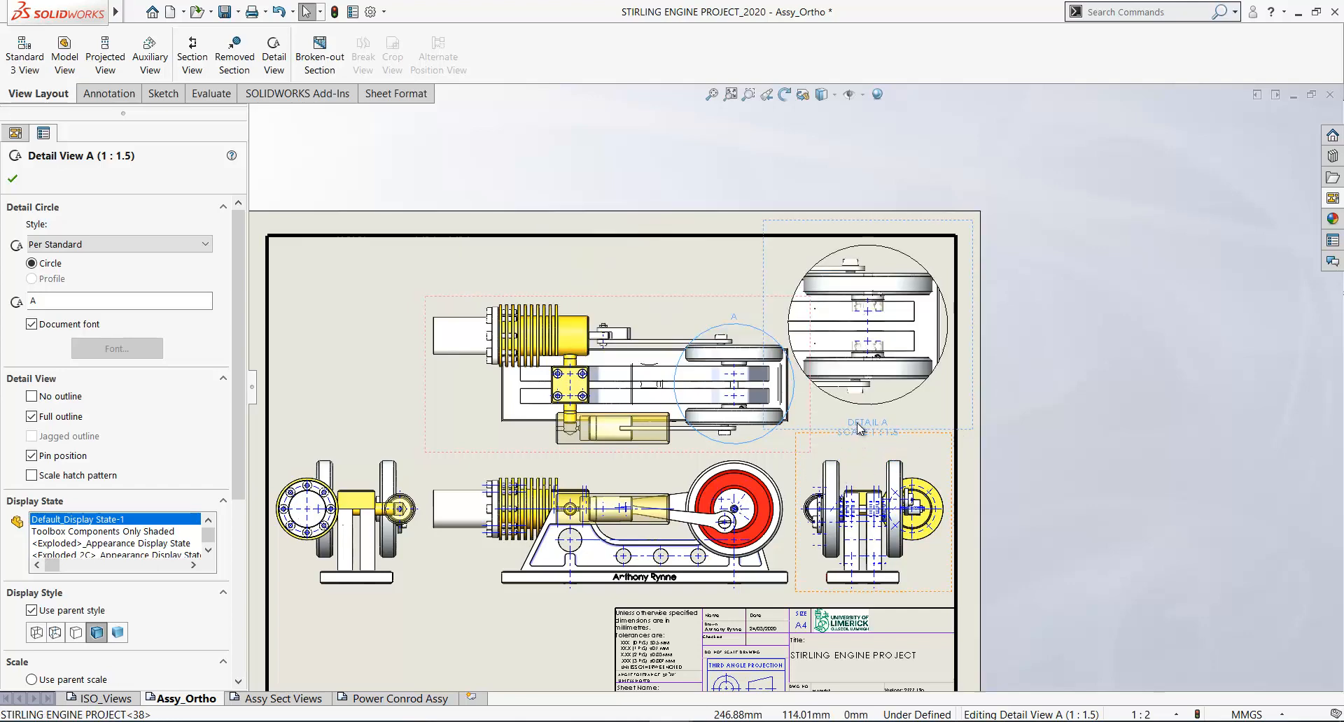
{"action": "scroll", "coordinate": [960, 447], "scroll_direction": "down", "scroll_amount": 3}
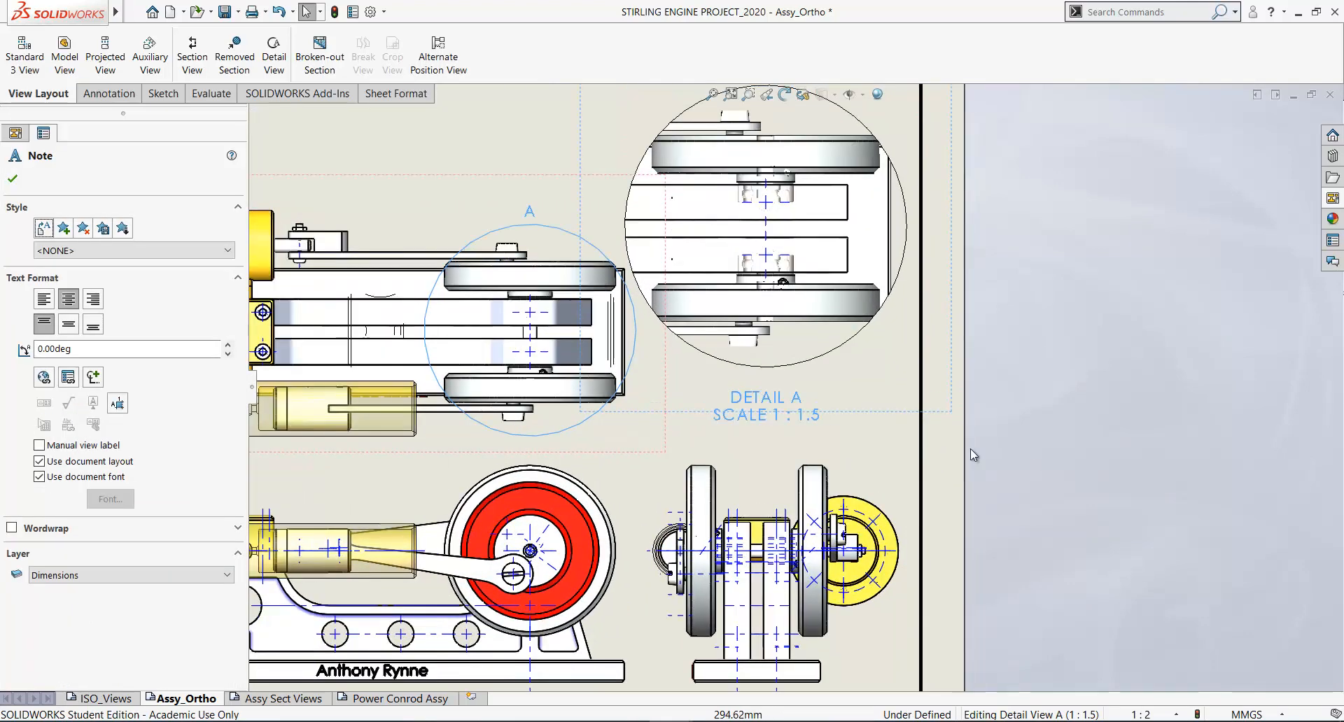
{"action": "left_click", "coordinate": [1045, 445]}
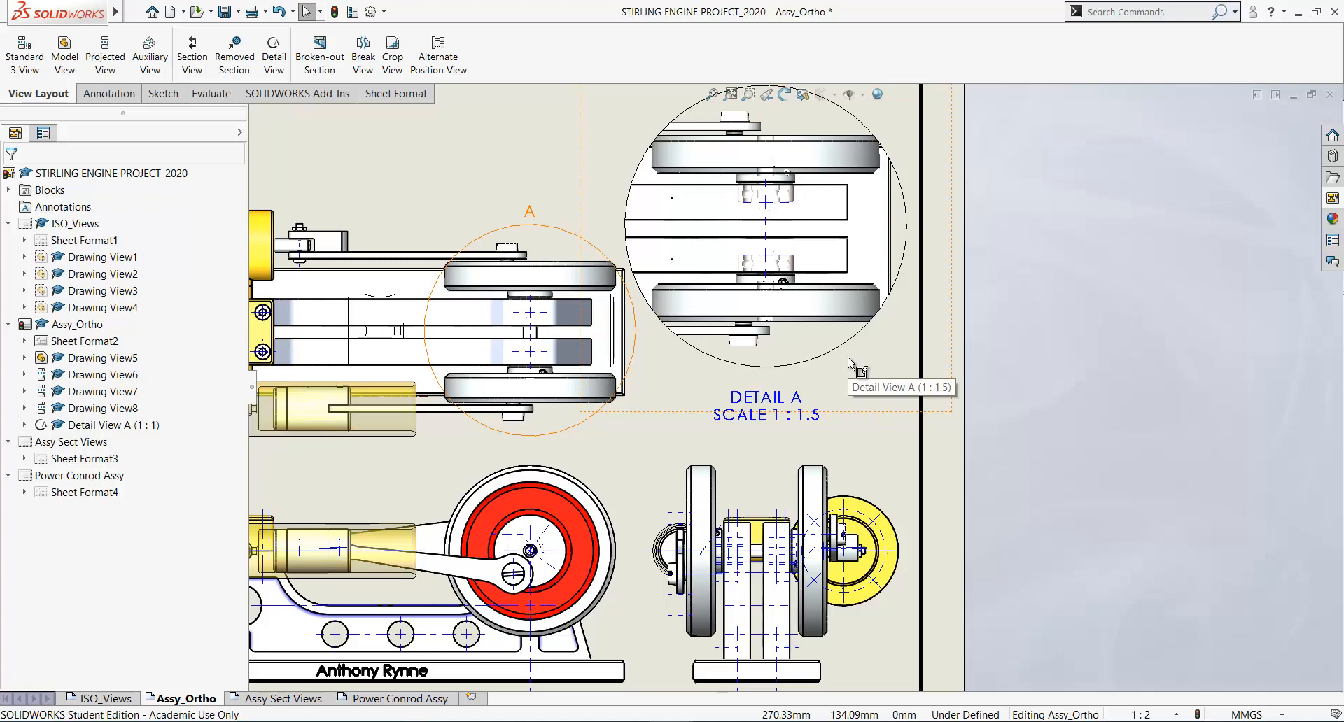
Try the No outline option on the detail view and restore its full outline
{"action": "left_click", "coordinate": [685, 123]}
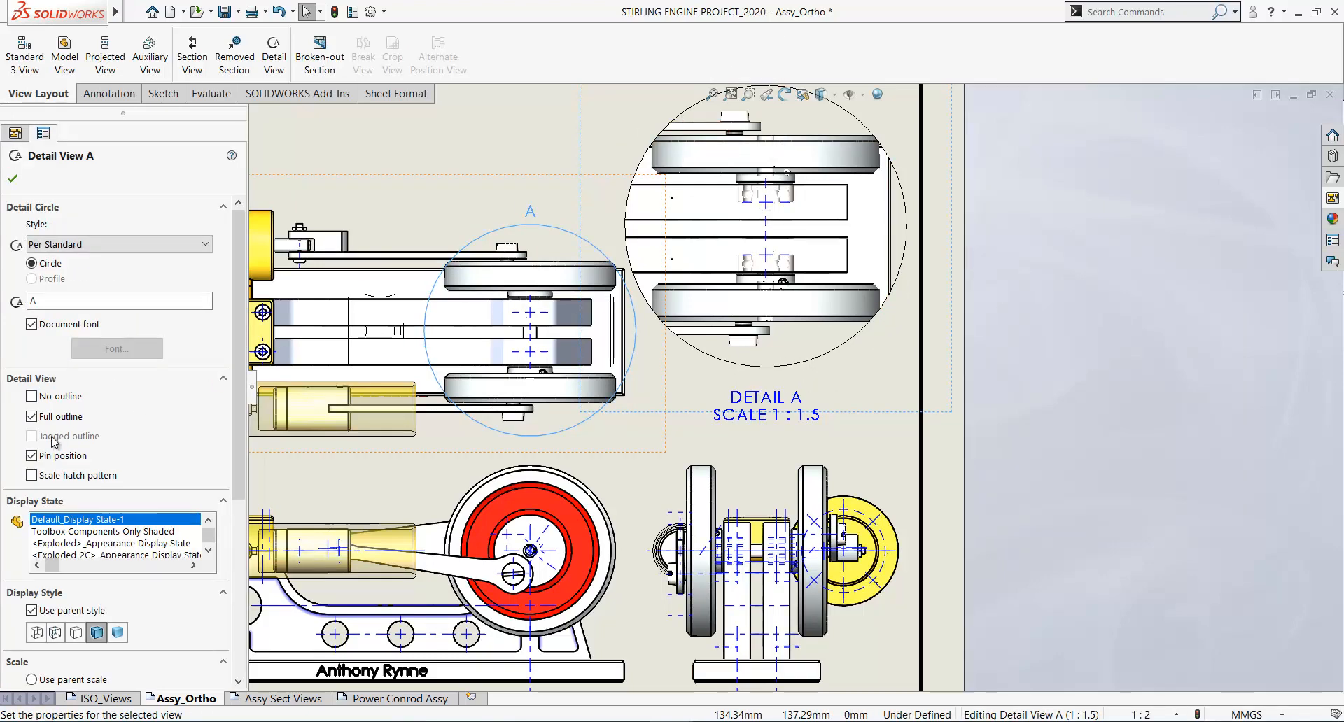
{"action": "left_click", "coordinate": [31, 397]}
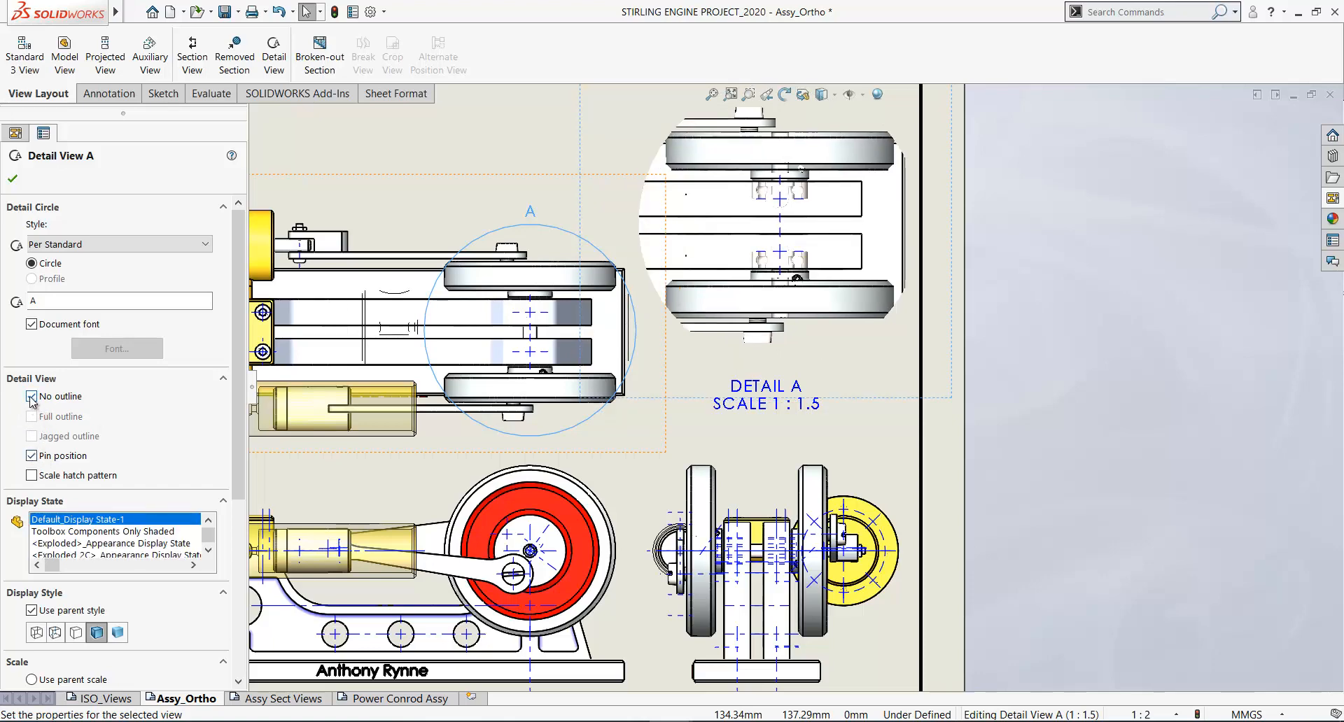
{"action": "left_click", "coordinate": [31, 397]}
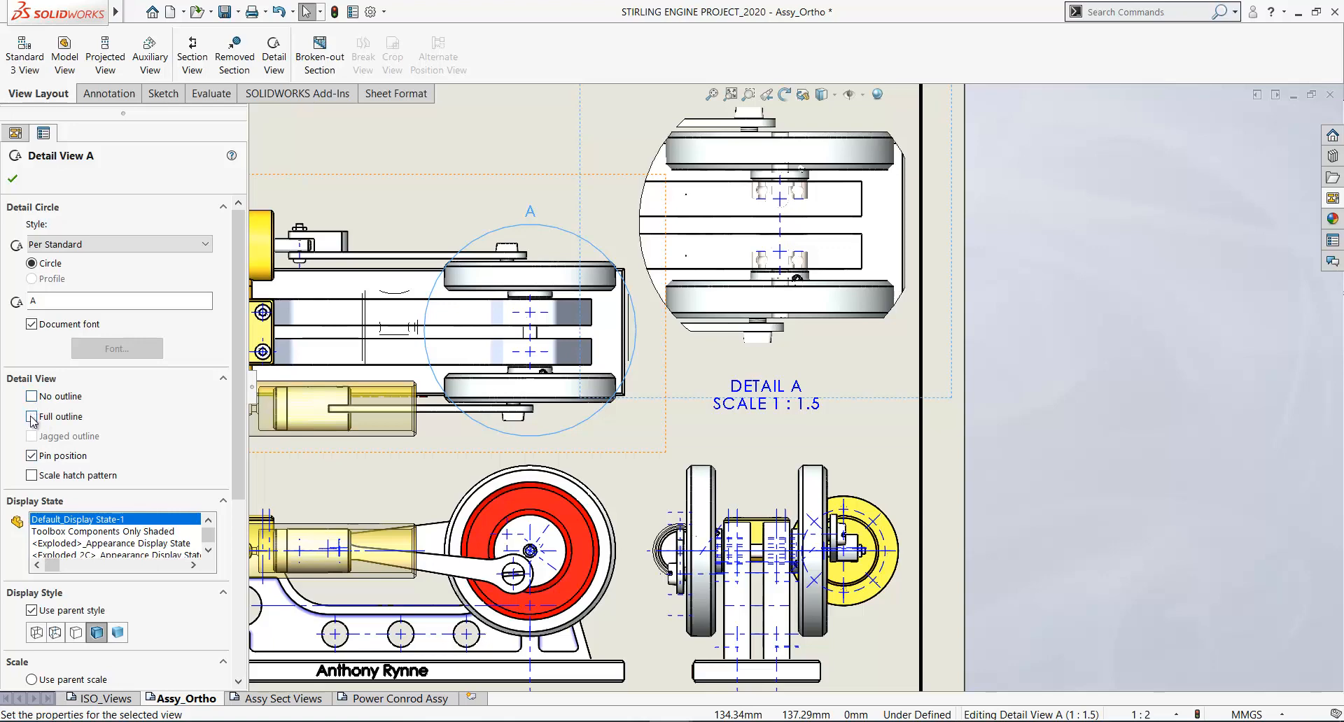
{"action": "left_click", "coordinate": [31, 418]}
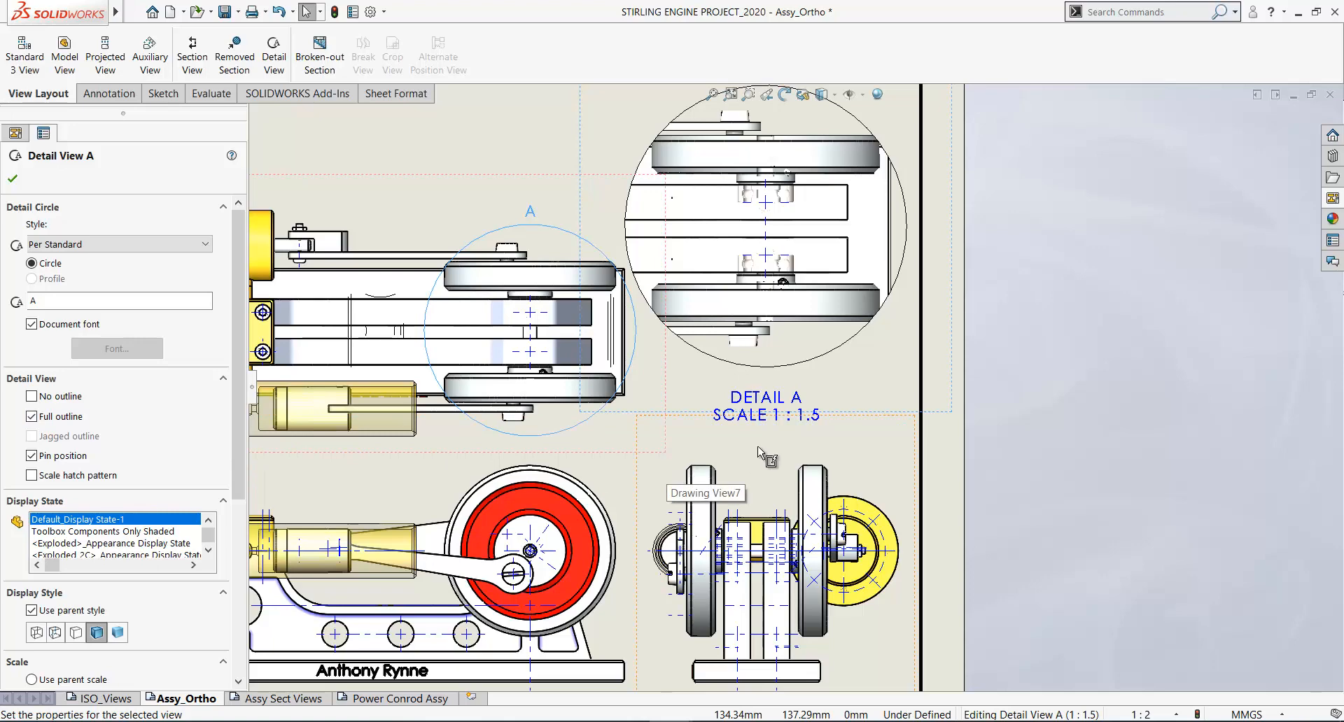
Move the detail circle's letter A to the circle's upper left, keeping the Per Standard circle style
{"action": "scroll", "coordinate": [908, 411], "scroll_direction": "up", "scroll_amount": 1}
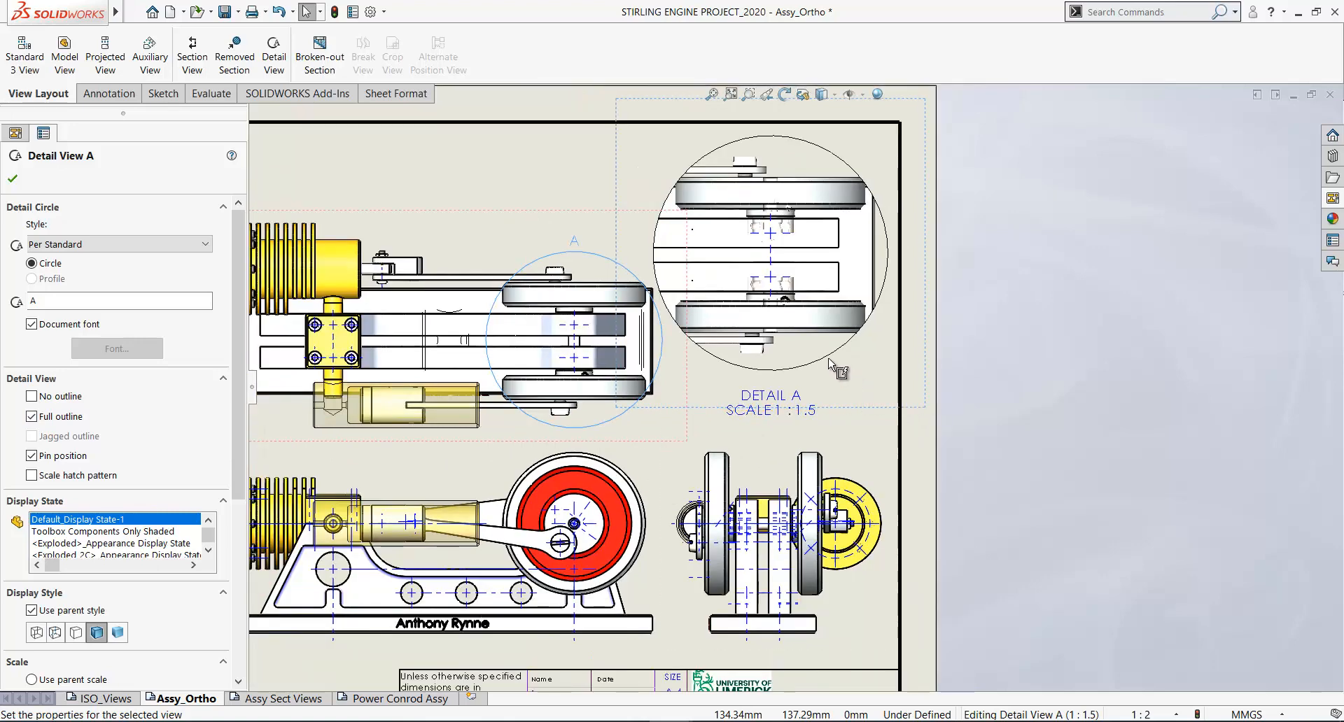
{"action": "left_click_drag", "start_coordinate": [573, 242], "coordinate": [541, 248]}
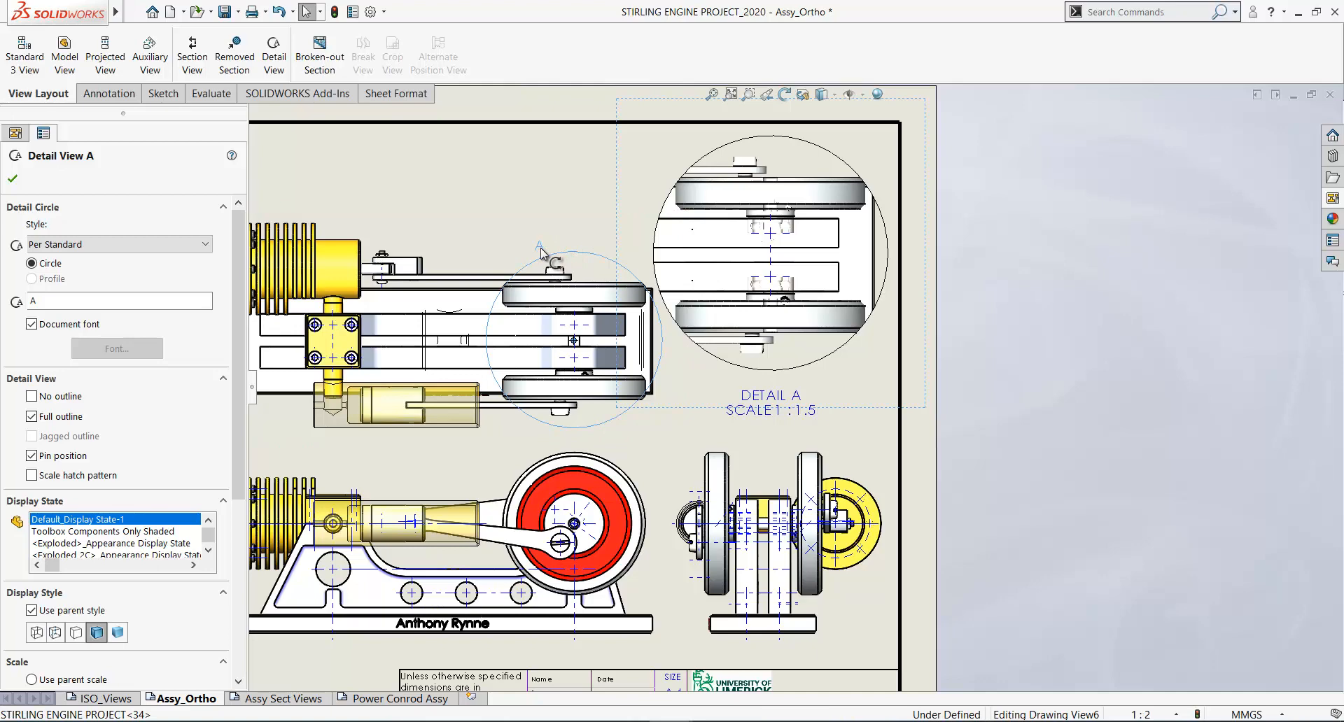
{"action": "left_click", "coordinate": [206, 245]}
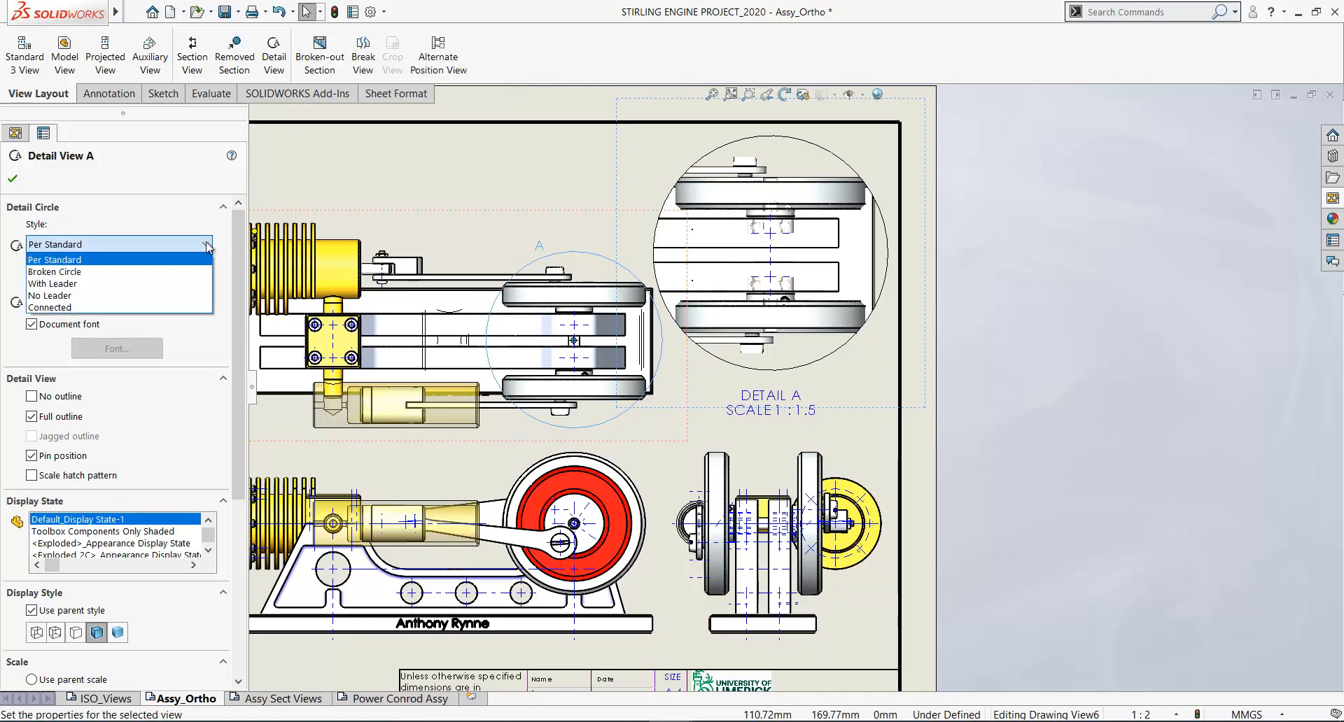
{"action": "left_click", "coordinate": [208, 246]}
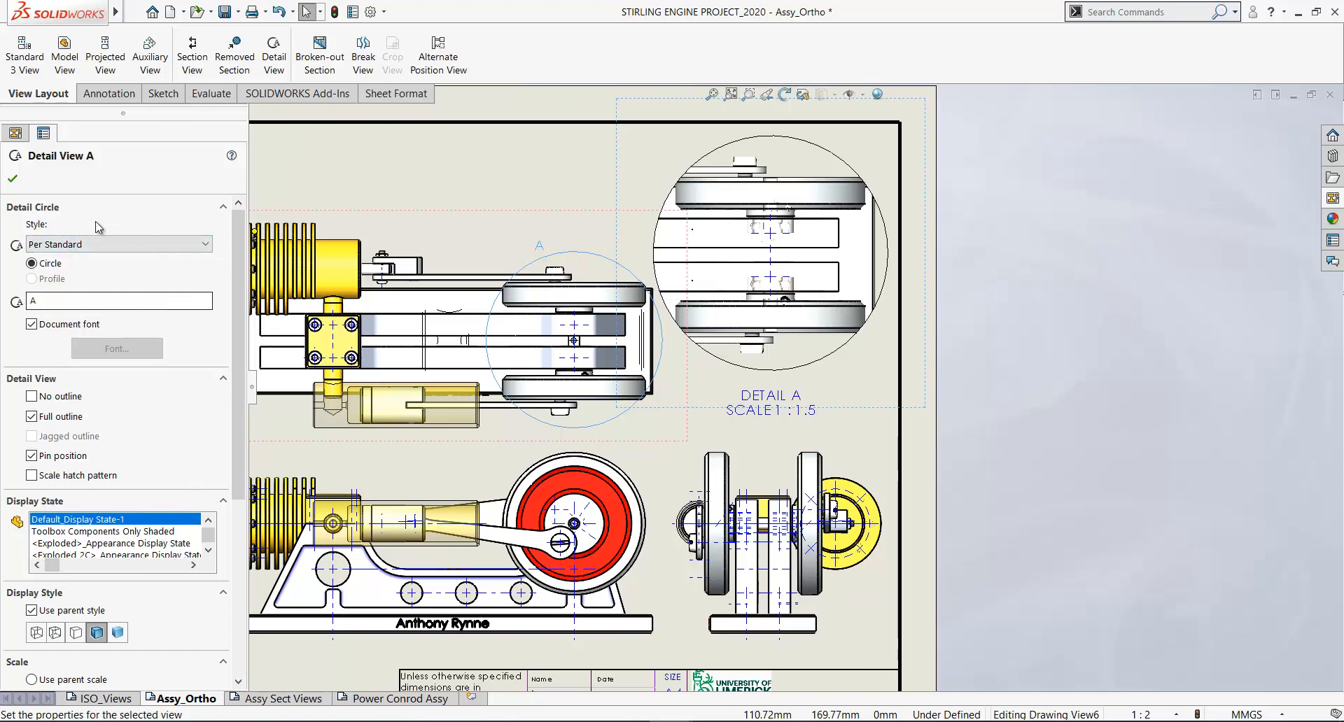
{"action": "left_click", "coordinate": [13, 180]}
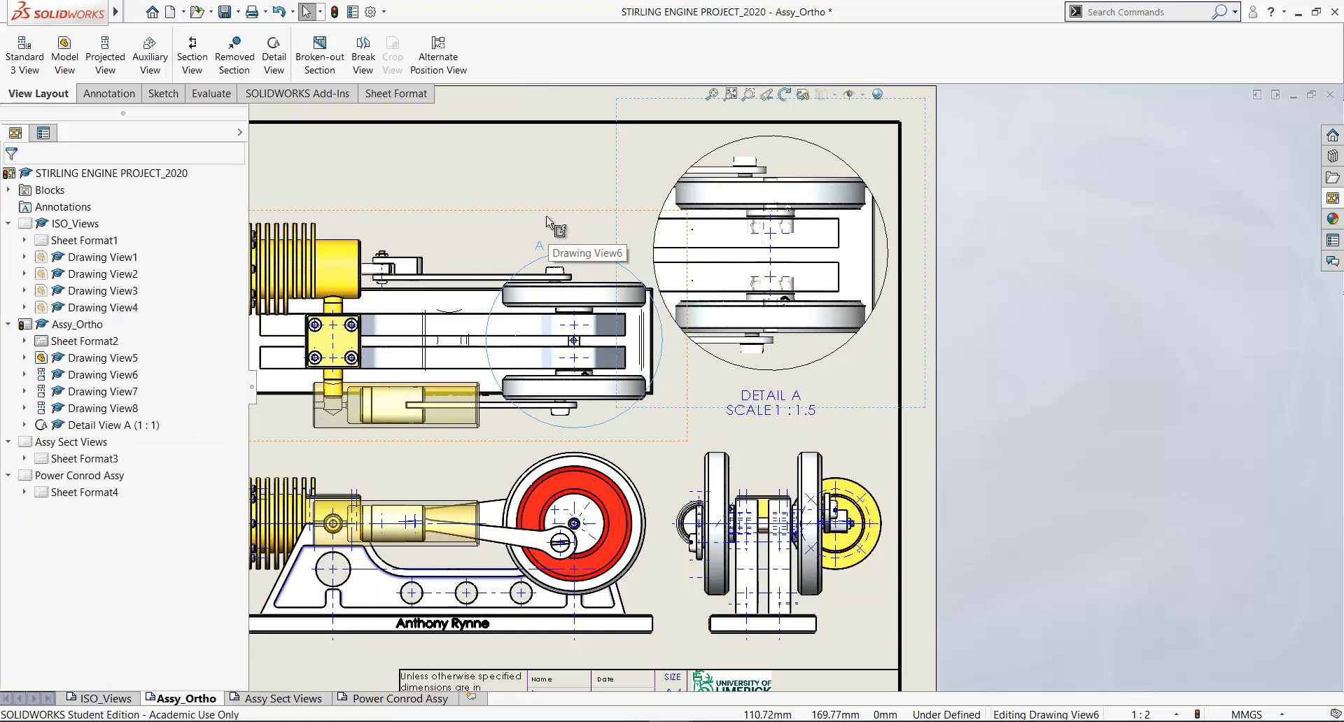
{"action": "scroll", "coordinate": [774, 348], "scroll_direction": "down", "scroll_amount": 3}
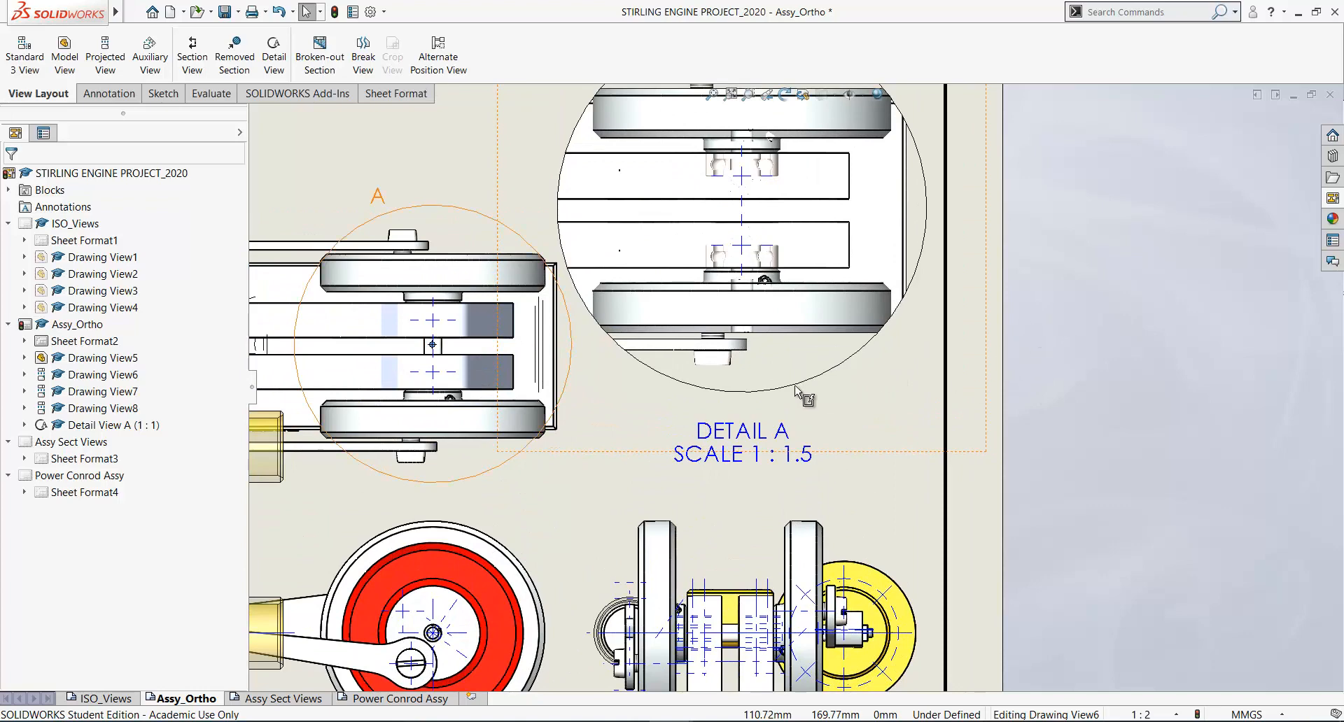
{"action": "left_click", "coordinate": [993, 330]}
{"action": "right_click_drag", "start_coordinate": [992, 331], "coordinate": [1002, 257]}
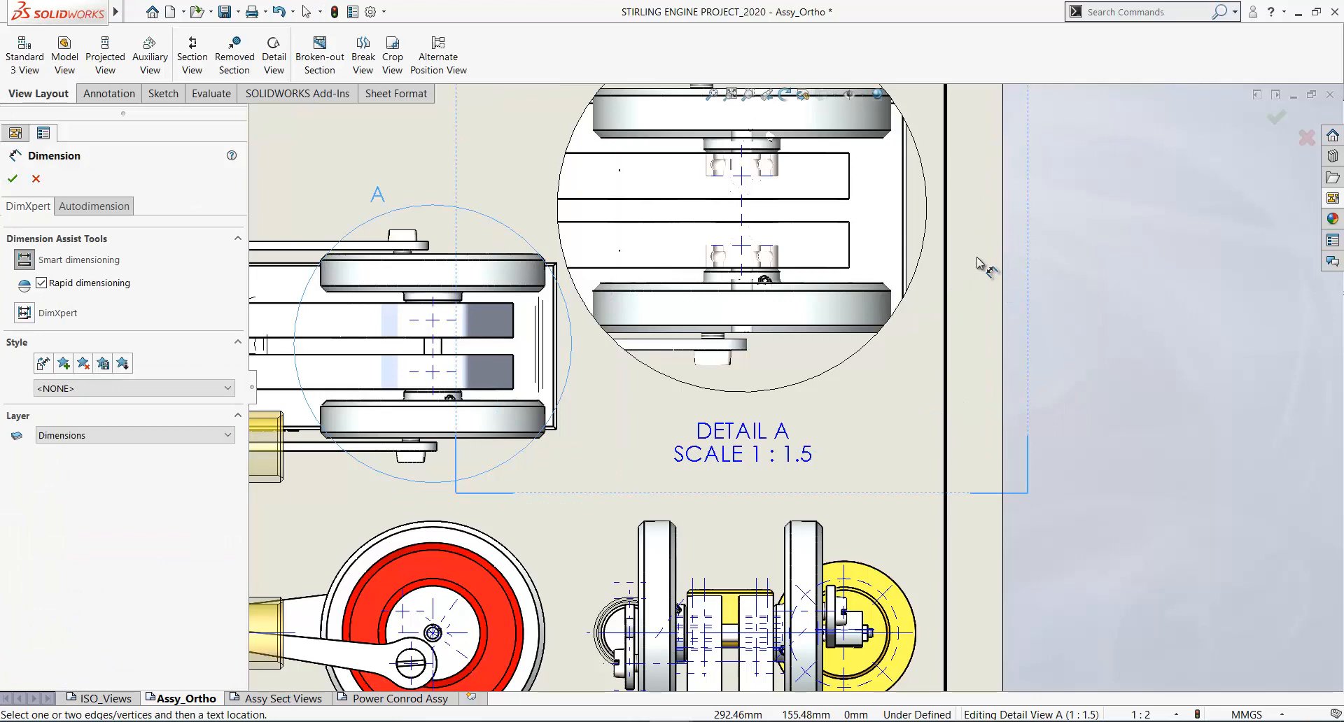
{"action": "scroll", "coordinate": [784, 322], "scroll_direction": "down", "scroll_amount": 2}
{"action": "key", "text": "Escape"}
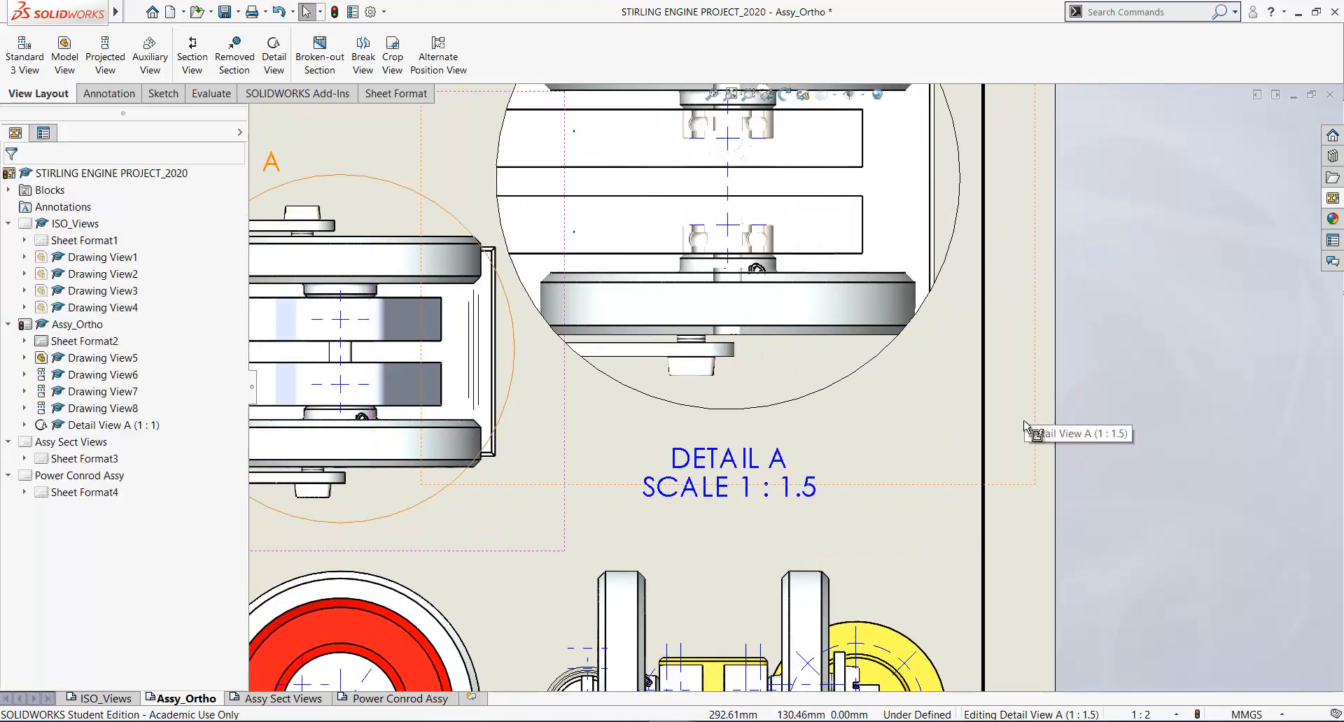
{"action": "right_click_drag", "start_coordinate": [1022, 420], "coordinate": [1025, 319]}
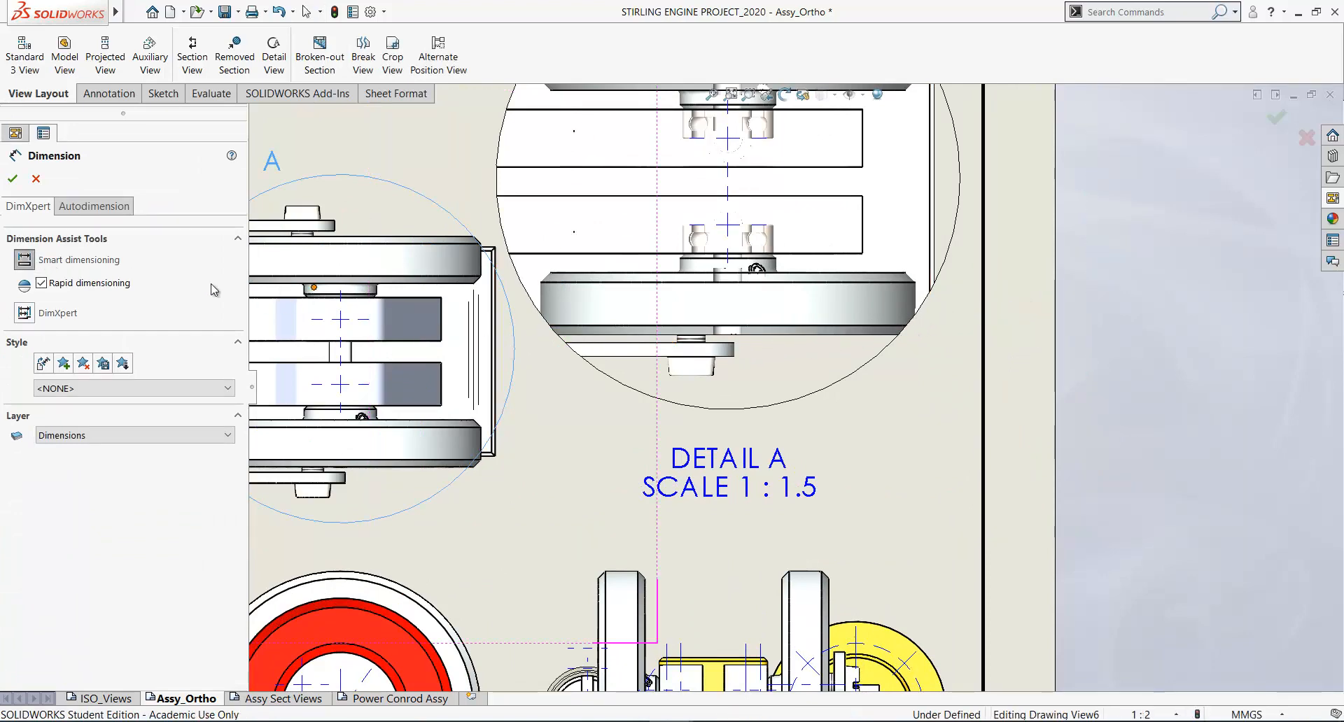
{"action": "key", "text": "Escape"}
Dimension the gap between the lower flywheel's outer face and the crank arm in the detail view, placing it outside the circle's lower right
{"action": "right_click_drag", "start_coordinate": [1065, 352], "coordinate": [1065, 268]}
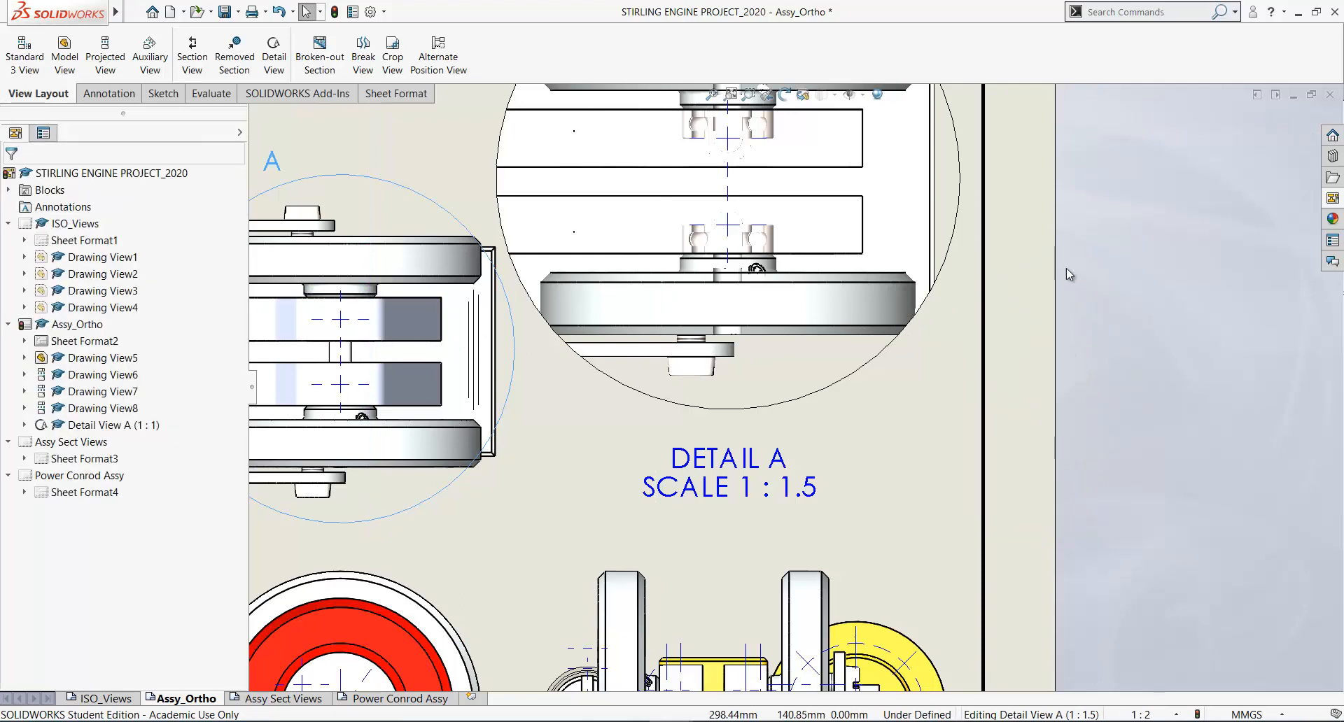
{"action": "left_click", "coordinate": [749, 341]}
{"action": "left_click", "coordinate": [732, 344]}
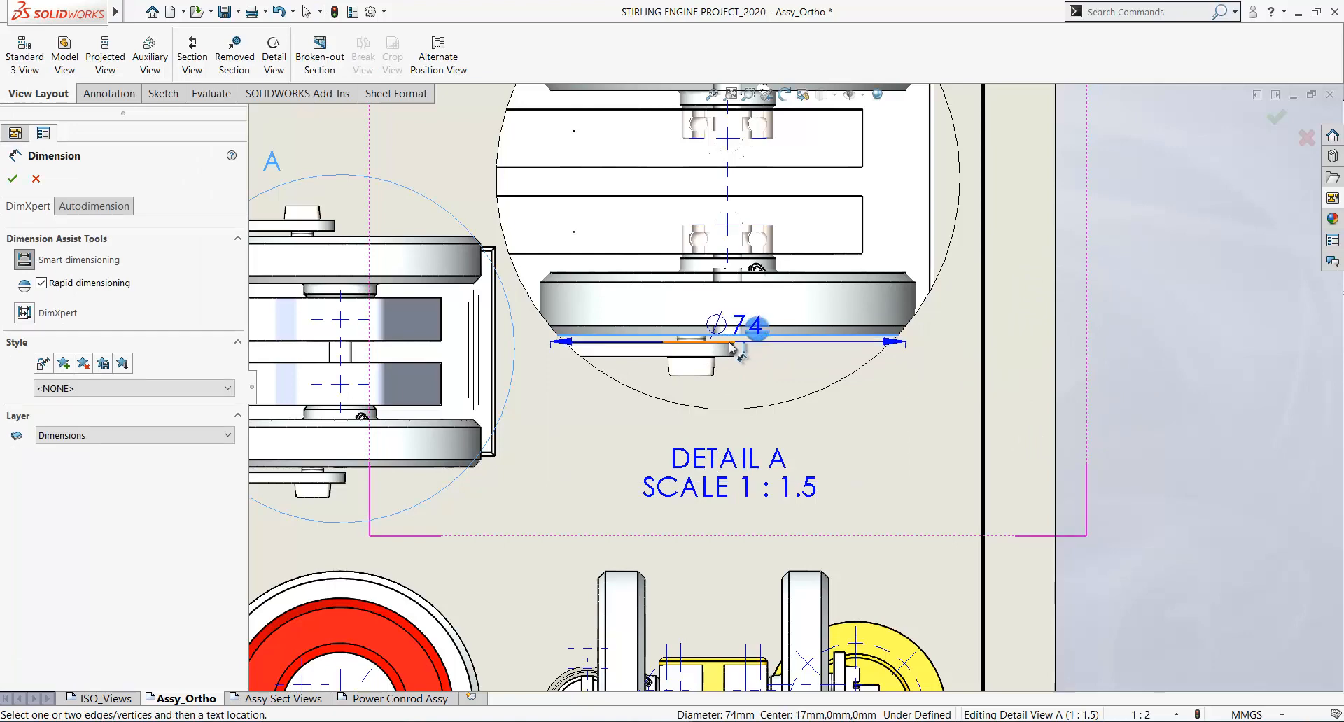
{"action": "left_click", "coordinate": [756, 345]}
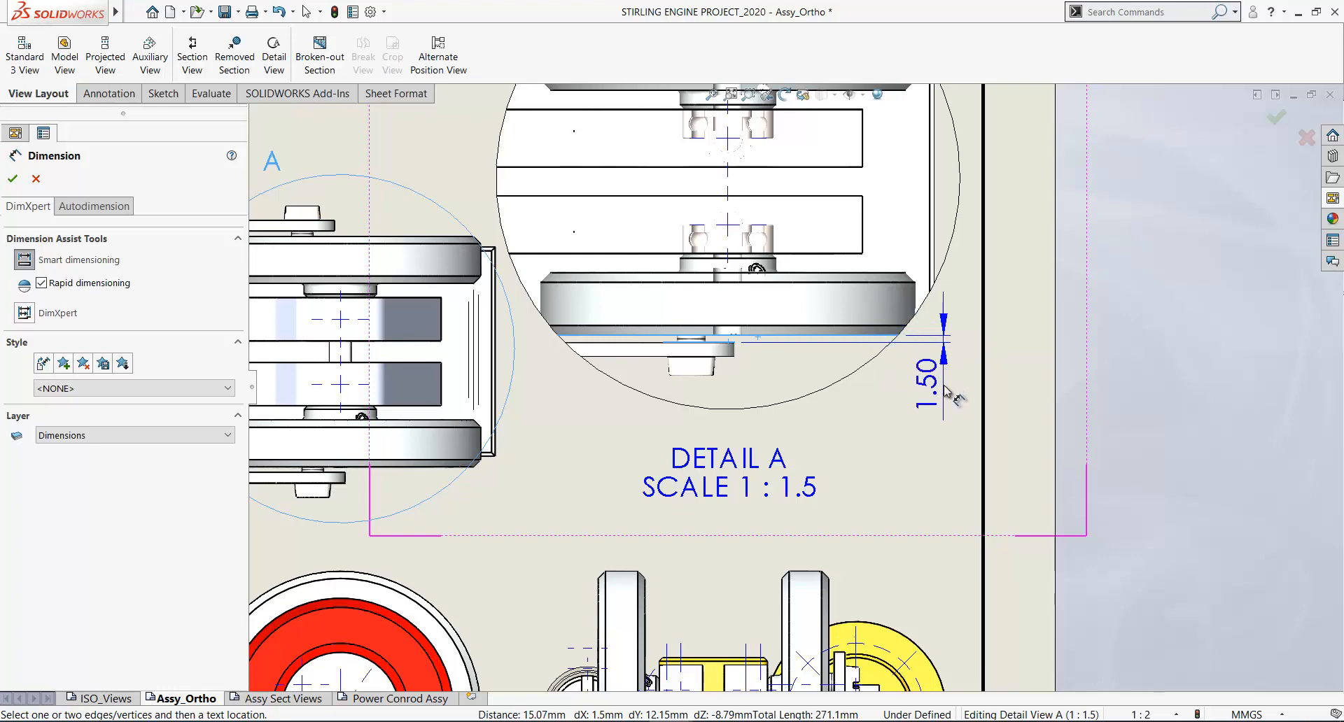
{"action": "left_click", "coordinate": [944, 387]}
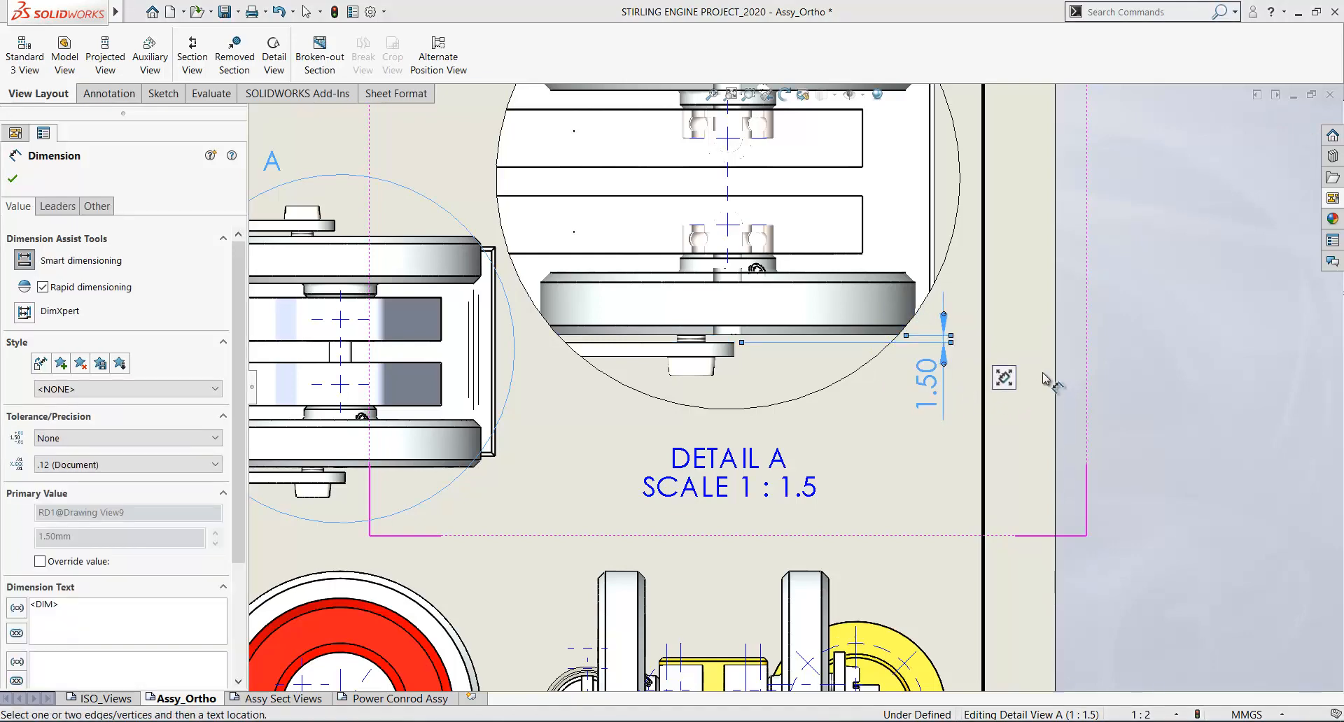
{"action": "scroll", "coordinate": [1029, 294], "scroll_direction": "up", "scroll_amount": 3}
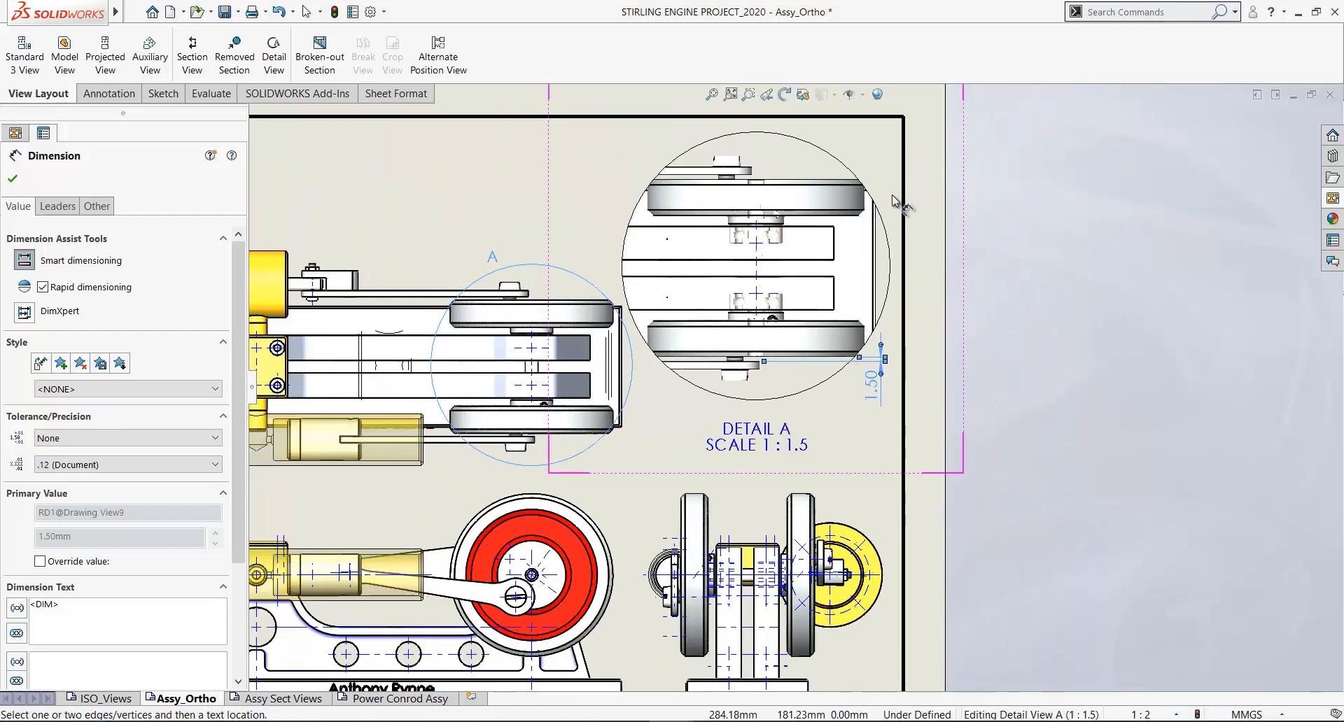
{"action": "scroll", "coordinate": [894, 282], "scroll_direction": "down", "scroll_amount": 4}
{"action": "key", "text": "Escape"}
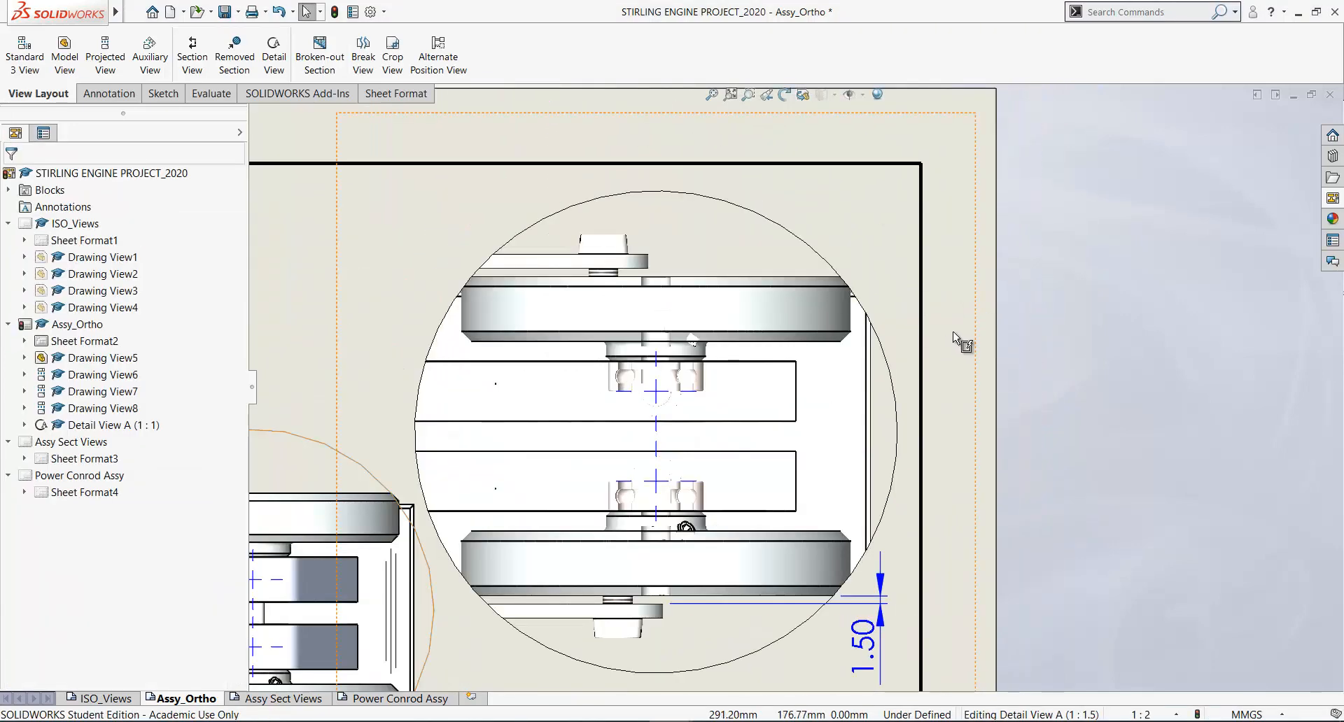
Dimension the gap between the upper flywheel's outer face and the crank arm in the detail view, placing it outside the circle's upper right
{"action": "right_click_drag", "start_coordinate": [952, 337], "coordinate": [933, 241]}
{"action": "scroll", "coordinate": [694, 280], "scroll_direction": "down", "scroll_amount": 2}
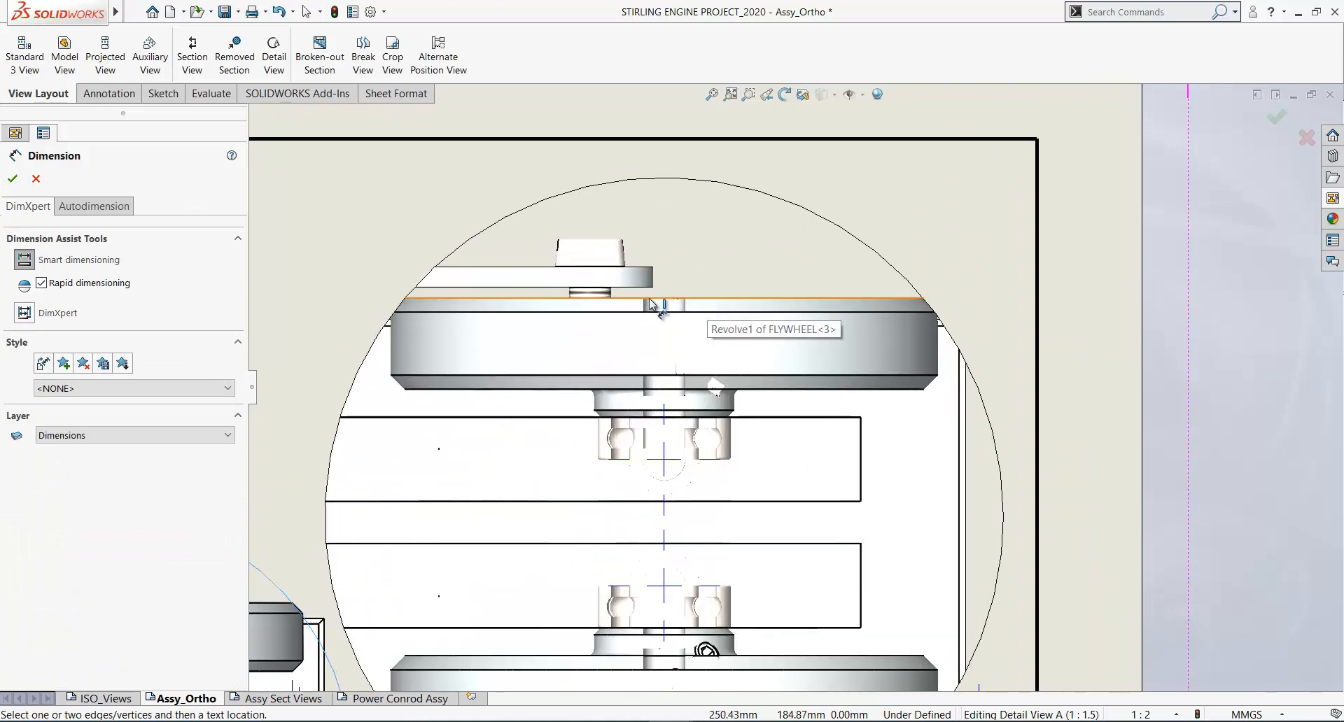
{"action": "left_click", "coordinate": [709, 303]}
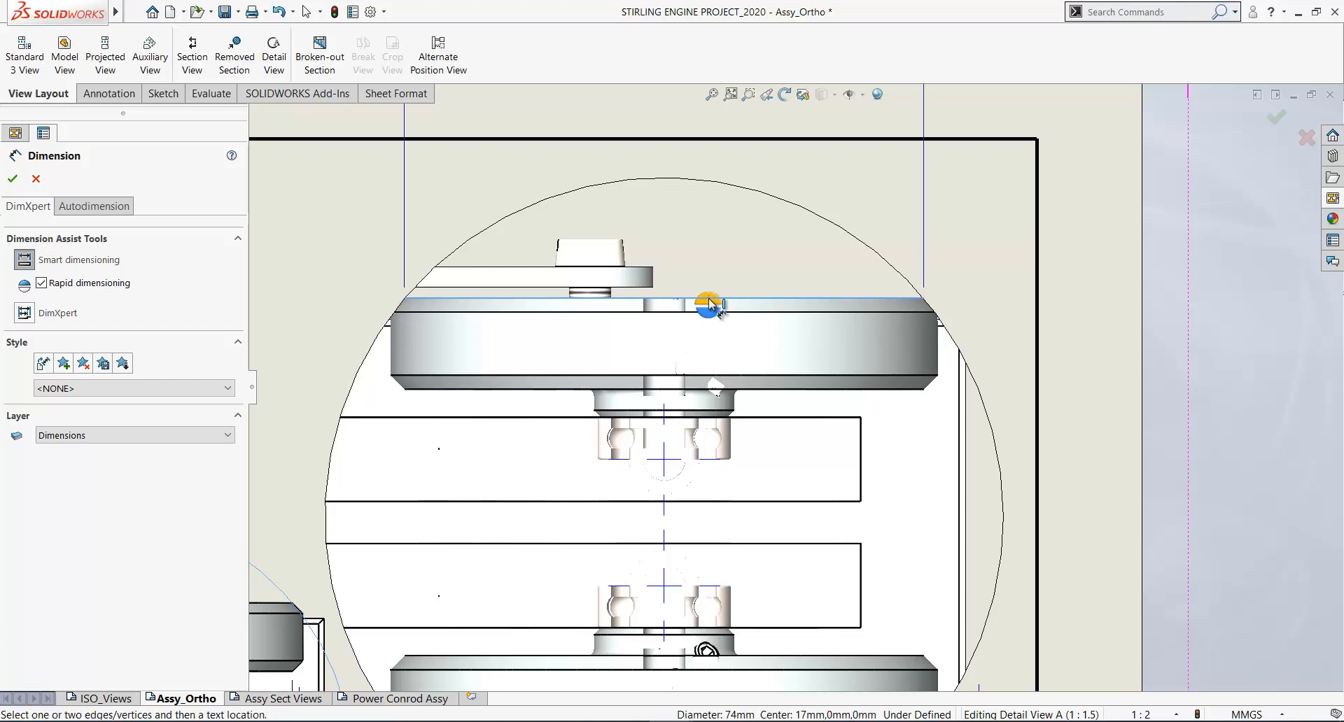
{"action": "left_click", "coordinate": [637, 288]}
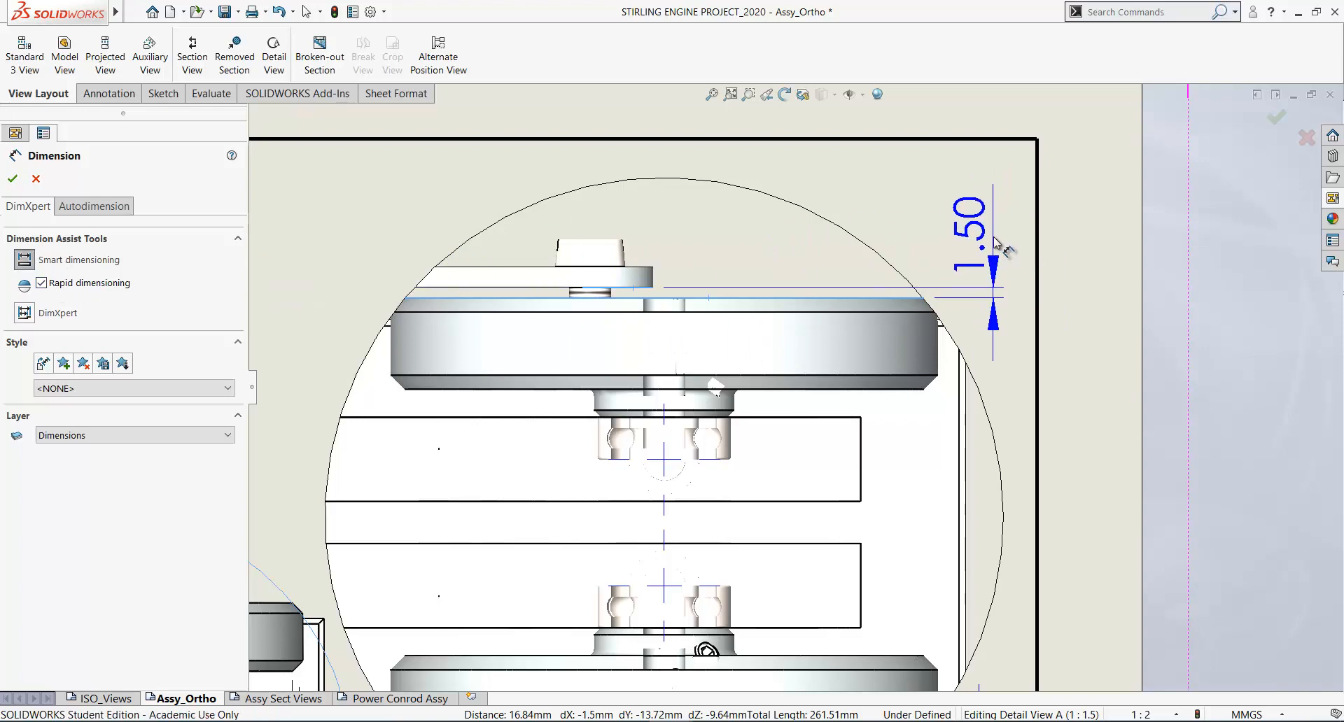
{"action": "left_click", "coordinate": [997, 242]}
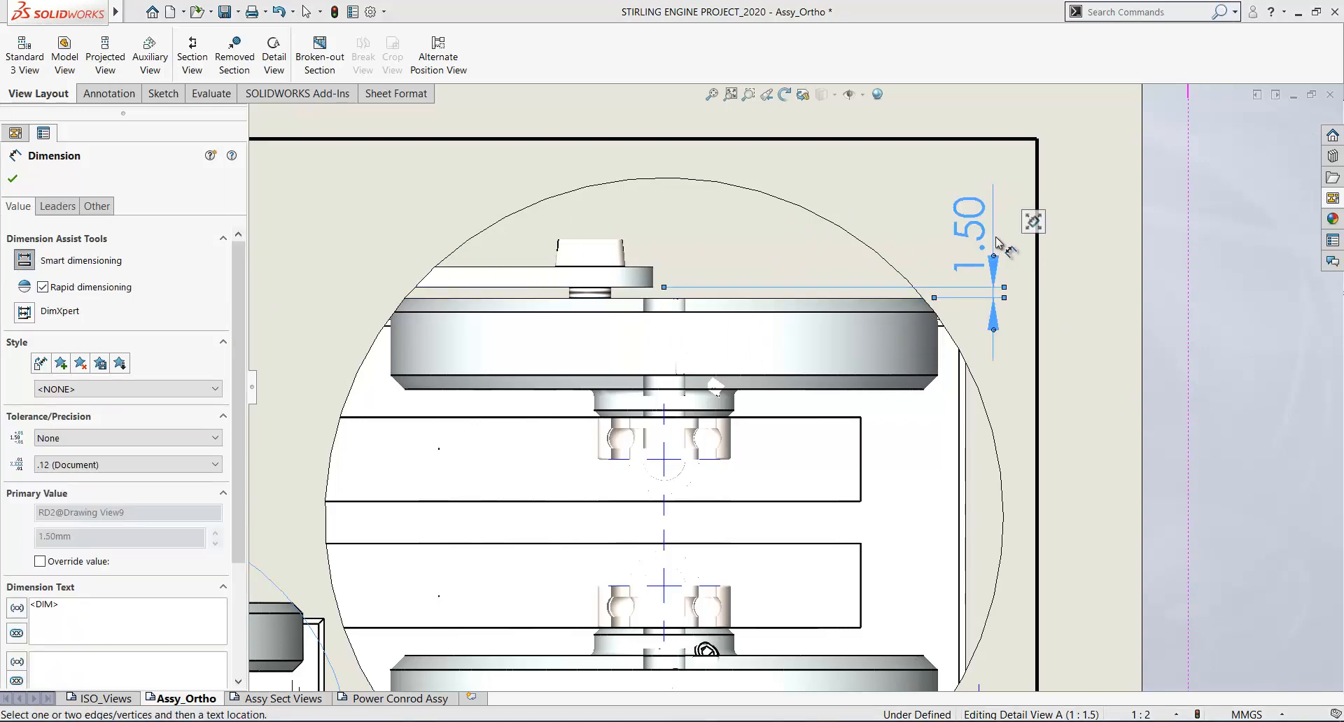
{"action": "left_click", "coordinate": [1041, 422]}
Examine the dimensioned detail view and each orthographic view, ending with the layout of the whole Assy_Ortho sheet
{"action": "scroll", "coordinate": [1044, 427], "scroll_direction": "up", "scroll_amount": 3}
{"action": "middle_click_drag", "start_coordinate": [1082, 484], "coordinate": [1131, 357]}
{"action": "scroll", "coordinate": [1131, 357], "scroll_direction": "down", "scroll_amount": 1}
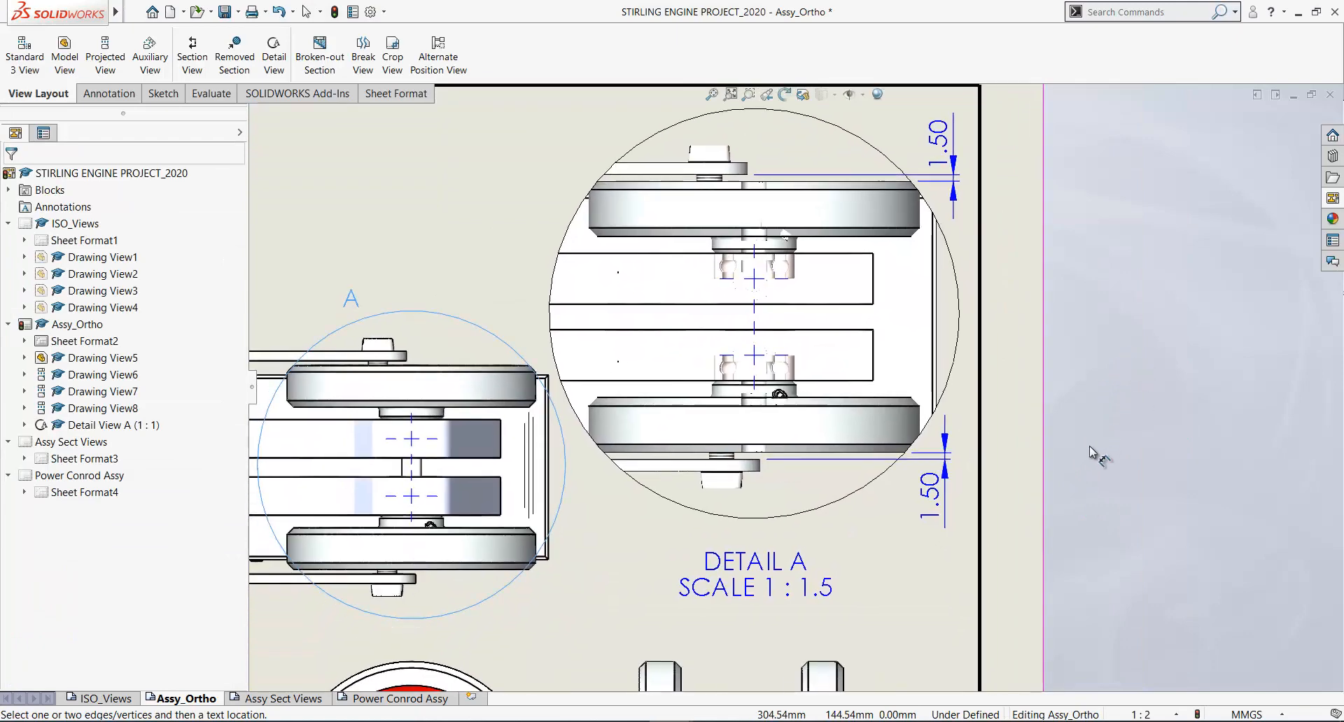
{"action": "scroll", "coordinate": [1057, 510], "scroll_direction": "up", "scroll_amount": 2}
{"action": "scroll", "coordinate": [994, 518], "scroll_direction": "up", "scroll_amount": 3}
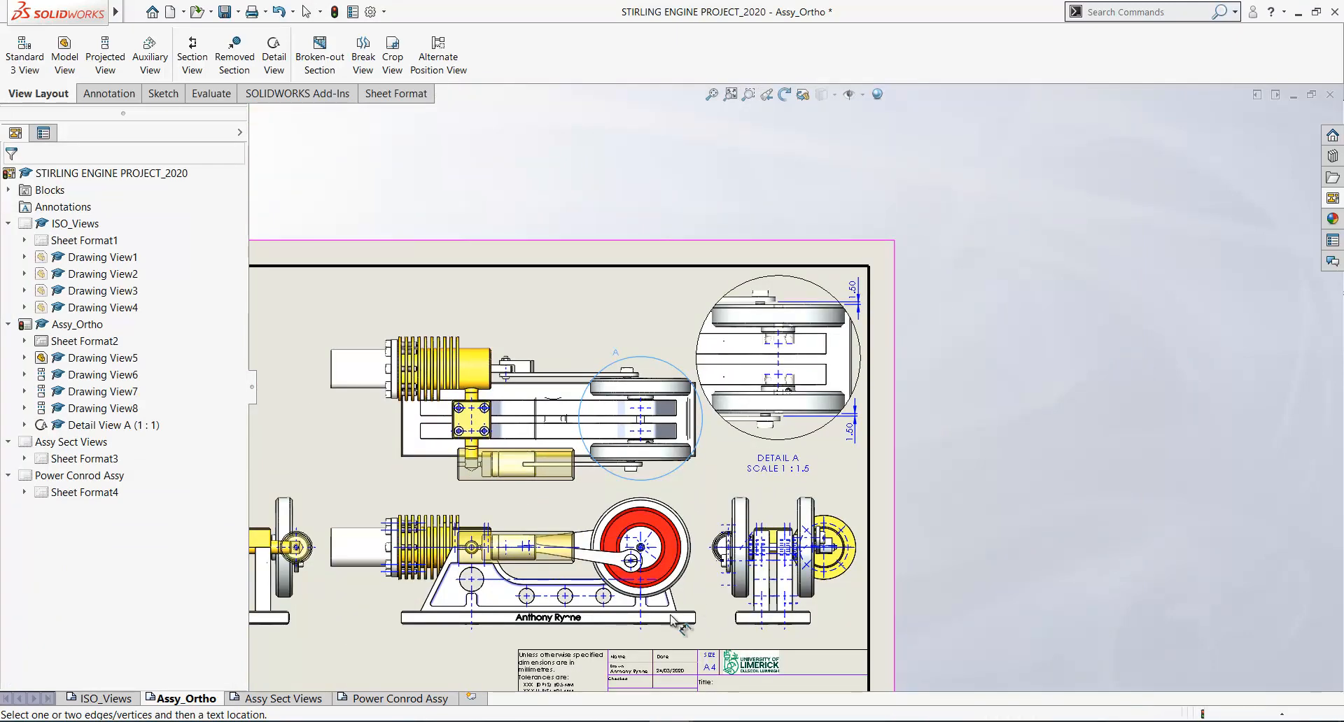
{"action": "mouse_move", "coordinate": [692, 599]}
{"action": "middle_mouse_down"}
{"action": "mouse_move", "coordinate": [767, 532]}
{"action": "mouse_move", "coordinate": [771, 545]}
{"action": "middle_mouse_up"}
{"action": "scroll", "coordinate": [410, 574], "scroll_direction": "down", "scroll_amount": 2}
{"action": "scroll", "coordinate": [280, 490], "scroll_direction": "down", "scroll_amount": 3}
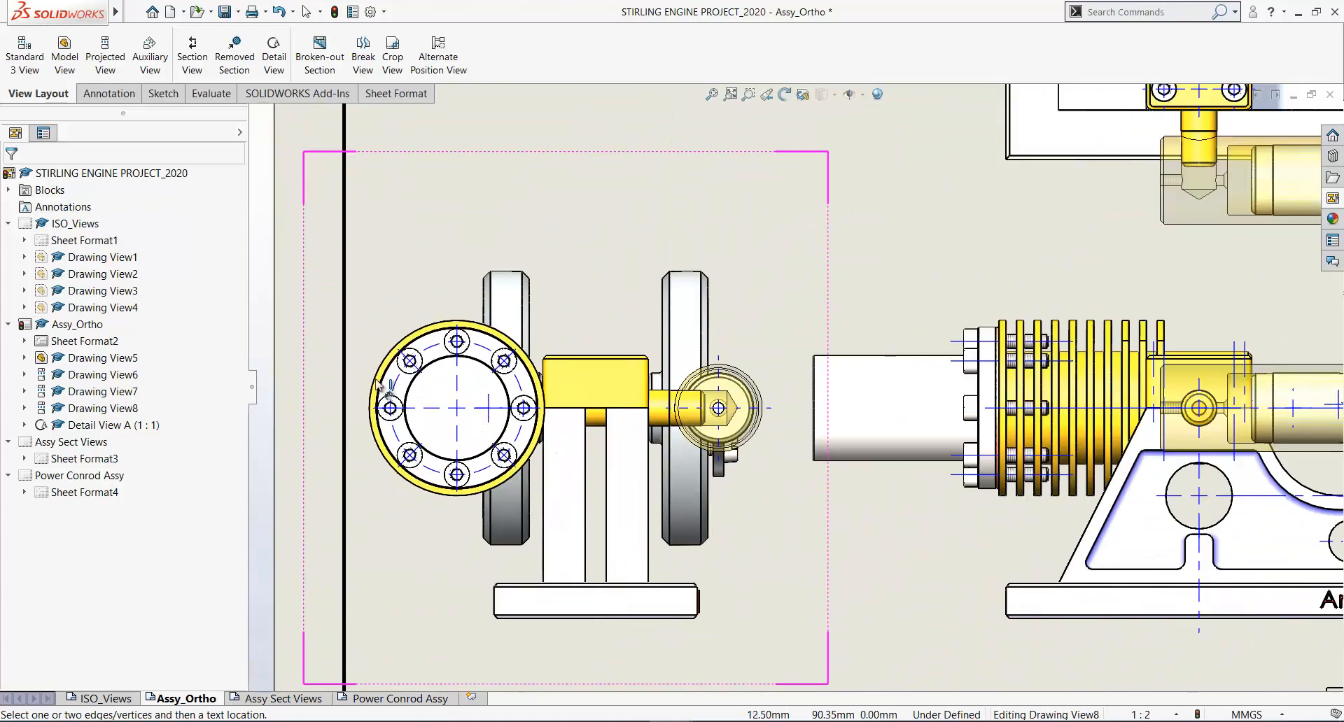
{"action": "scroll", "coordinate": [861, 500], "scroll_direction": "up", "scroll_amount": 3}
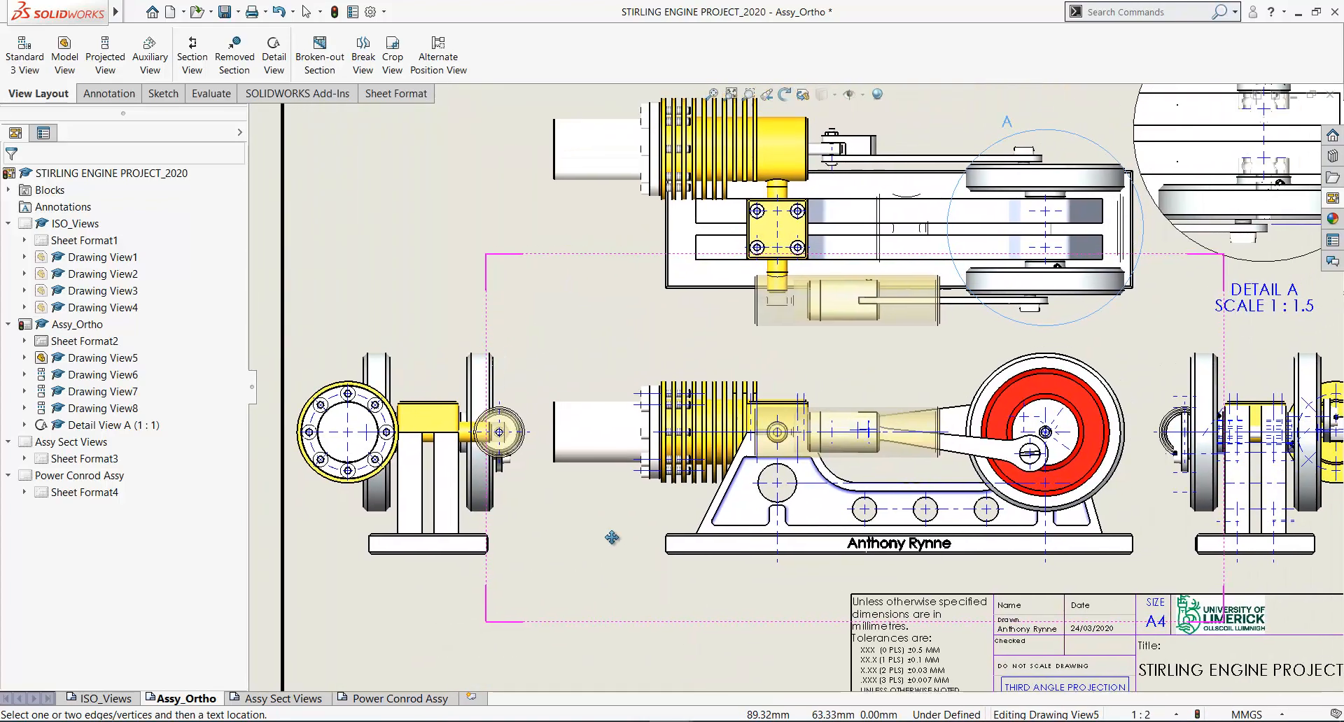
{"action": "scroll", "coordinate": [898, 556], "scroll_direction": "down", "scroll_amount": 1}
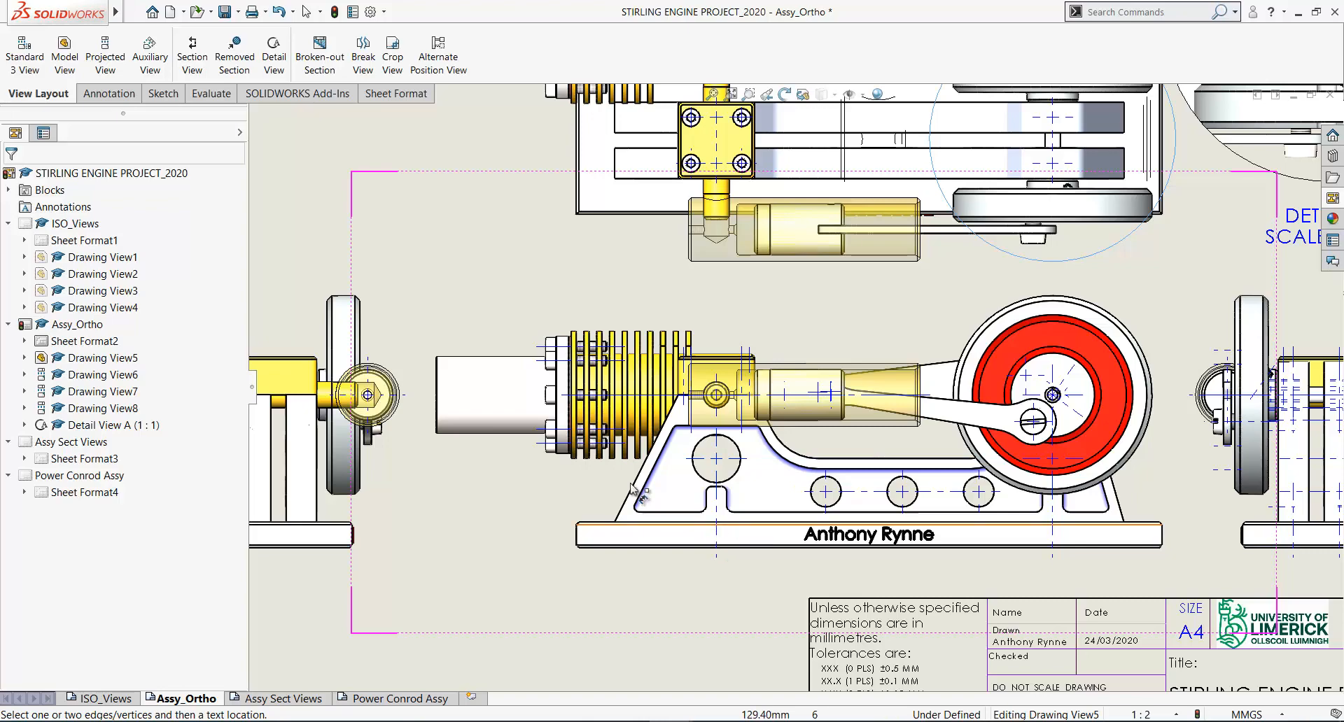
{"action": "scroll", "coordinate": [570, 476], "scroll_direction": "up", "scroll_amount": 1}
{"action": "scroll", "coordinate": [595, 490], "scroll_direction": "up", "scroll_amount": 3}
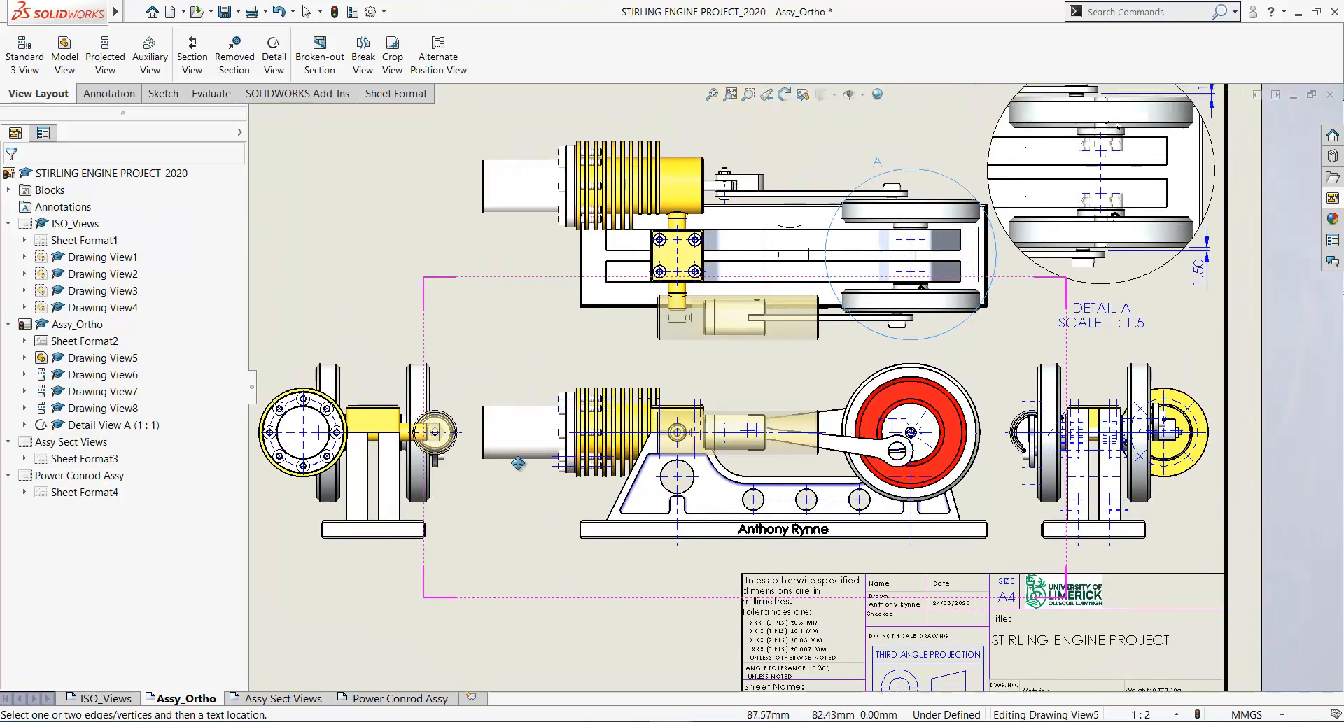
{"action": "scroll", "coordinate": [360, 476], "scroll_direction": "down", "scroll_amount": 2}
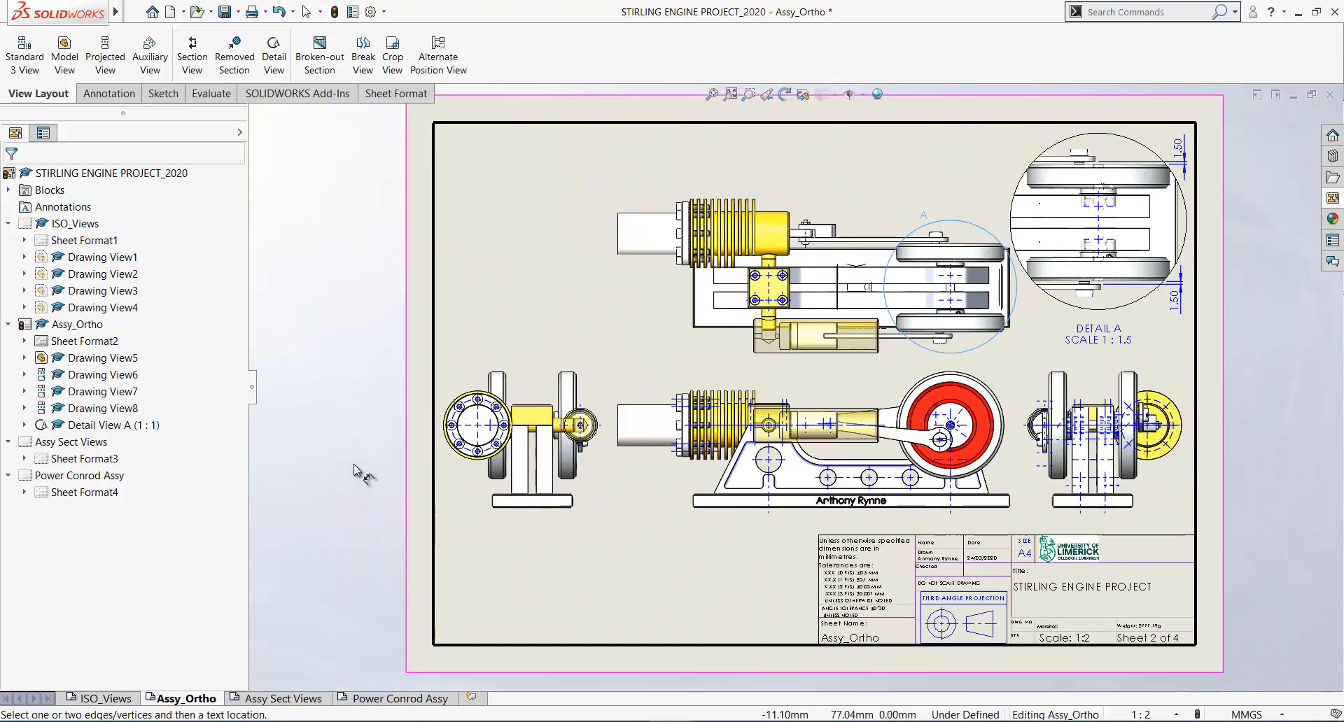
{"action": "scroll", "coordinate": [350, 461], "scroll_direction": "up", "scroll_amount": 1}
{"action": "middle_click_drag", "start_coordinate": [328, 458], "coordinate": [294, 463]}
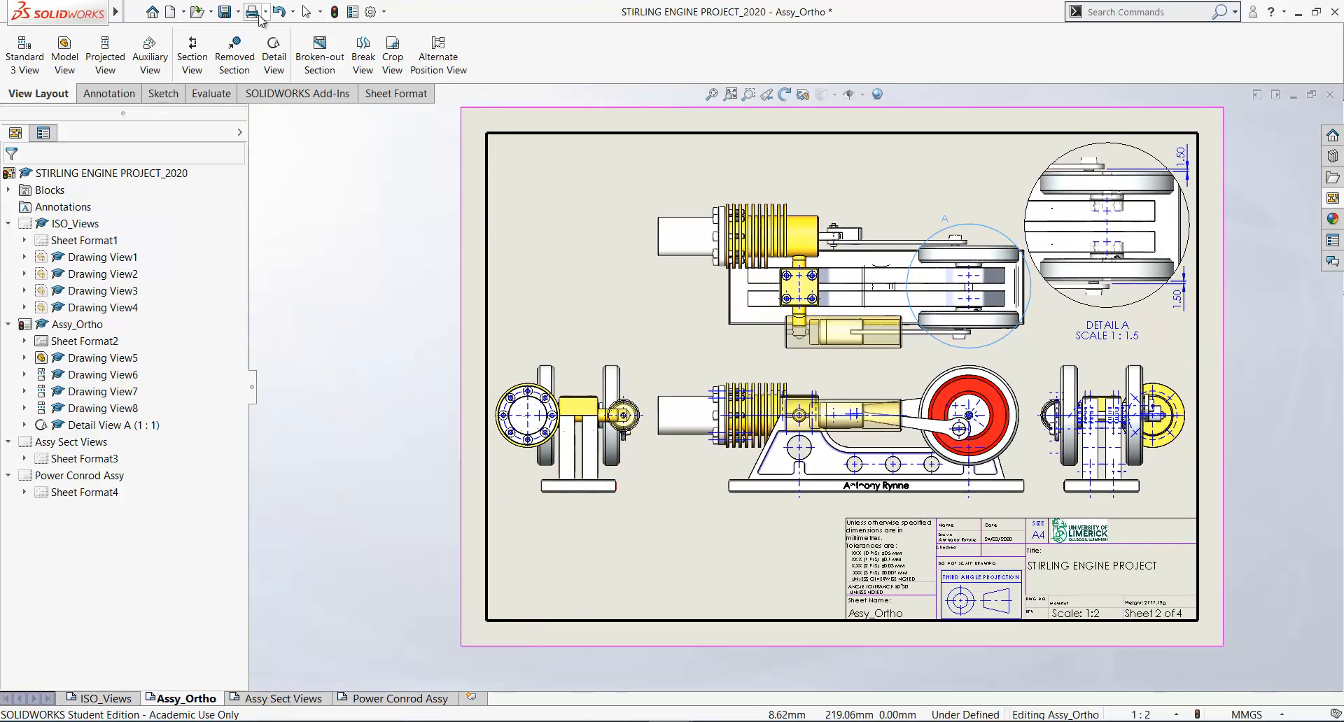
Save the drawing, and switch to the empty Assy Sect Views sheet
{"action": "left_click", "coordinate": [223, 13]}
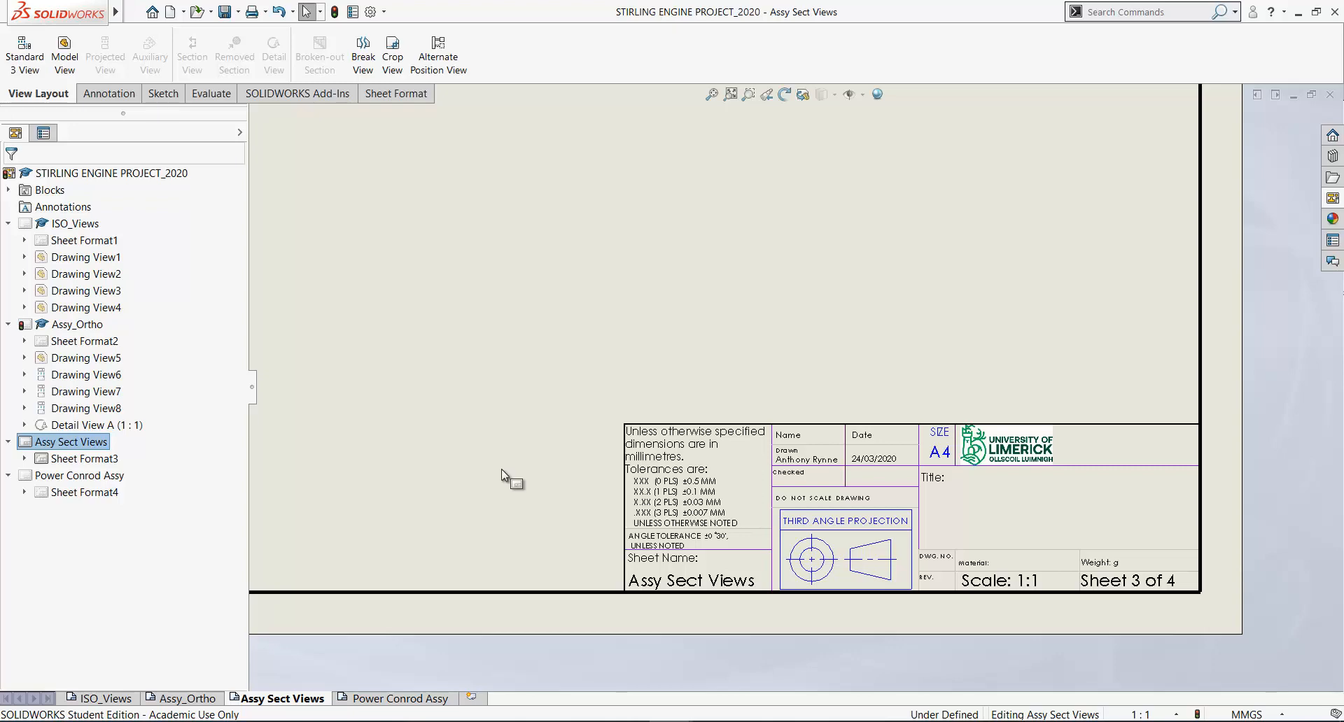
{"action": "scroll", "coordinate": [595, 456], "scroll_direction": "down", "scroll_amount": 1}
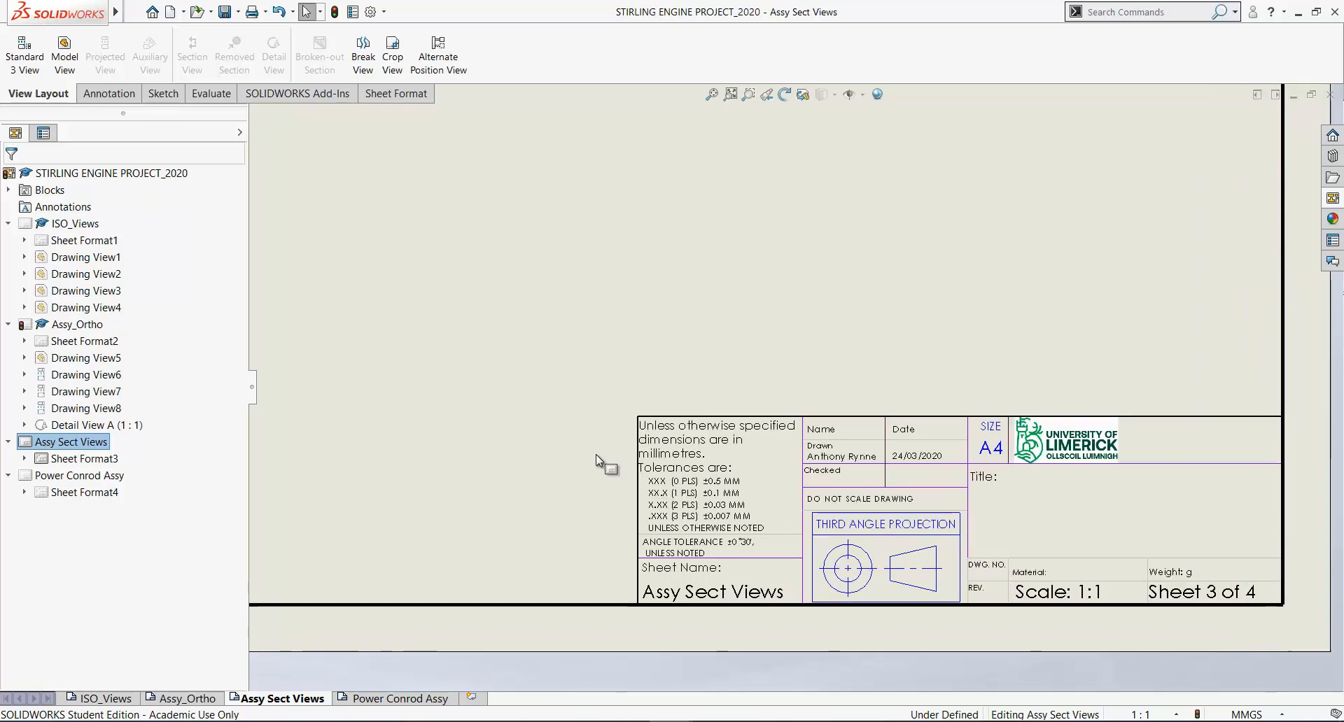
{"action": "scroll", "coordinate": [659, 346], "scroll_direction": "up", "scroll_amount": 3}
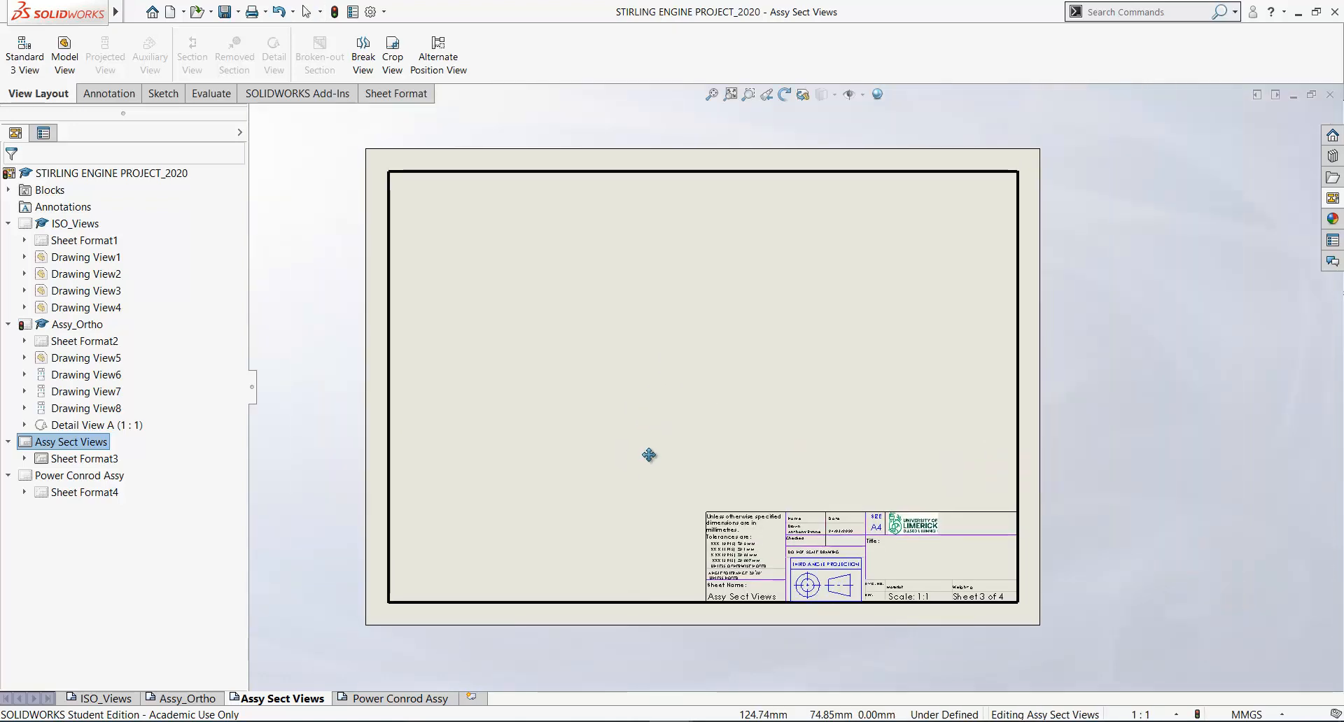
{"action": "key", "text": "Escape"}
Try placing the assembly's Top model view on the Assy Sect Views sheet, and delete it again
{"action": "left_click", "coordinate": [1332, 176]}
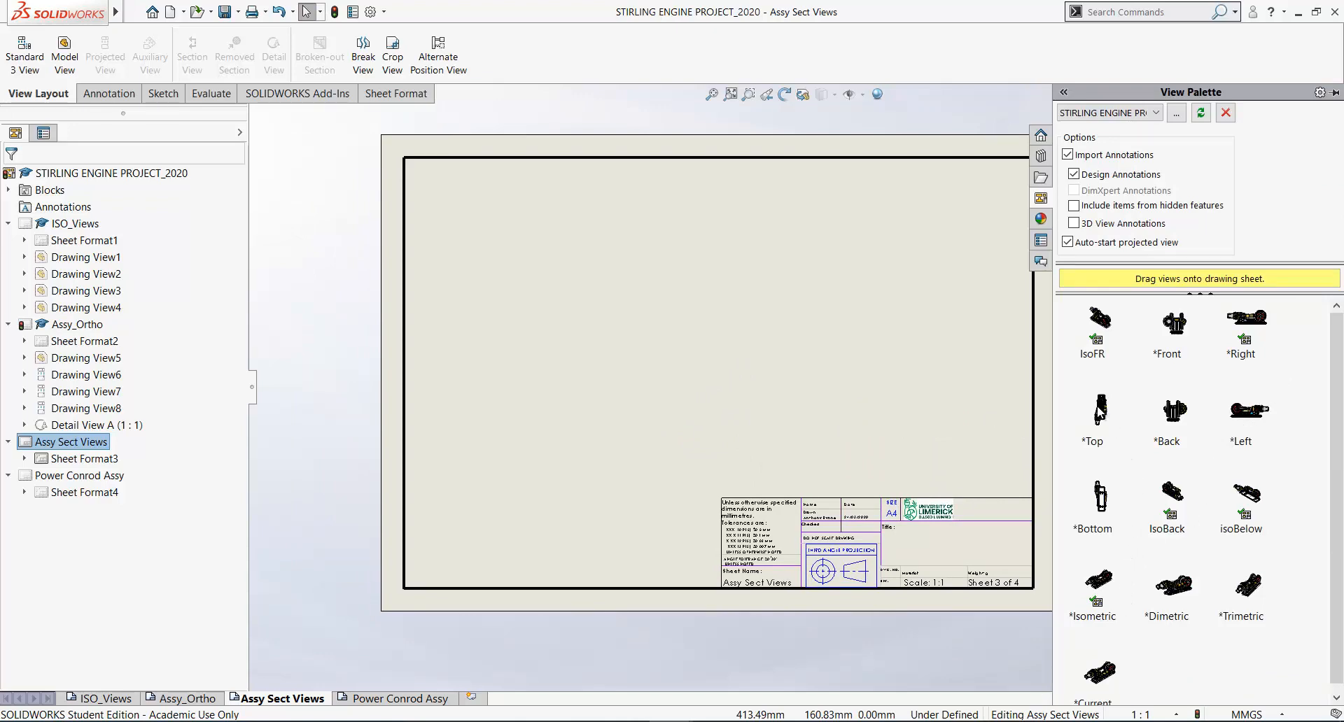
{"action": "mouse_move", "coordinate": [1099, 412]}
{"action": "left_mouse_down"}
{"action": "mouse_move", "coordinate": [809, 336]}
{"action": "mouse_move", "coordinate": [708, 331]}
{"action": "mouse_move", "coordinate": [735, 320]}
{"action": "left_mouse_up"}
{"action": "key", "text": "Delete"}
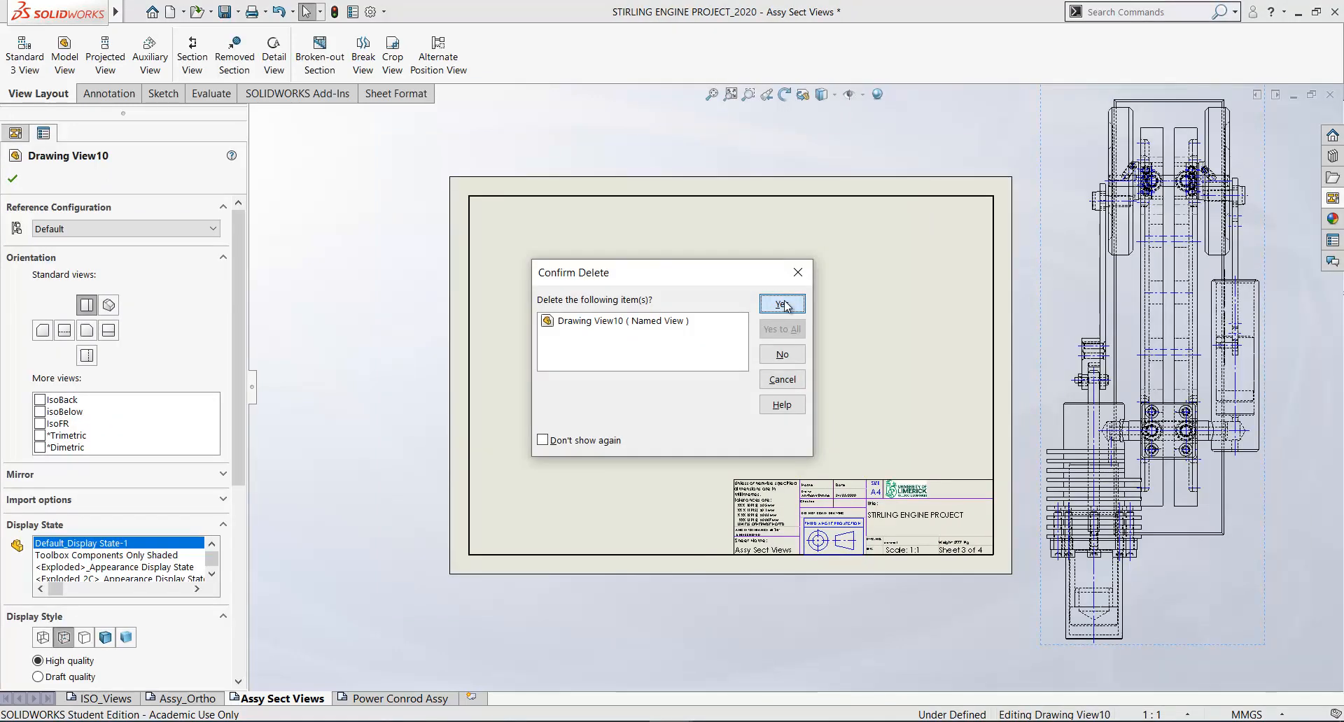
{"action": "left_click", "coordinate": [786, 306]}
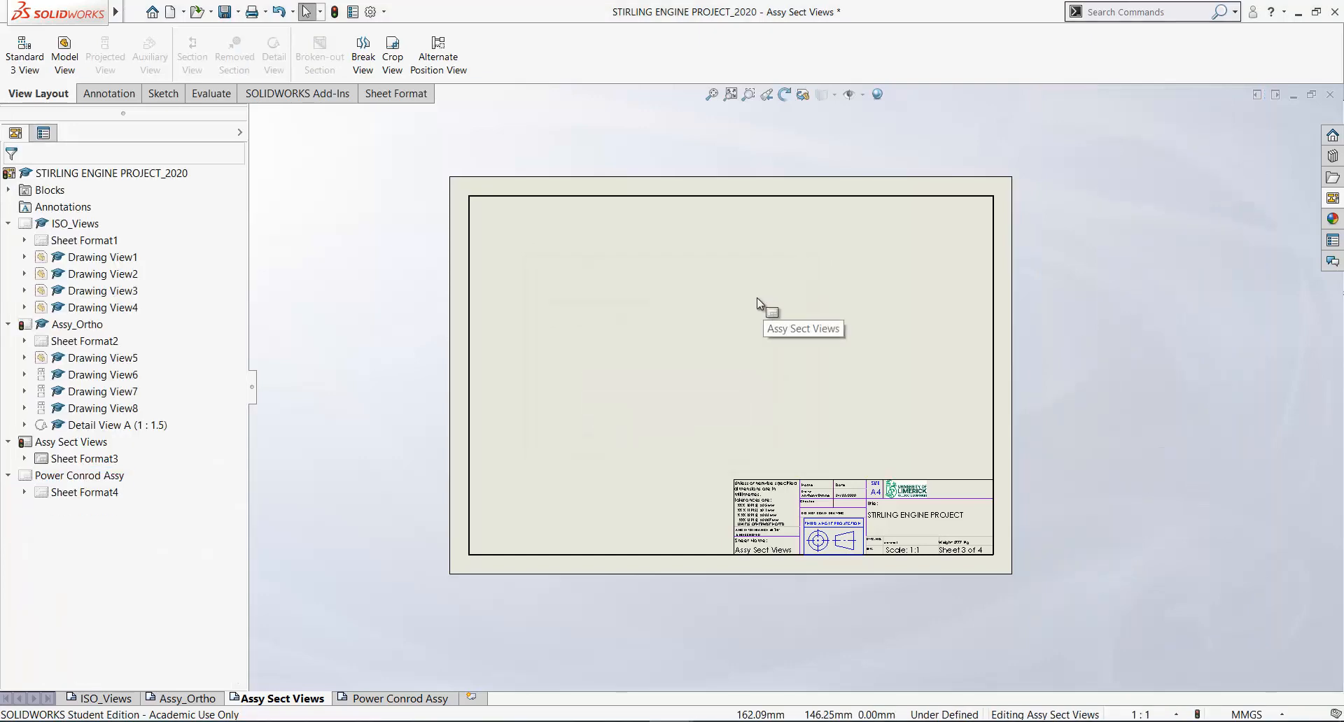
{"action": "middle_click_drag", "start_coordinate": [703, 352], "coordinate": [628, 364]}
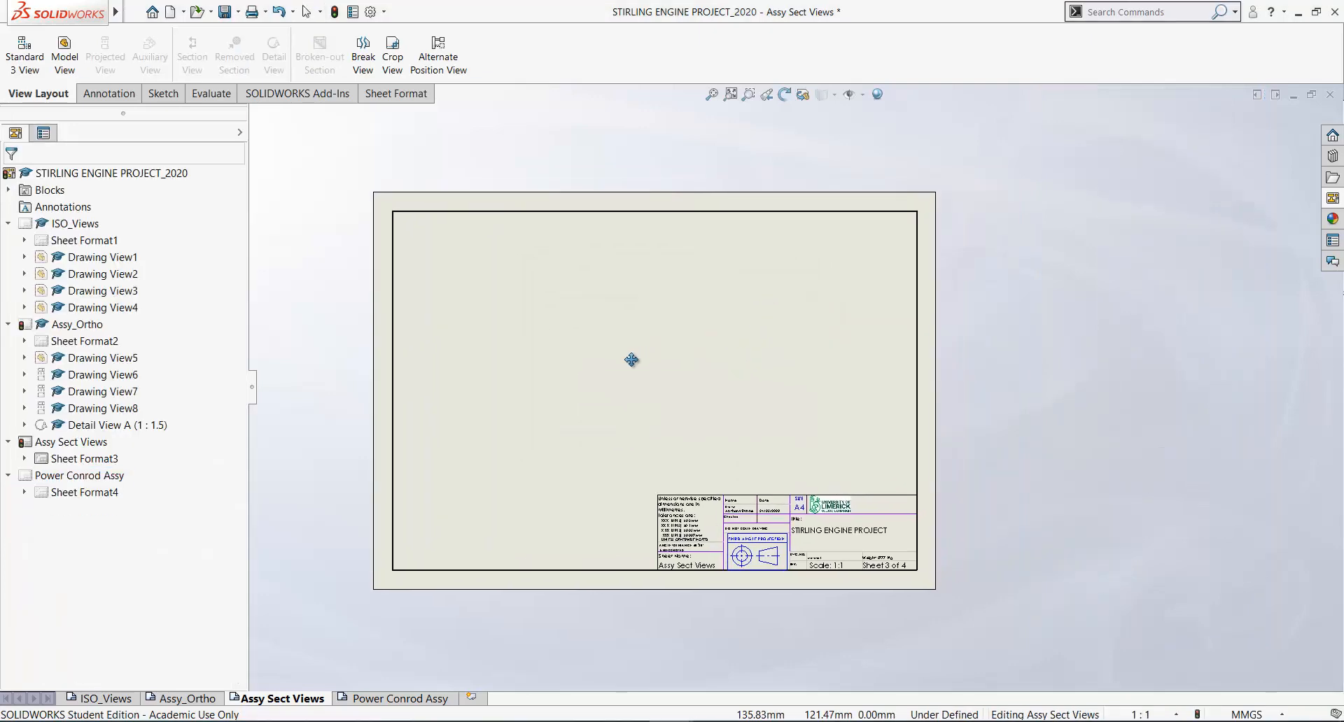
Place the assembly's Right model view on the Assy Sect Views sheet and project a top view above it
{"action": "left_click", "coordinate": [1333, 200]}
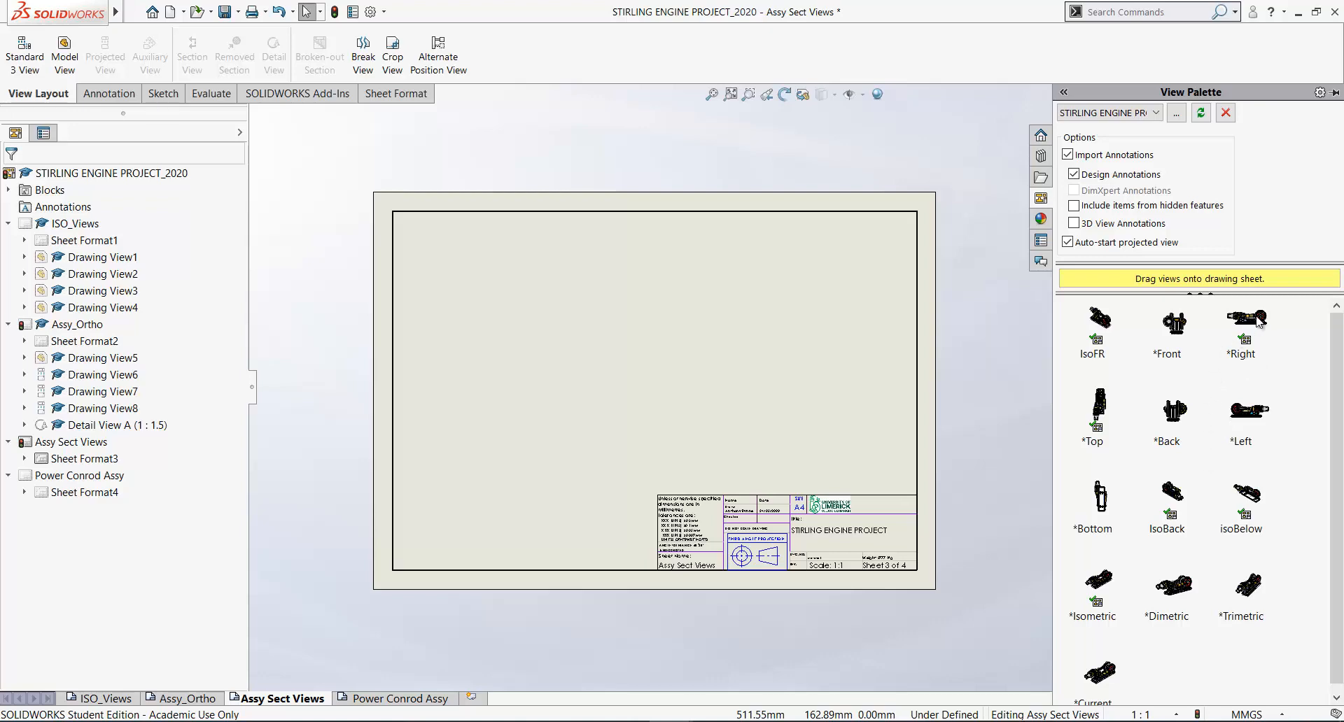
{"action": "left_click_drag", "start_coordinate": [1258, 321], "coordinate": [656, 342]}
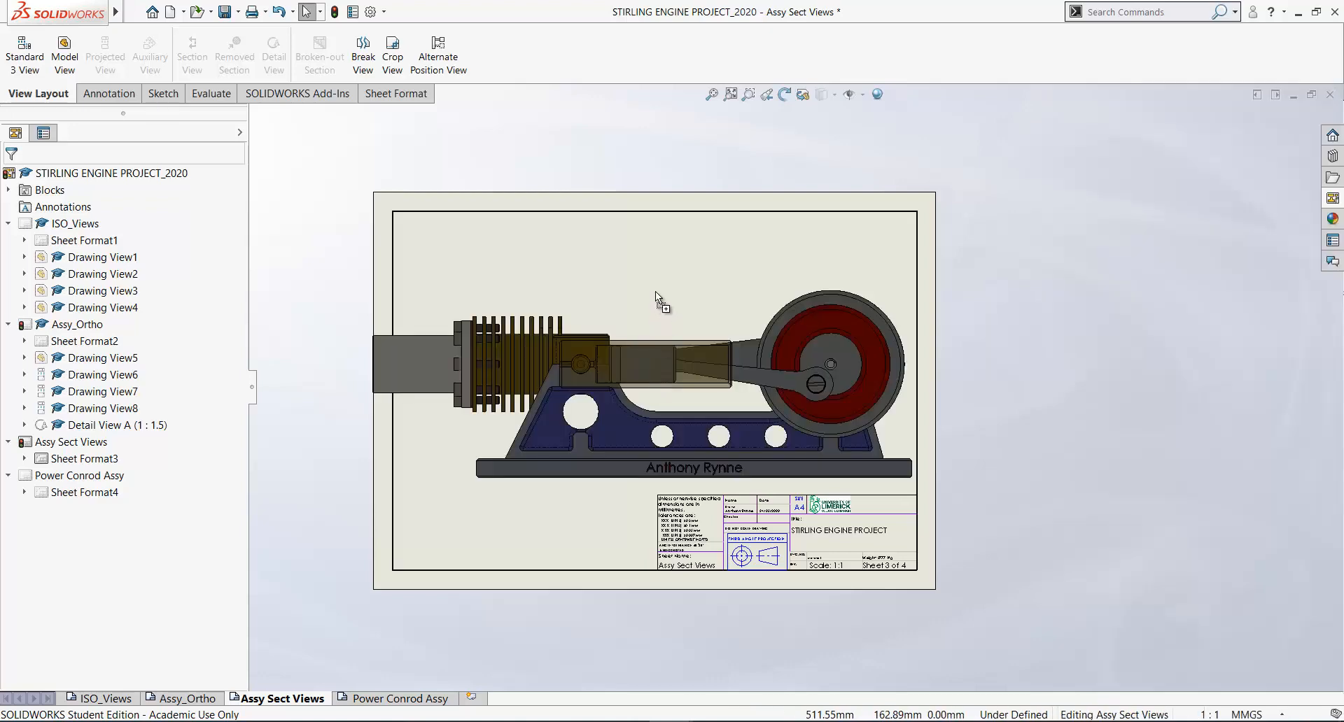
{"action": "left_click_drag", "start_coordinate": [655, 291], "coordinate": [656, 287]}
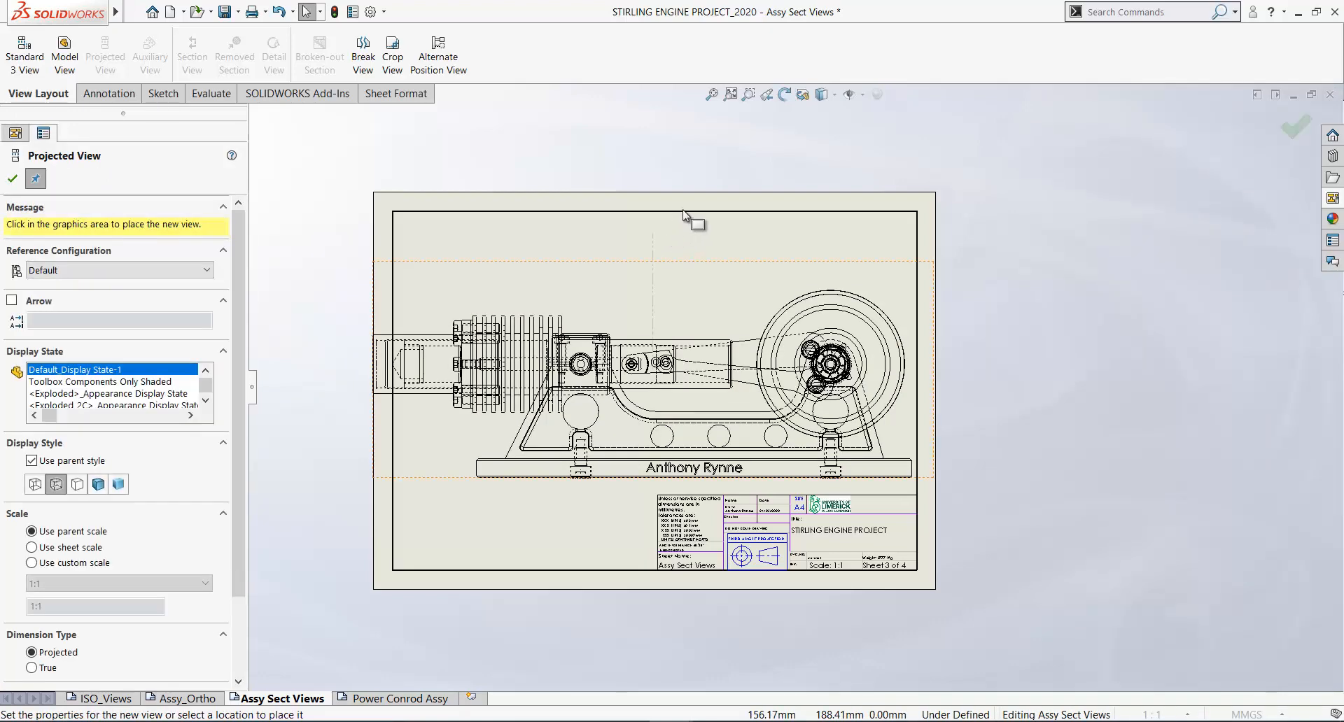
{"action": "left_click", "coordinate": [695, 190]}
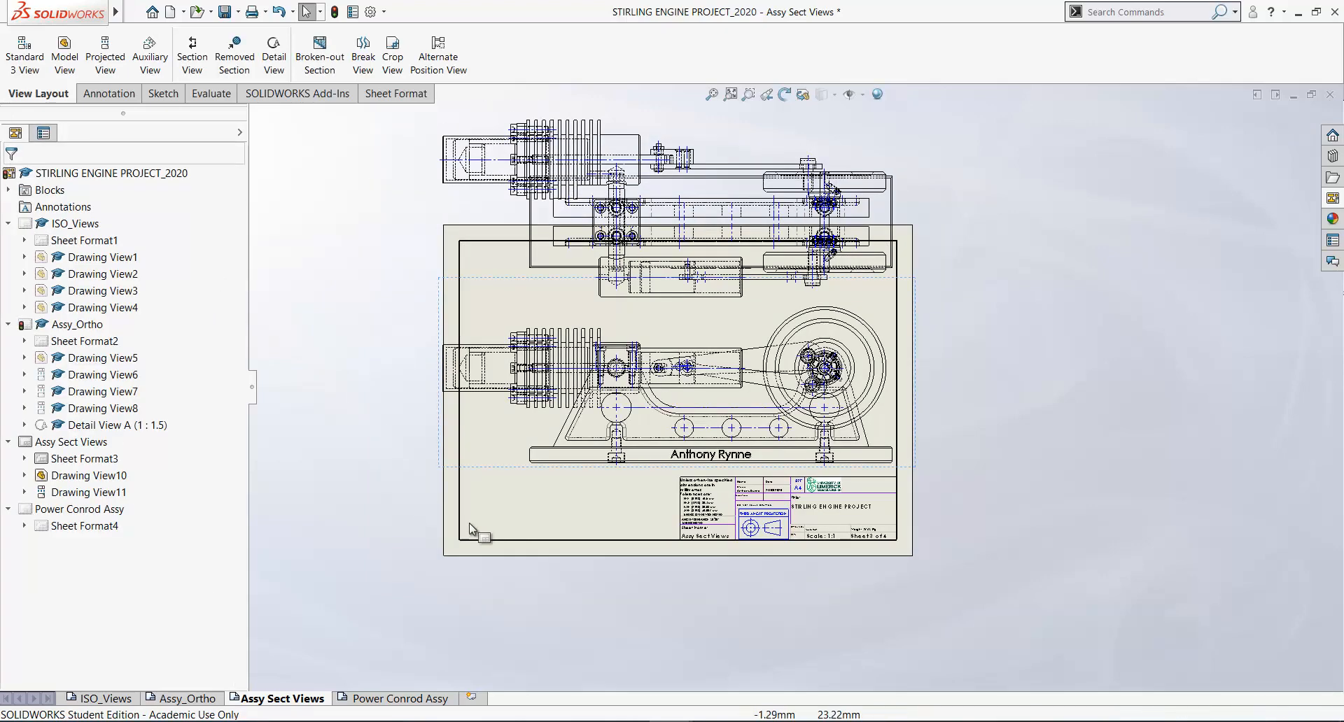
Delete the Right view, and move the remaining projected top view down onto the sheet
{"action": "left_click_drag", "start_coordinate": [492, 472], "coordinate": [502, 471]}
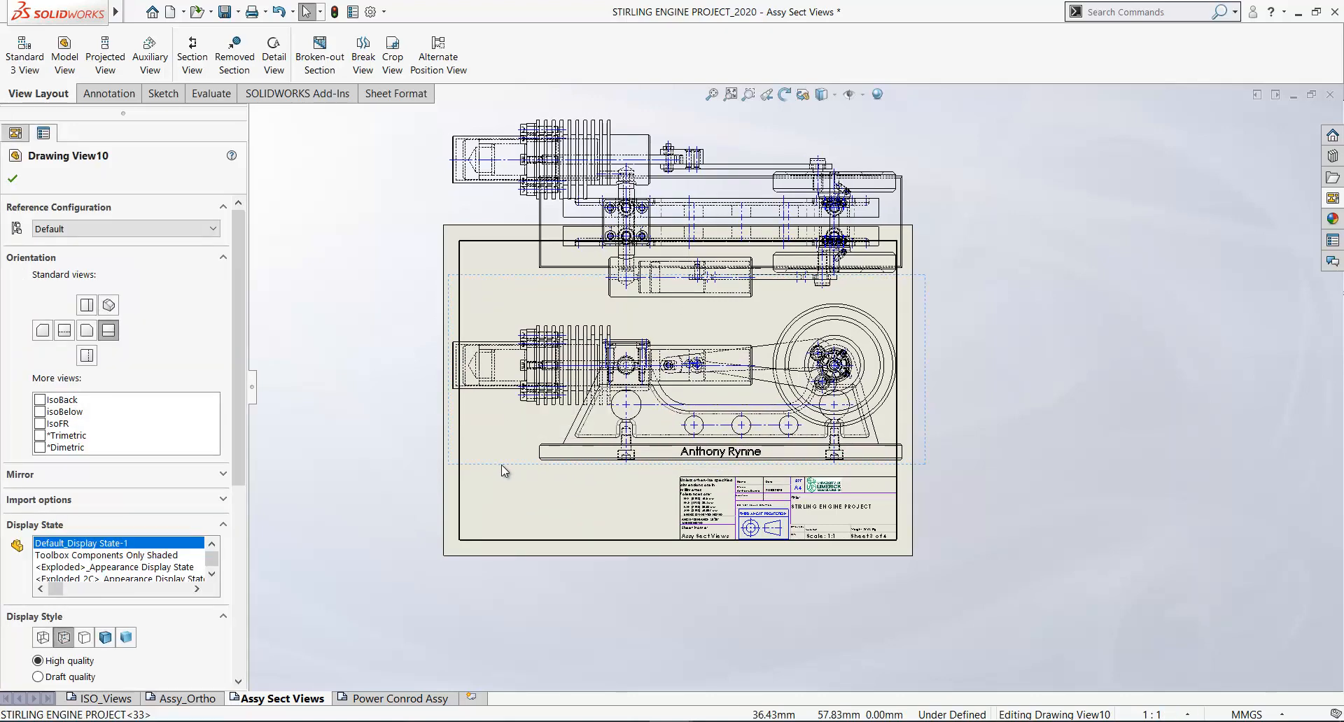
{"action": "key", "text": "Delete"}
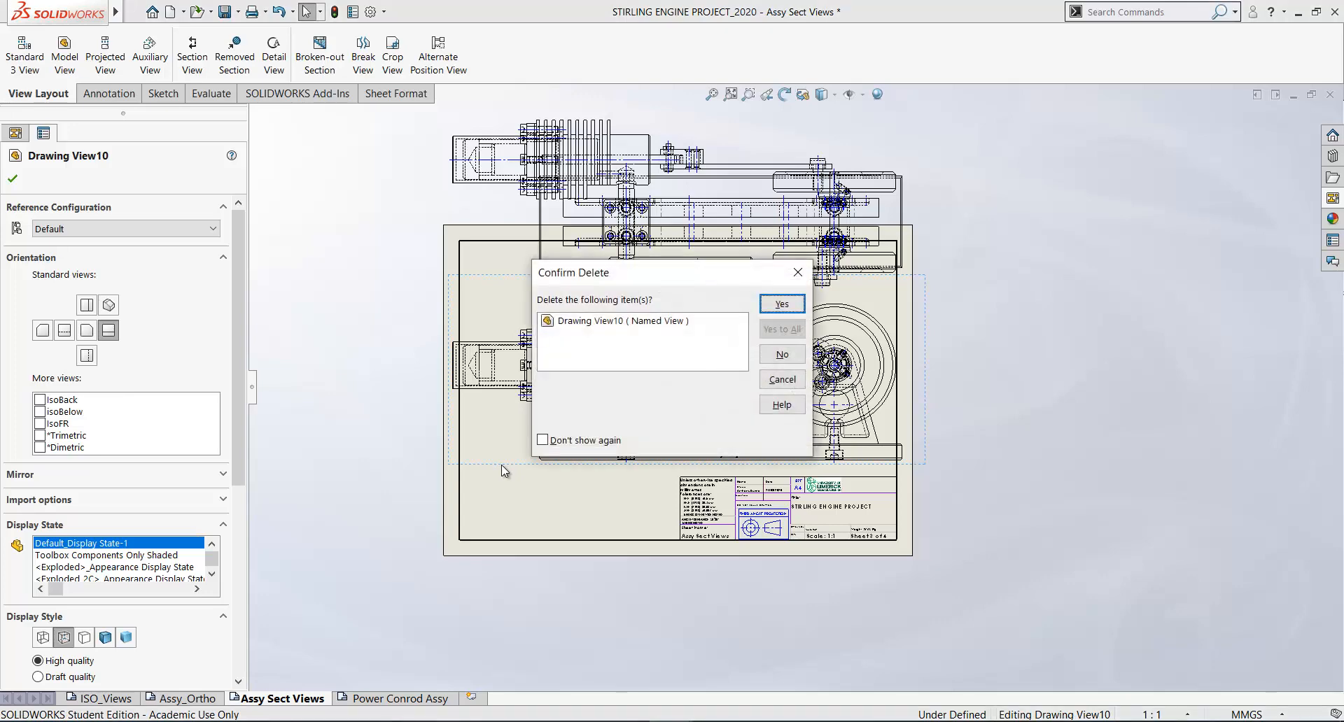
{"action": "left_click", "coordinate": [780, 303]}
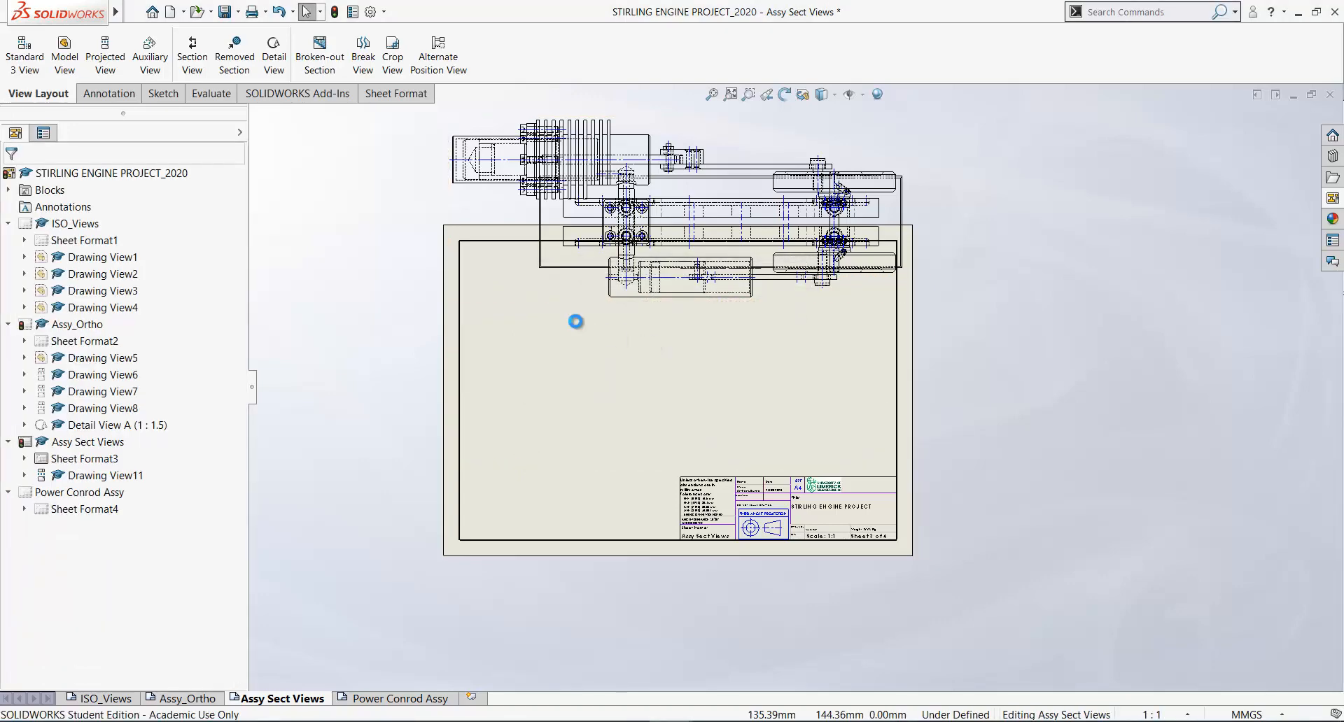
{"action": "left_click_drag", "start_coordinate": [568, 308], "coordinate": [558, 416]}
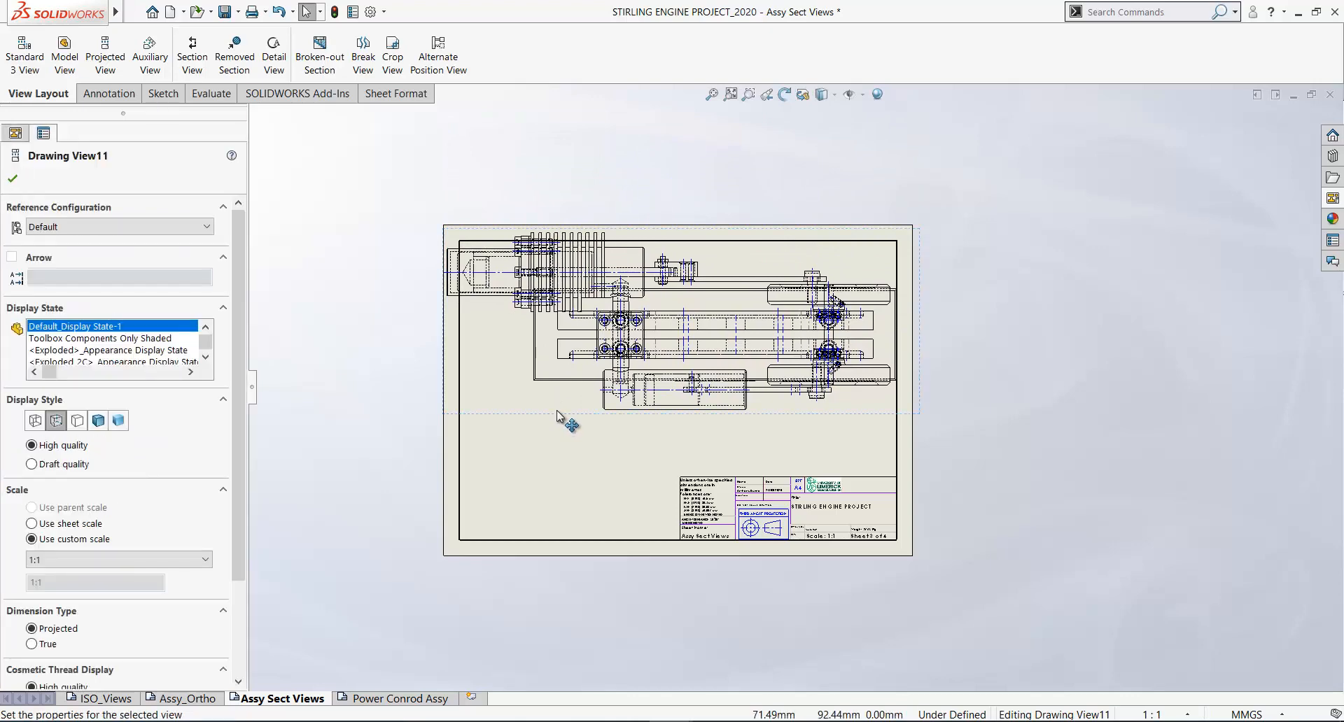
Display the top view as Shaded With Edges and make it use the sheet scale
{"action": "left_click", "coordinate": [98, 421]}
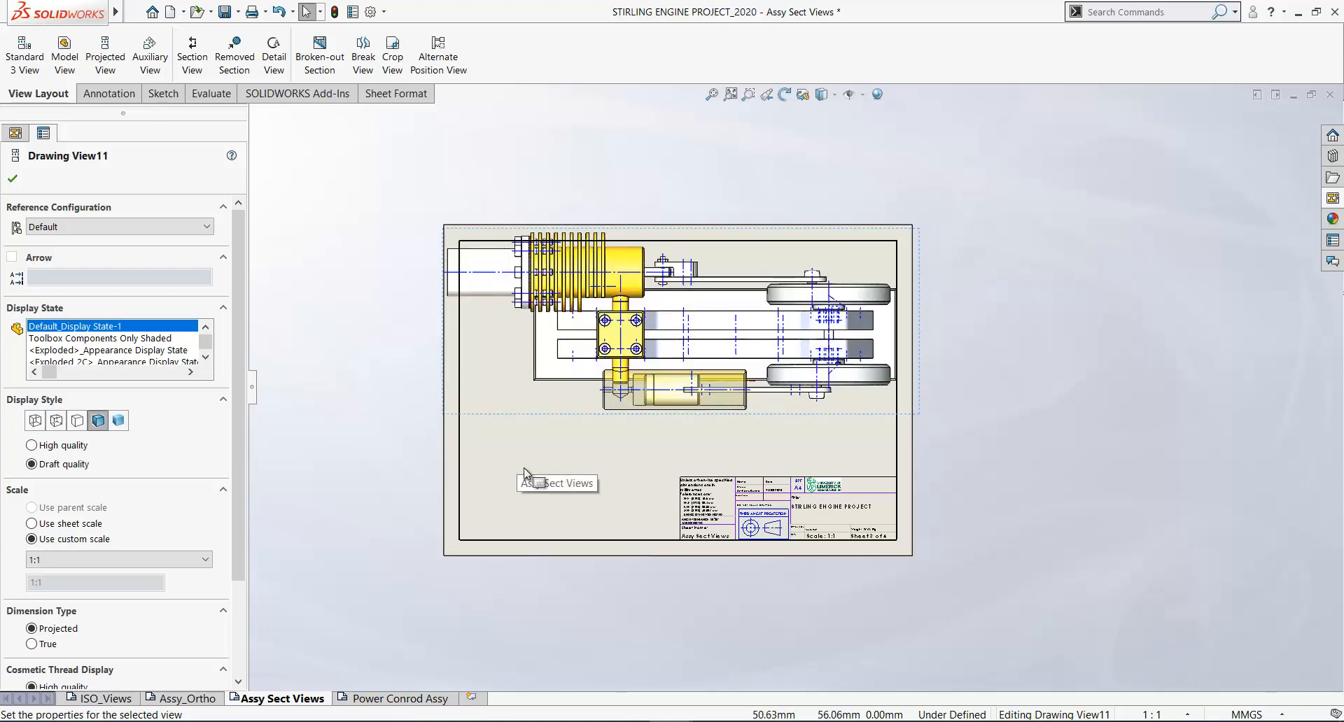
{"action": "left_click", "coordinate": [32, 524]}
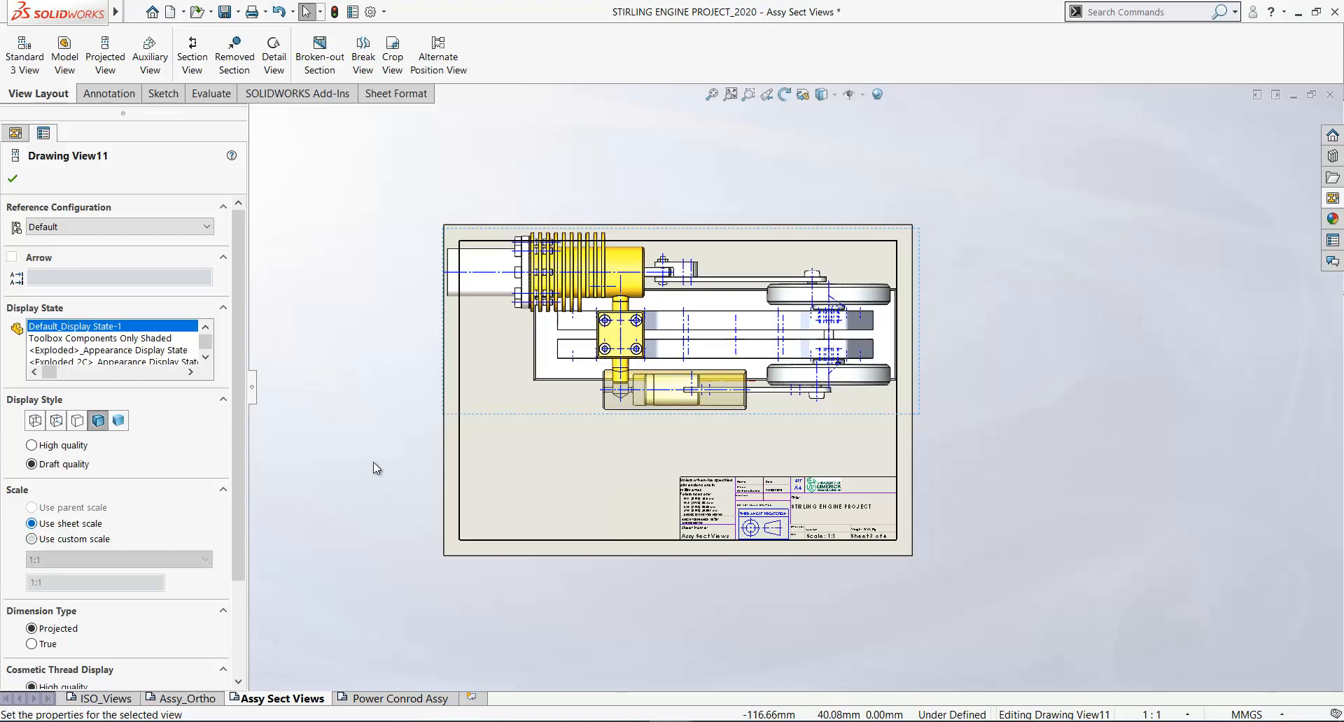
{"action": "left_click", "coordinate": [13, 178]}
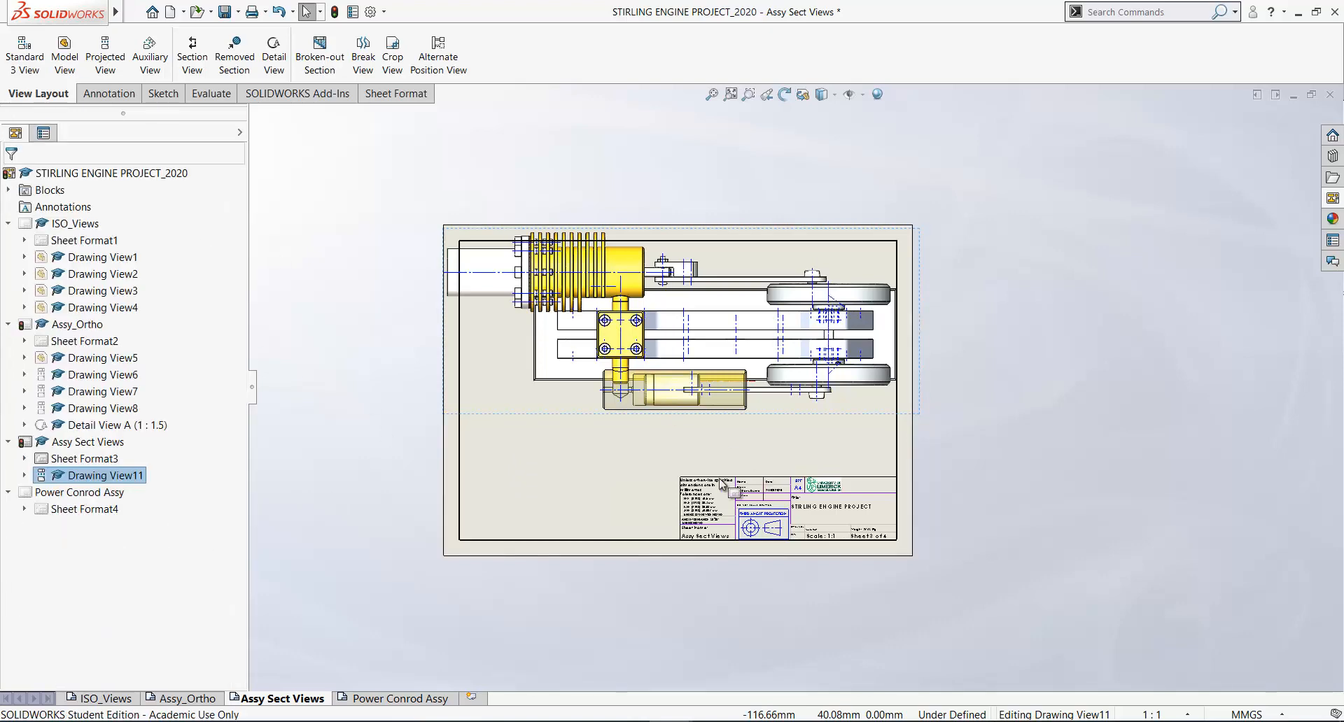
Set the Assy Sect Views sheet scale to 1:2, and move the top view down to just above the title block
{"action": "right_click", "coordinate": [544, 456]}
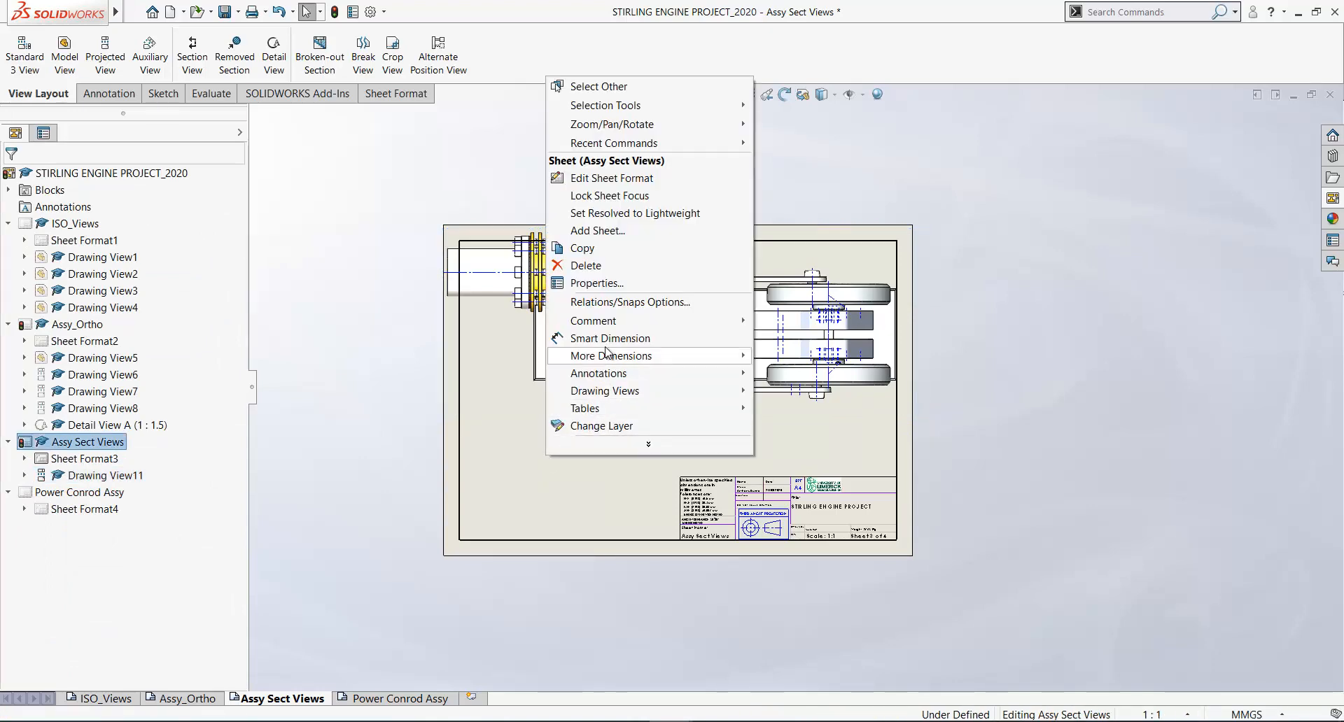
{"action": "left_click", "coordinate": [588, 283]}
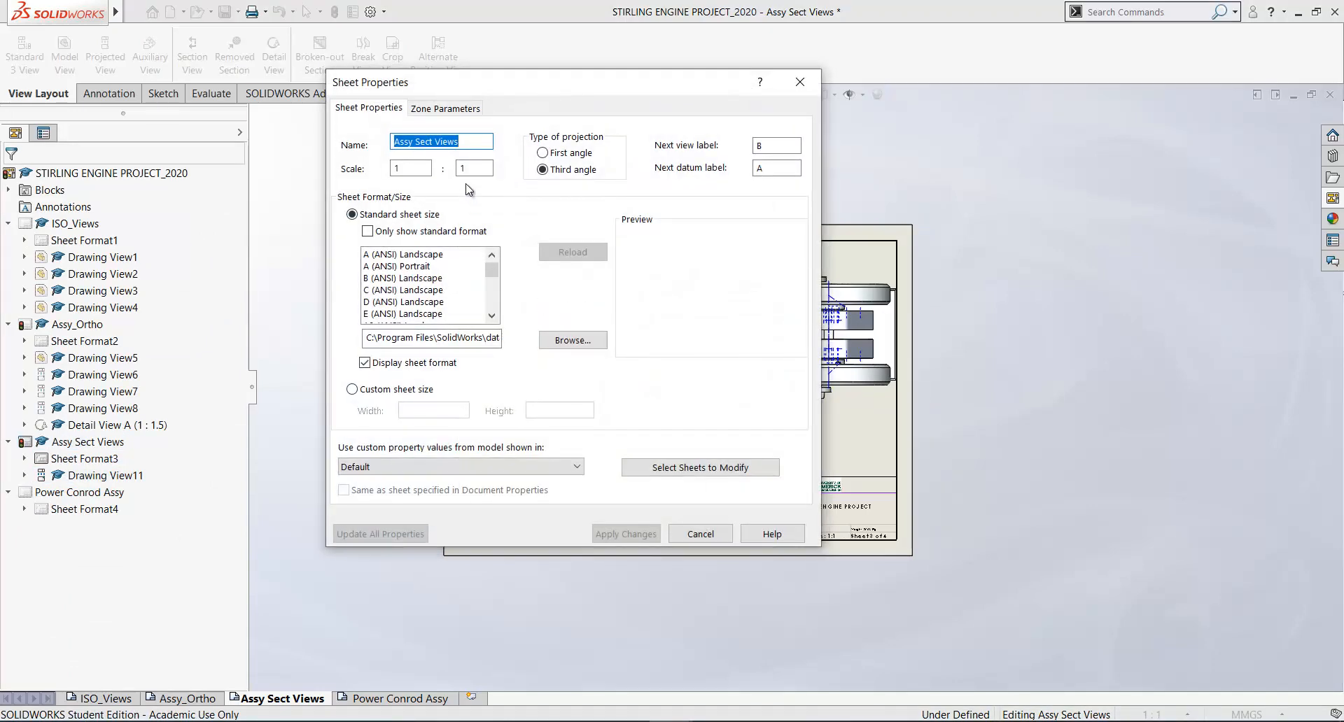
{"action": "double_click", "coordinate": [463, 169]}
{"action": "type", "text": "2"}
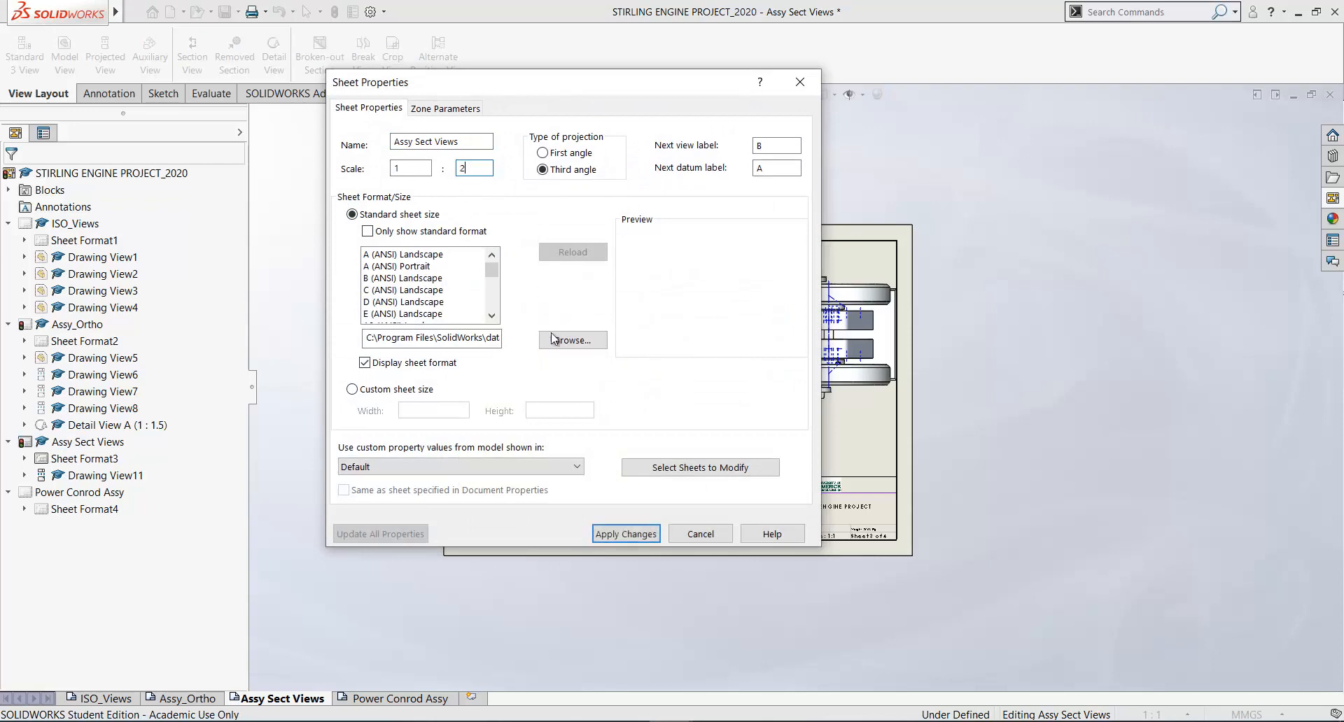
{"action": "left_click", "coordinate": [607, 533]}
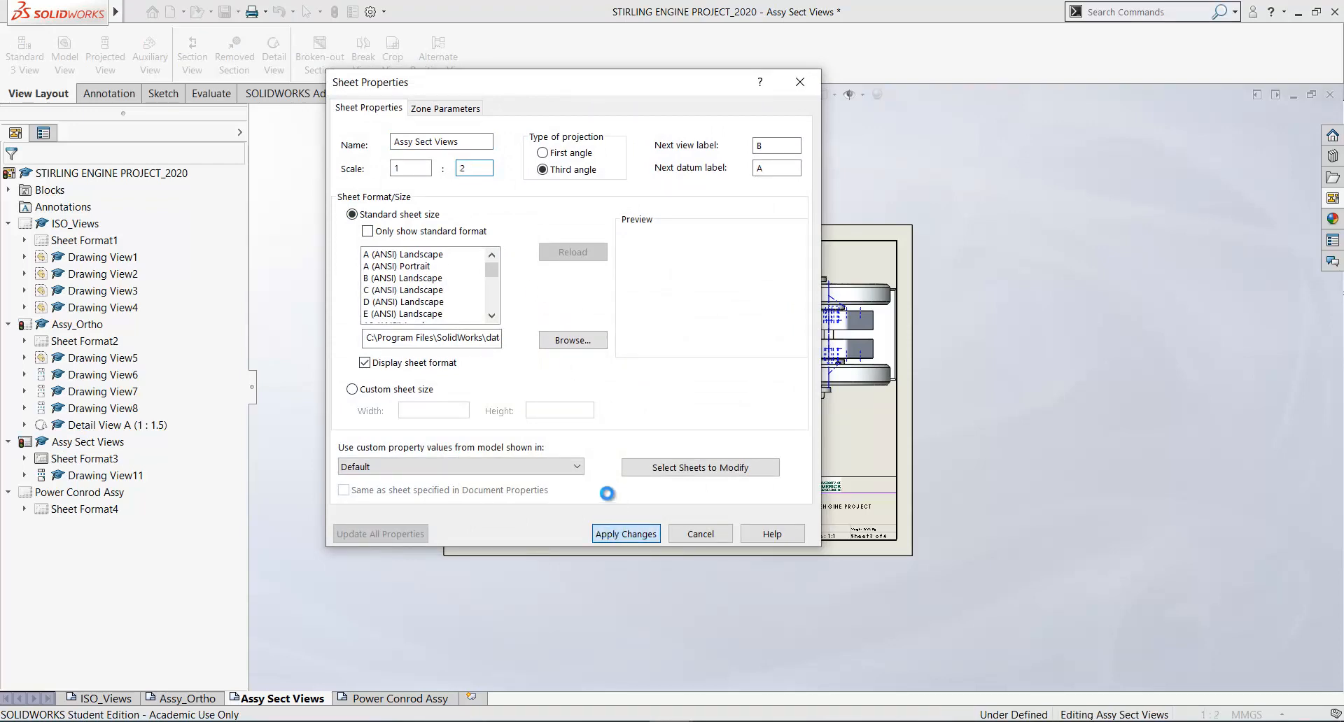
{"action": "left_click_drag", "start_coordinate": [631, 370], "coordinate": [621, 442]}
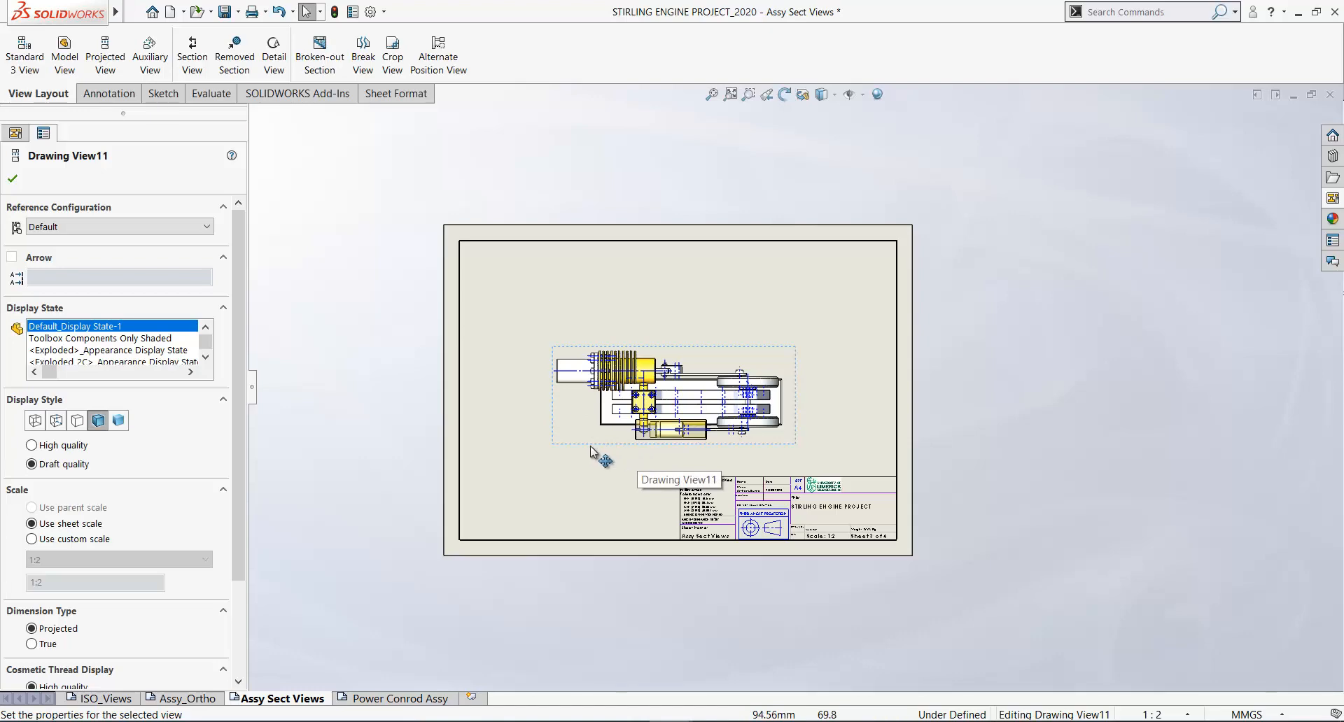
Define a horizontal section cutting line along the finned cylinder's axis on the top view, without offsets
{"action": "scroll", "coordinate": [589, 427], "scroll_direction": "down", "scroll_amount": 2}
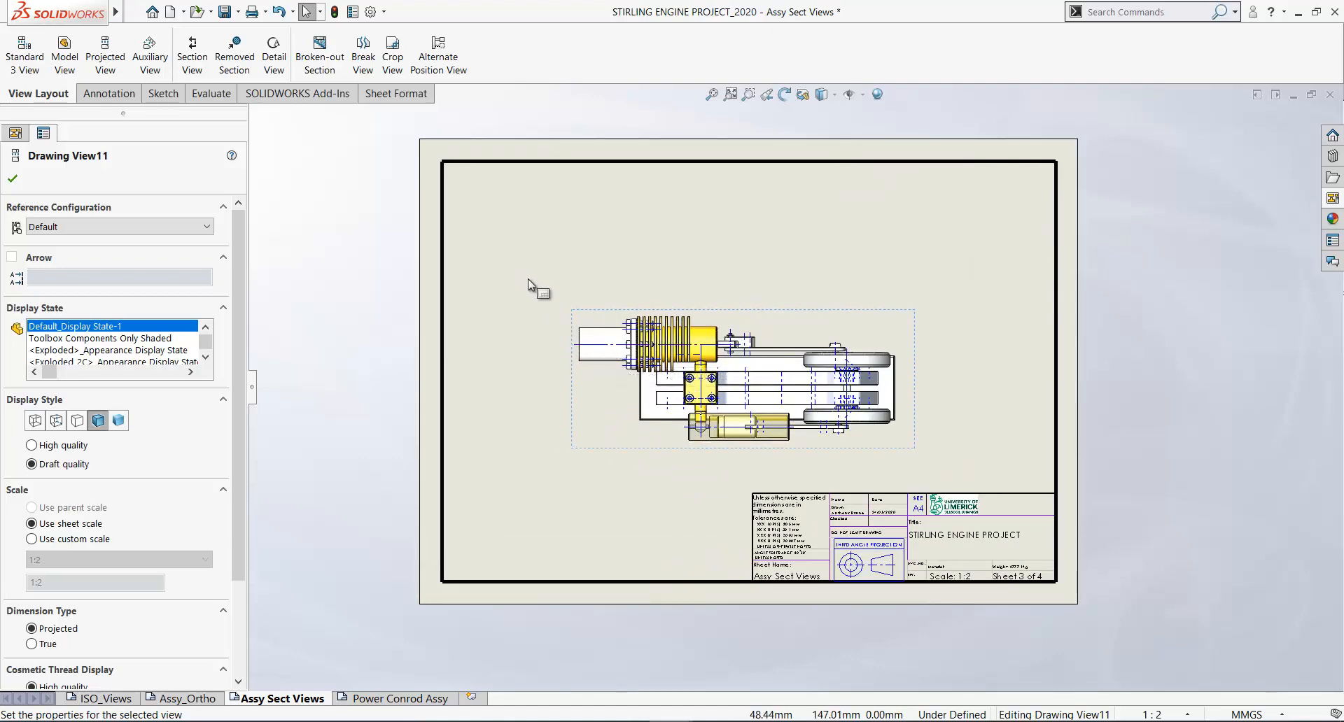
{"action": "left_click", "coordinate": [198, 58]}
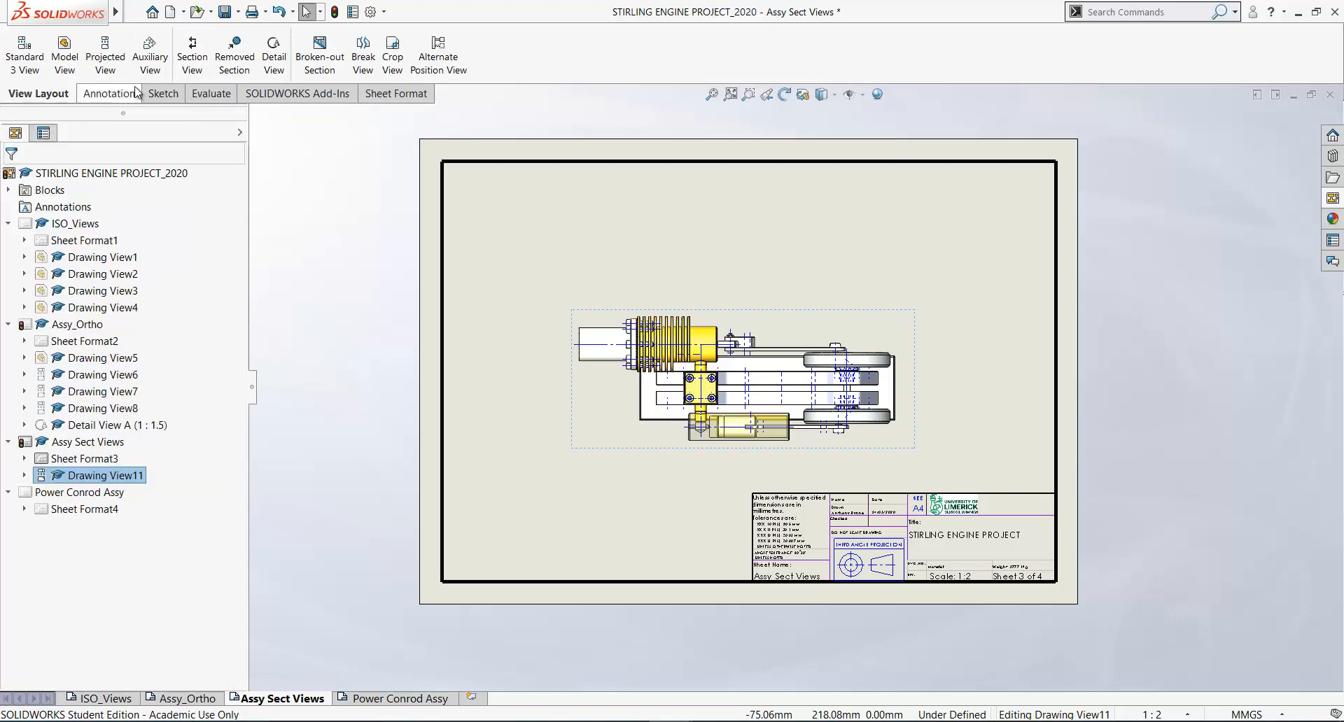
{"action": "left_click", "coordinate": [200, 65]}
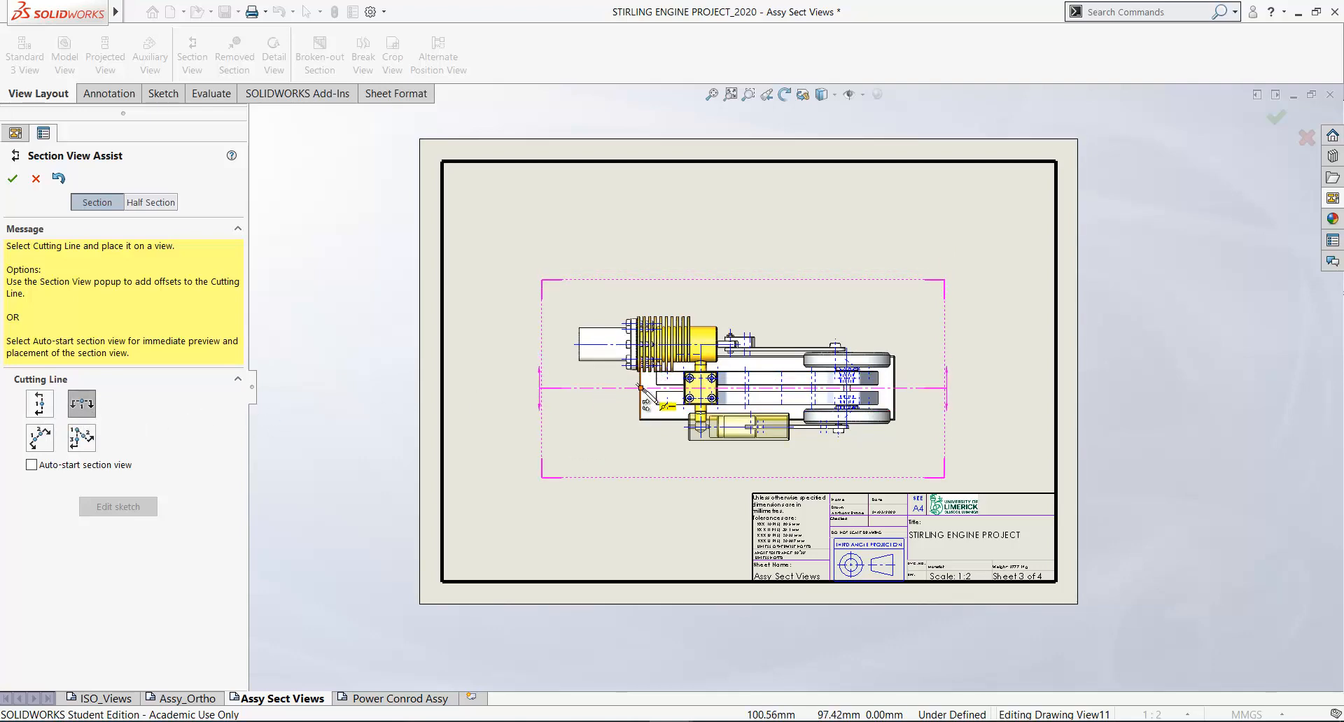
{"action": "scroll", "coordinate": [643, 392], "scroll_direction": "down", "scroll_amount": 2}
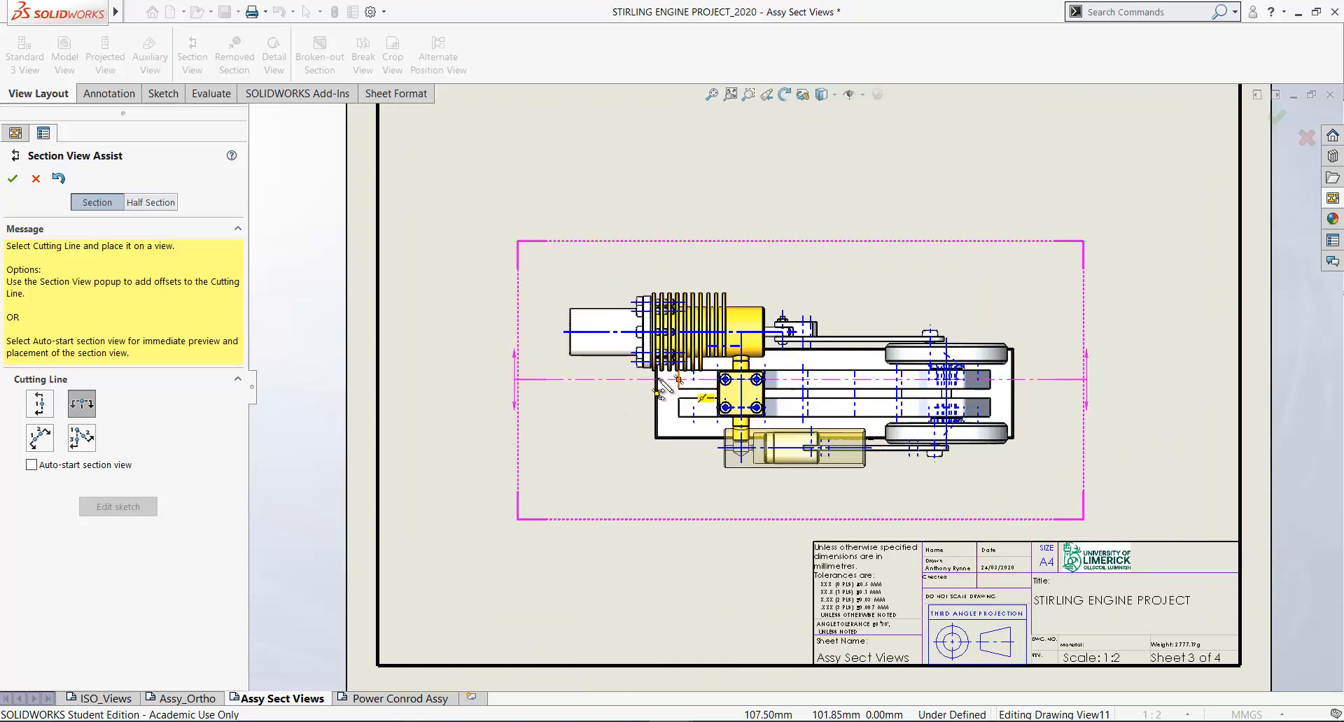
{"action": "left_click", "coordinate": [628, 333]}
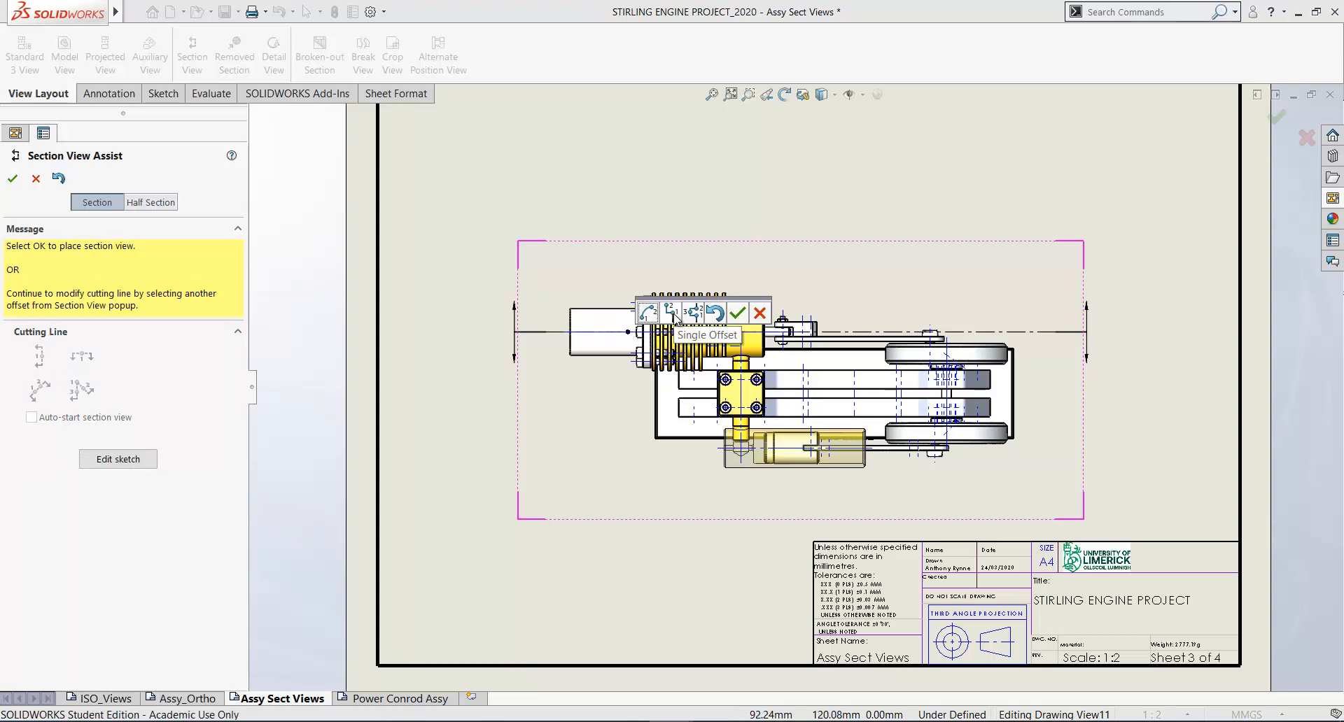
{"action": "left_click", "coordinate": [739, 315]}
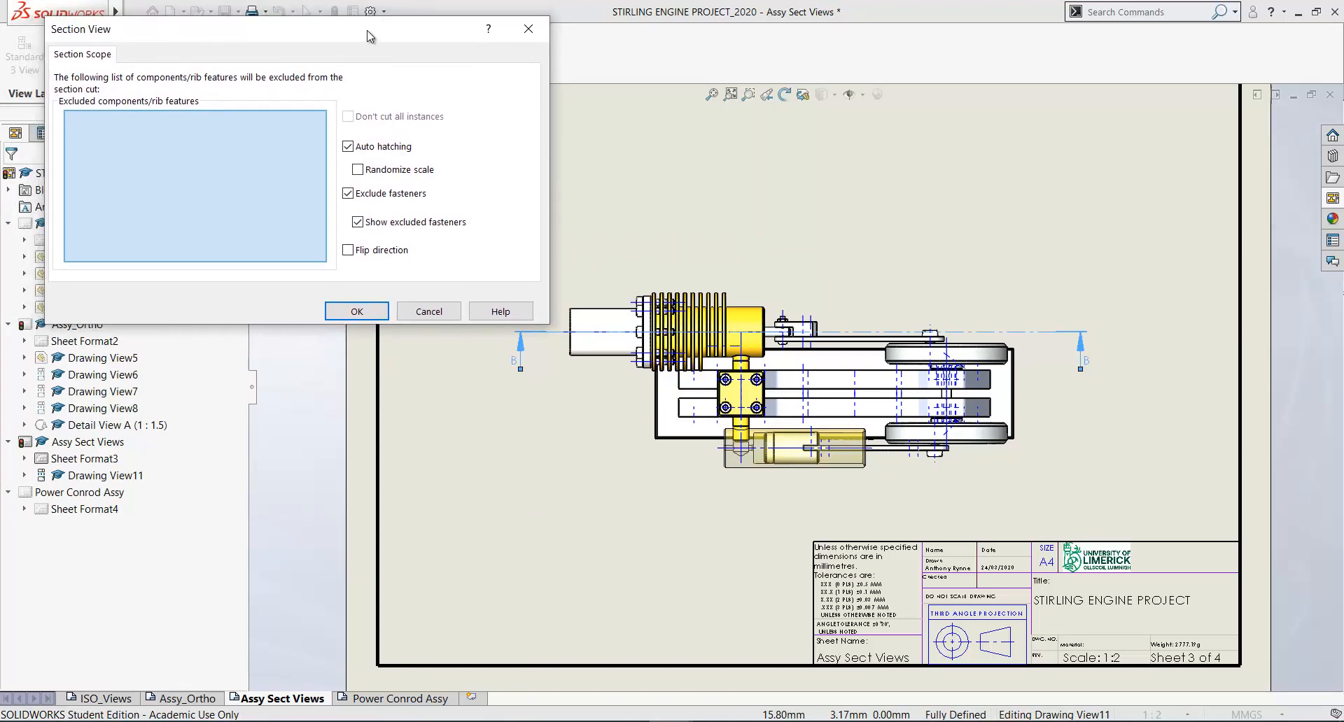
Accept the section scope with auto hatching and excluded fasteners, place the section above the top view, and flip its cutting direction
{"action": "left_click_drag", "start_coordinate": [151, 32], "coordinate": [143, 36]}
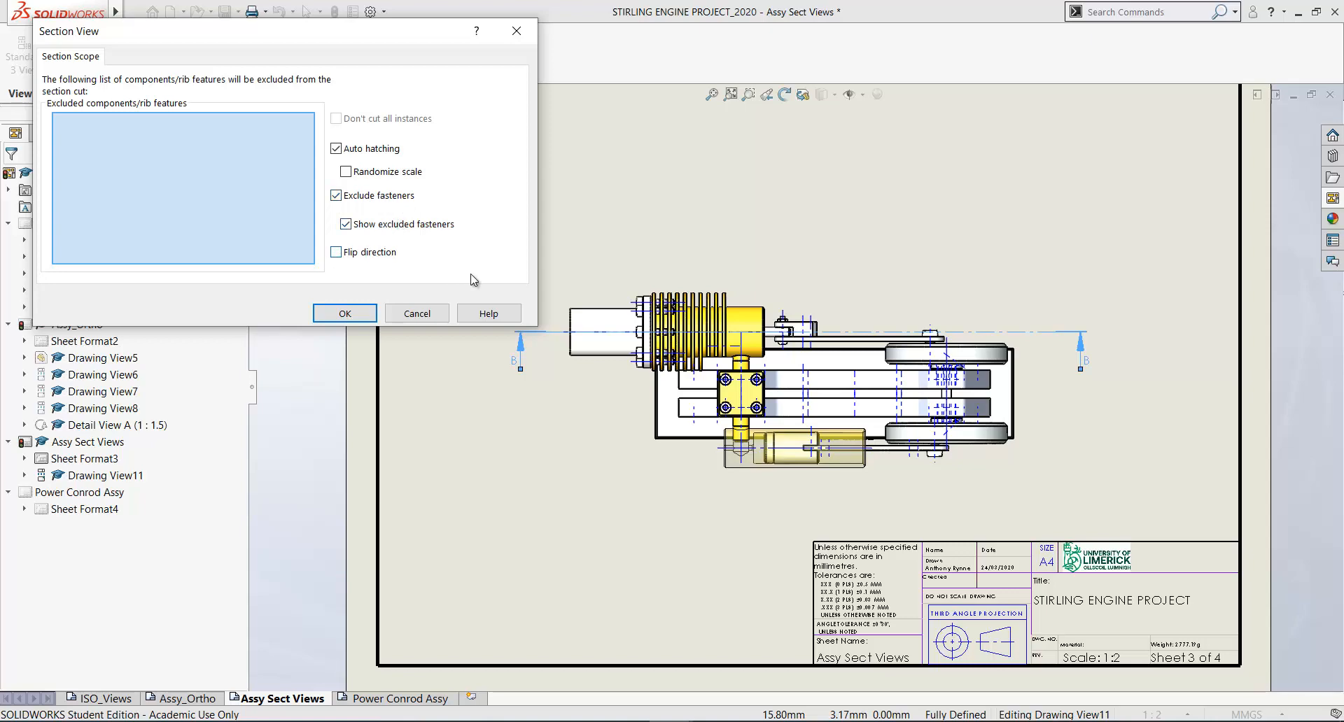
{"action": "scroll", "coordinate": [716, 270], "scroll_direction": "up", "scroll_amount": 3}
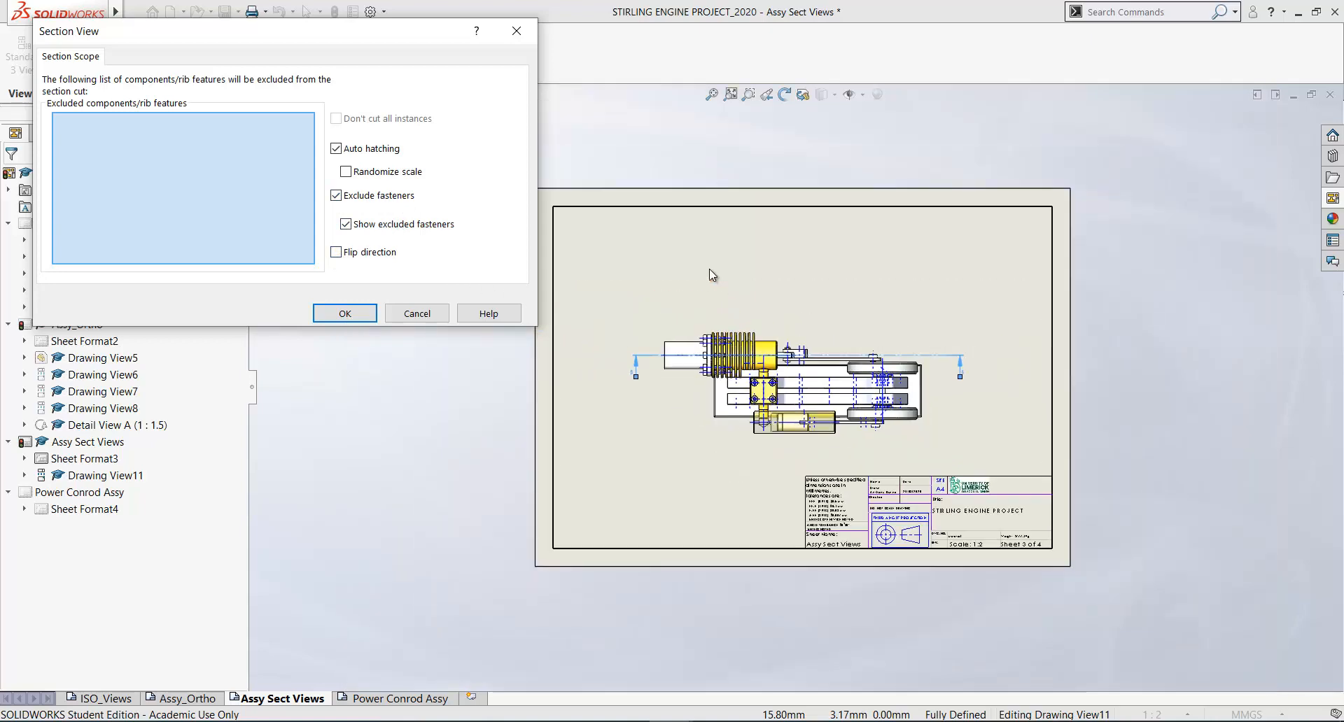
{"action": "left_click", "coordinate": [344, 313]}
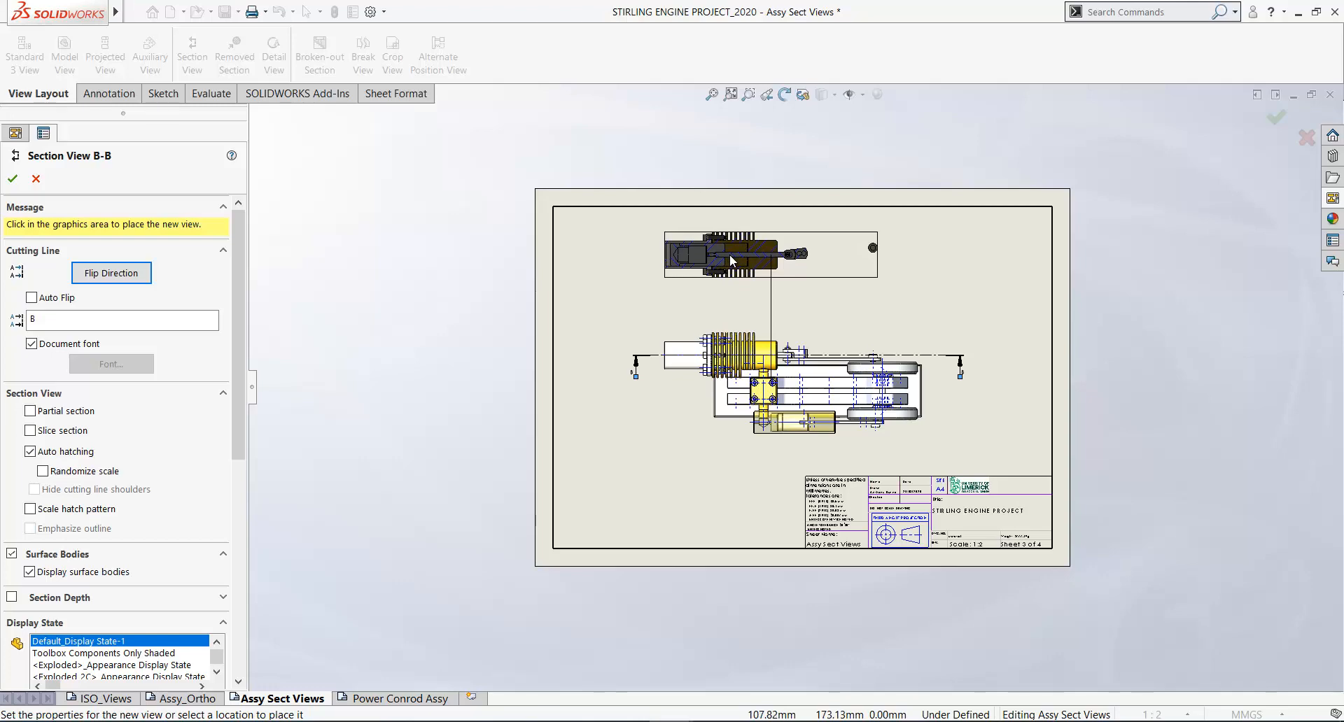
{"action": "left_click", "coordinate": [729, 254]}
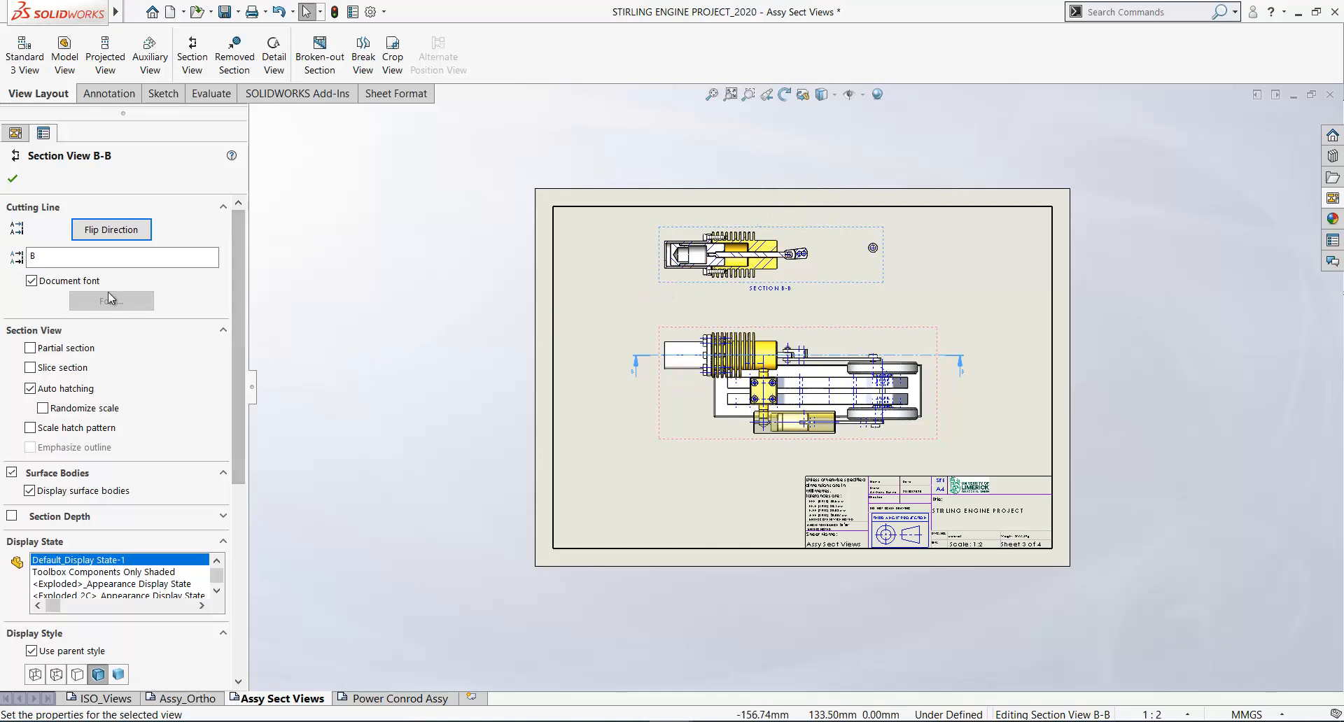
{"action": "left_click", "coordinate": [106, 235]}
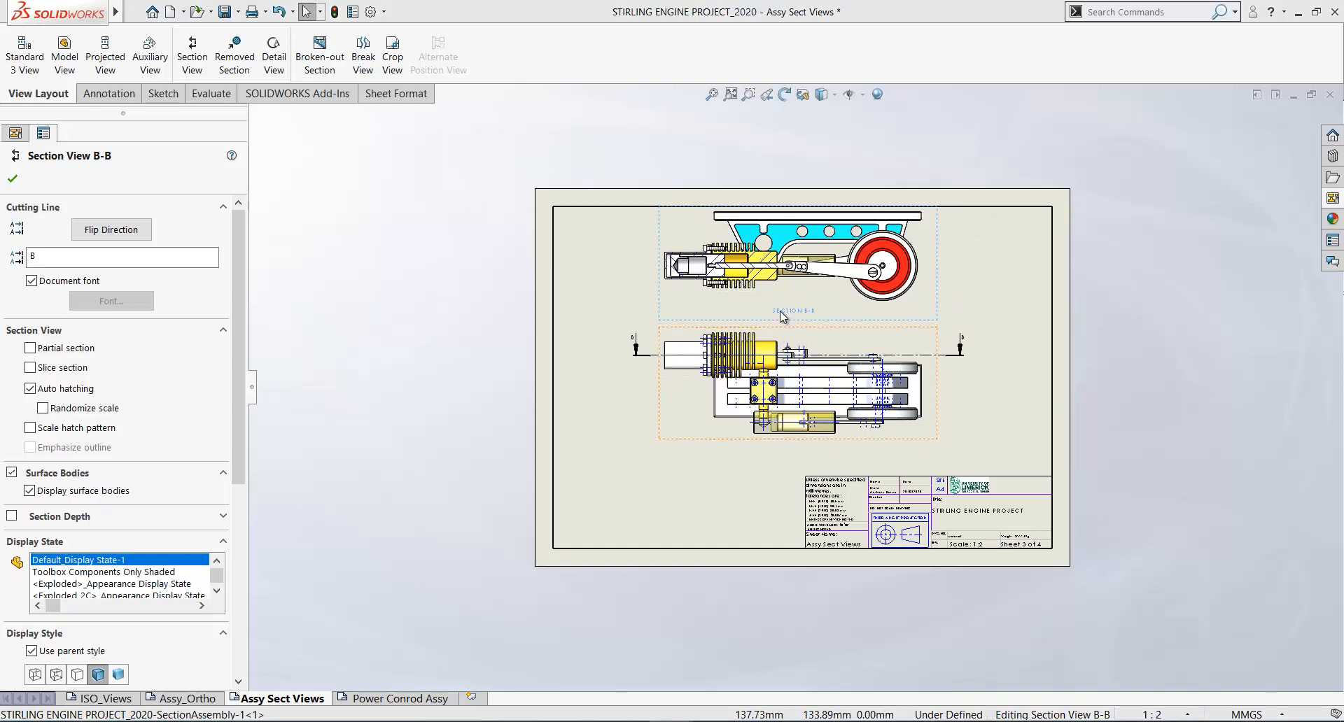
Examine the hatching, fasteners and piston details of the finned cylinder in section B-B
{"action": "left_click", "coordinate": [781, 312]}
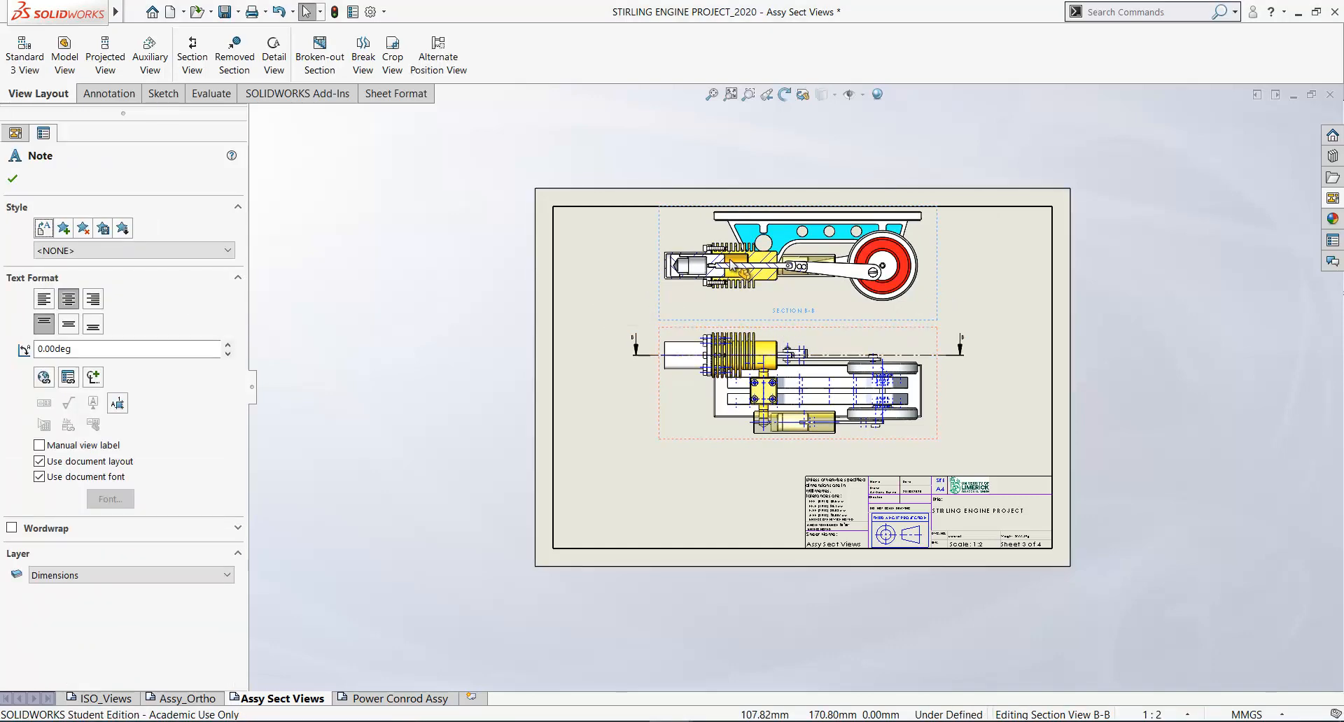
{"action": "scroll", "coordinate": [732, 264], "scroll_direction": "down", "scroll_amount": 5}
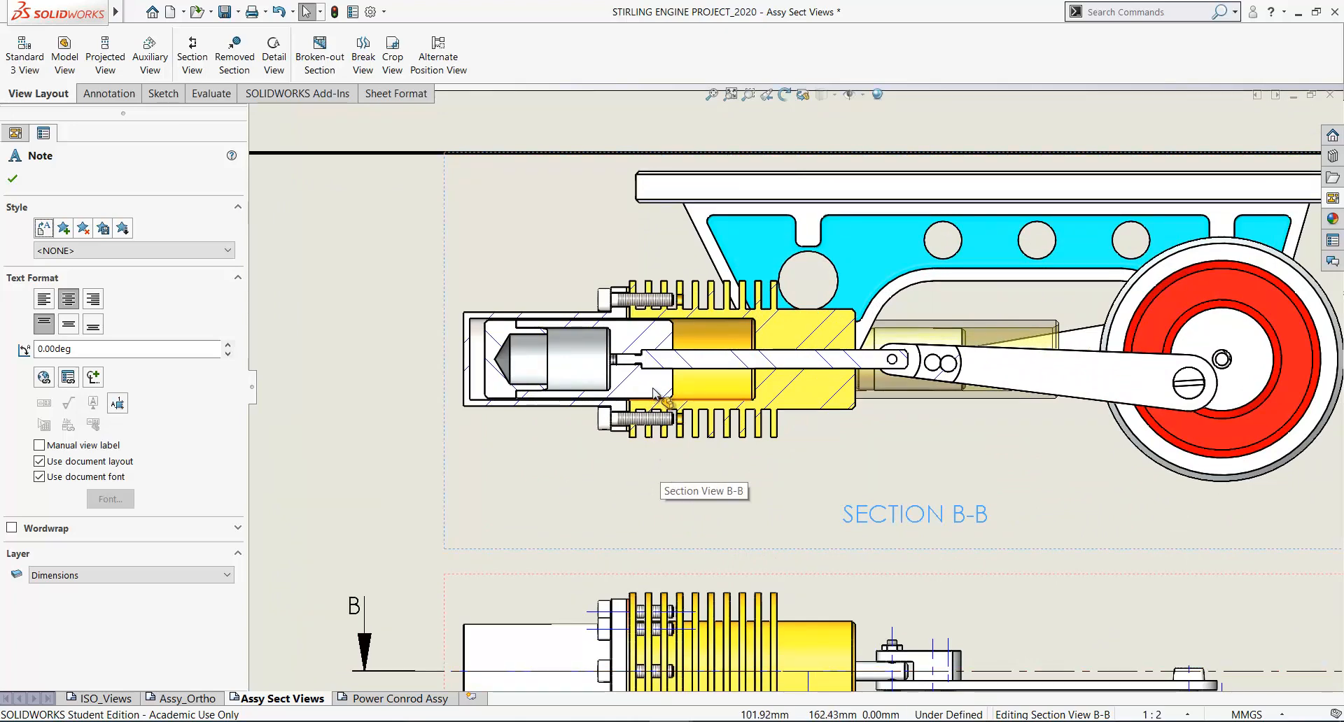
{"action": "scroll", "coordinate": [654, 393], "scroll_direction": "down", "scroll_amount": 4}
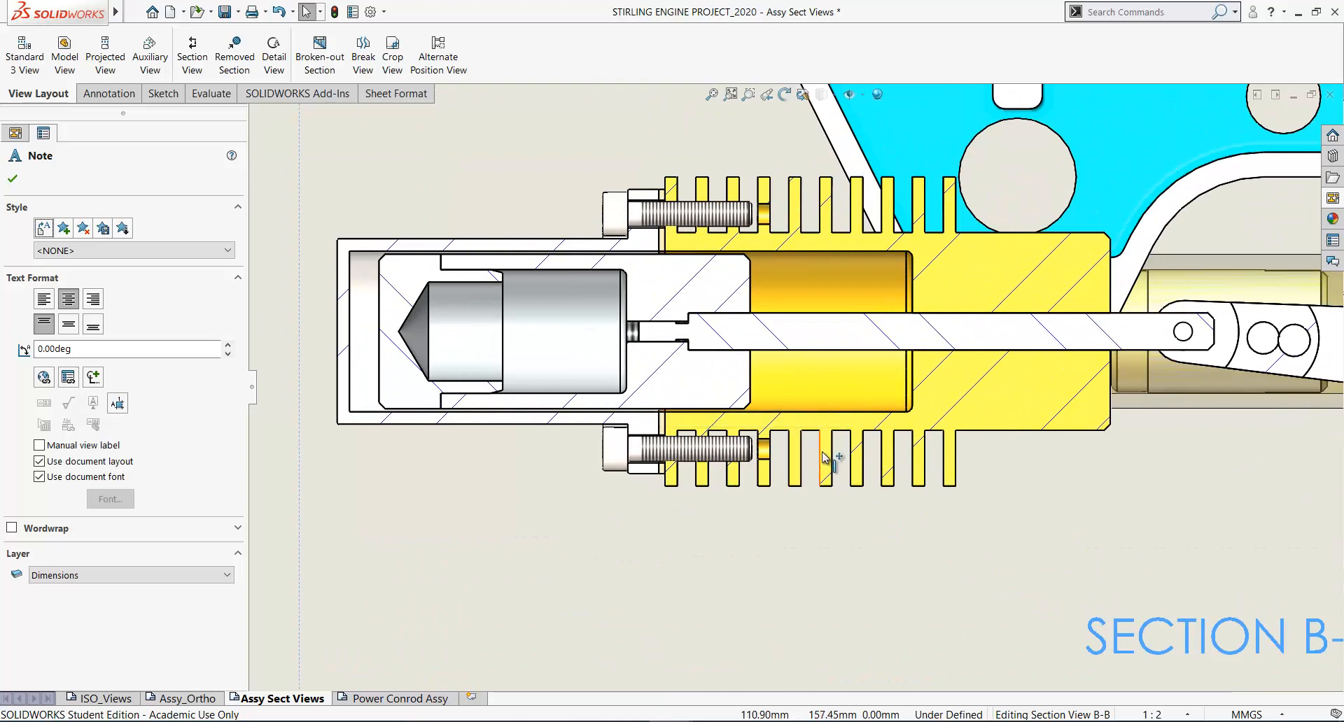
{"action": "scroll", "coordinate": [826, 459], "scroll_direction": "up", "scroll_amount": 4}
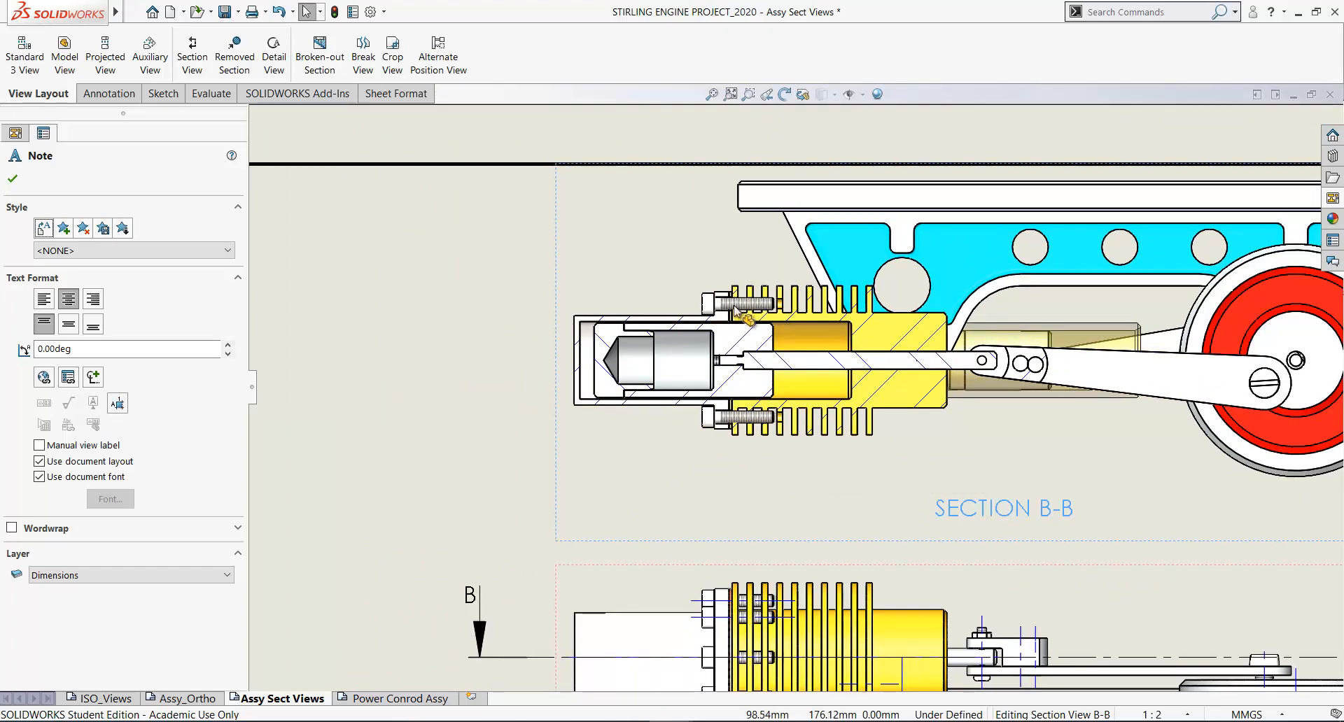
{"action": "scroll", "coordinate": [735, 308], "scroll_direction": "down", "scroll_amount": 1}
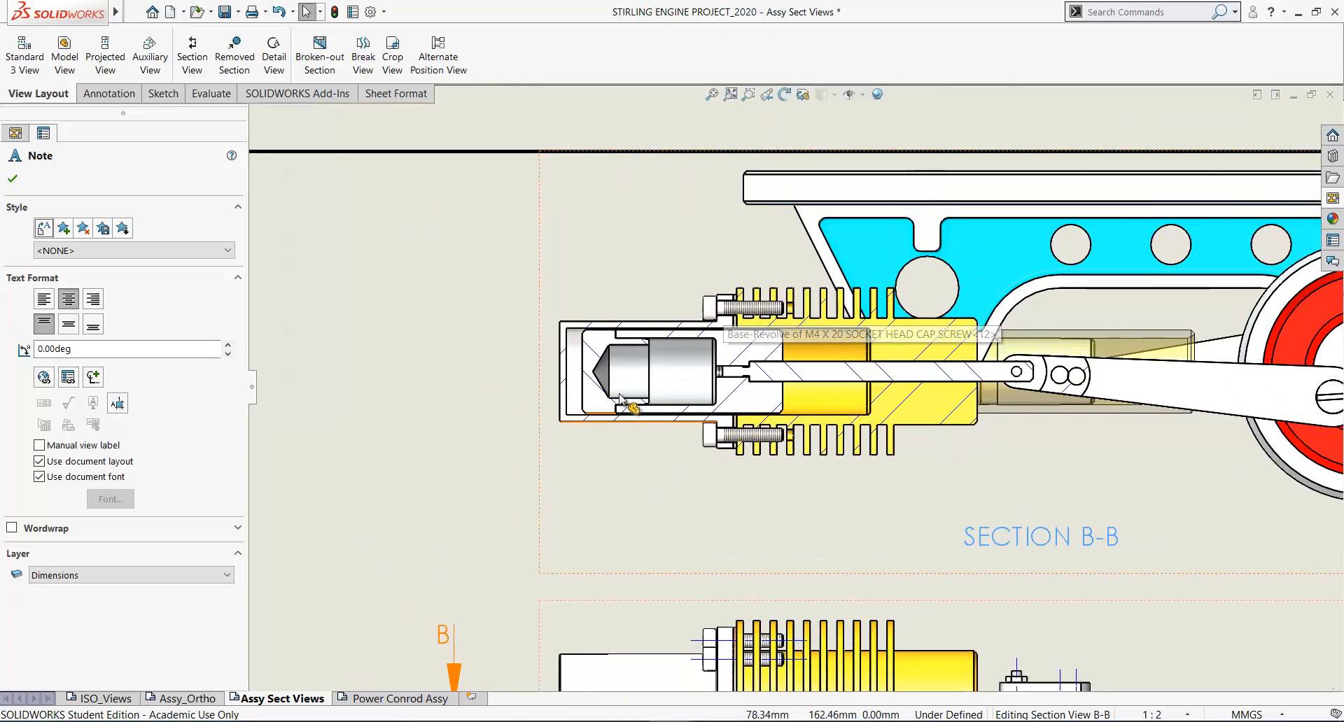
{"action": "scroll", "coordinate": [948, 382], "scroll_direction": "up", "scroll_amount": 2}
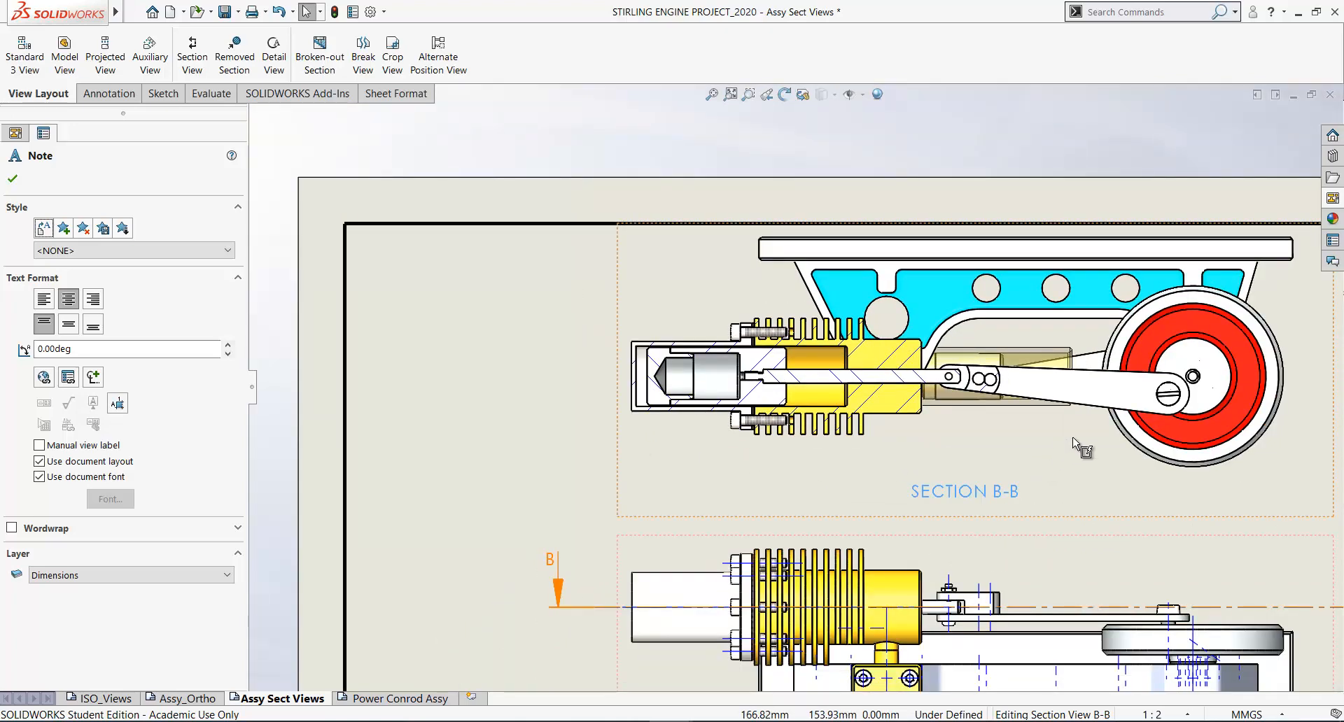
{"action": "scroll", "coordinate": [1073, 444], "scroll_direction": "up", "scroll_amount": 3}
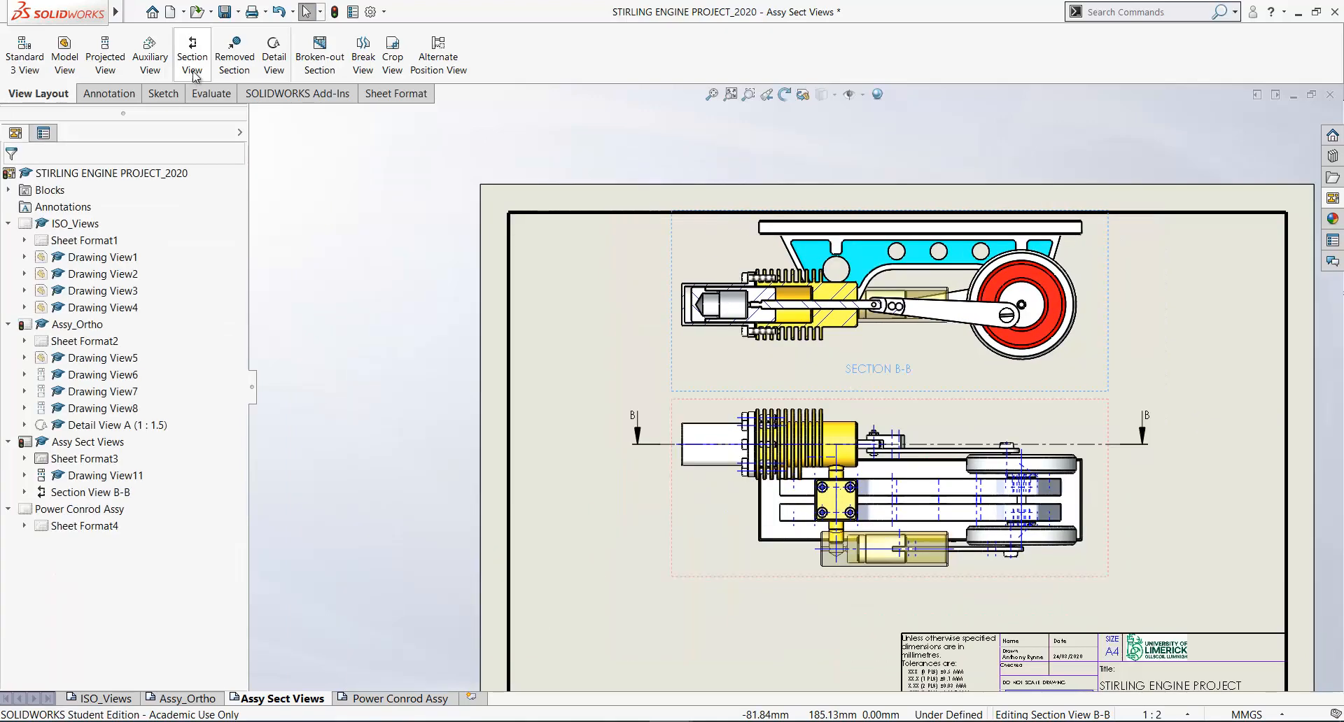
Define a vertical section cutting line through the centre of the four-bolt yellow block on the top view
{"action": "left_click", "coordinate": [193, 73]}
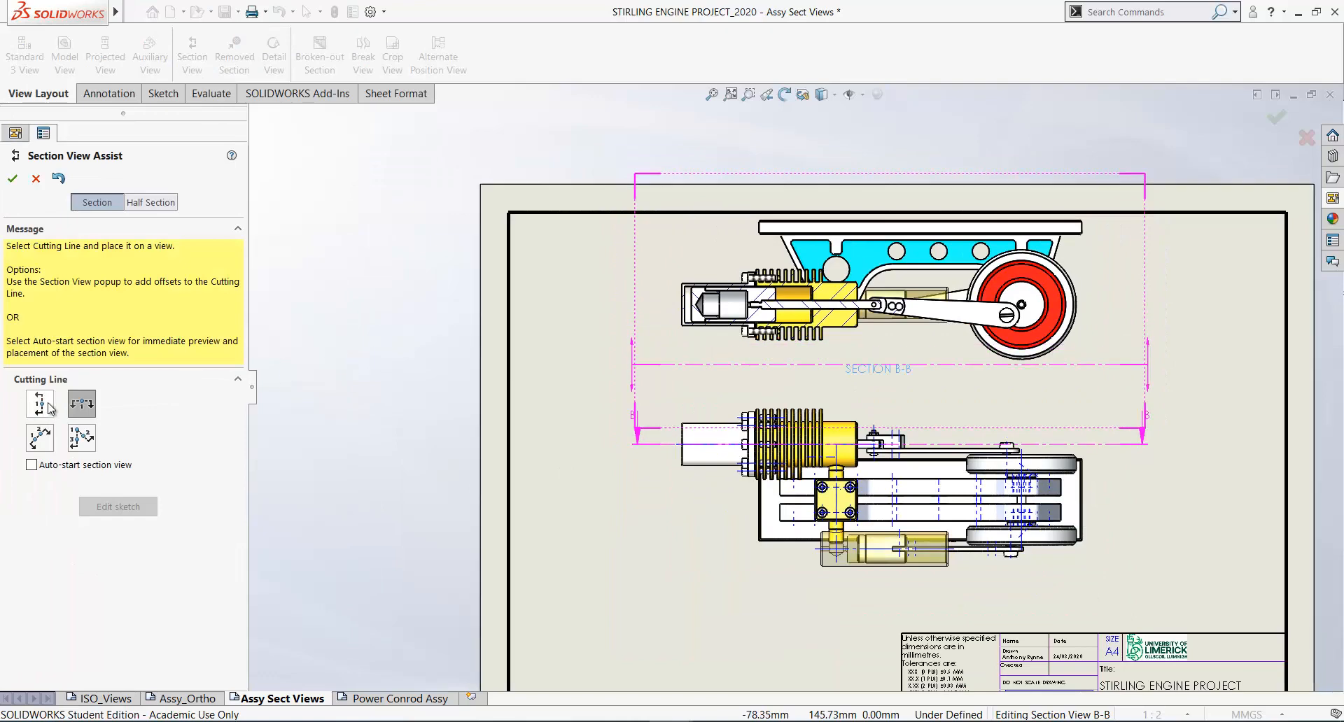
{"action": "left_click", "coordinate": [40, 404]}
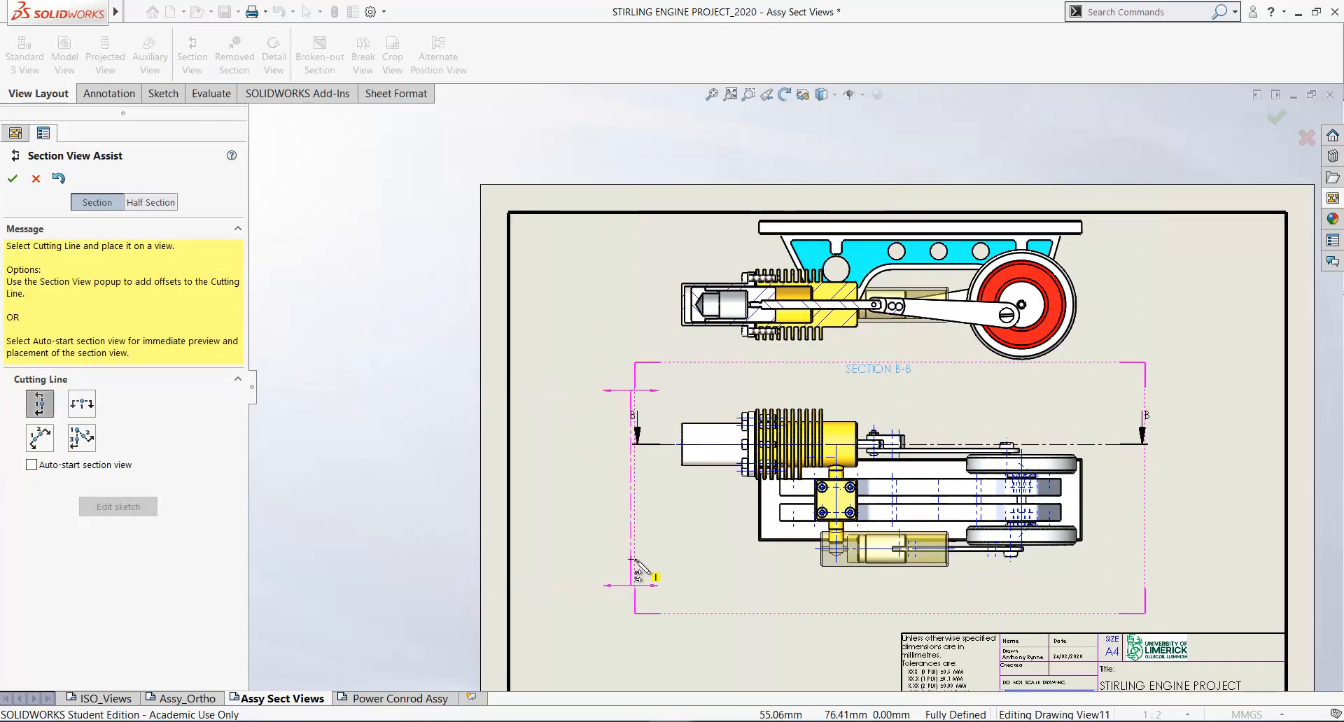
{"action": "scroll", "coordinate": [847, 522], "scroll_direction": "down", "scroll_amount": 2}
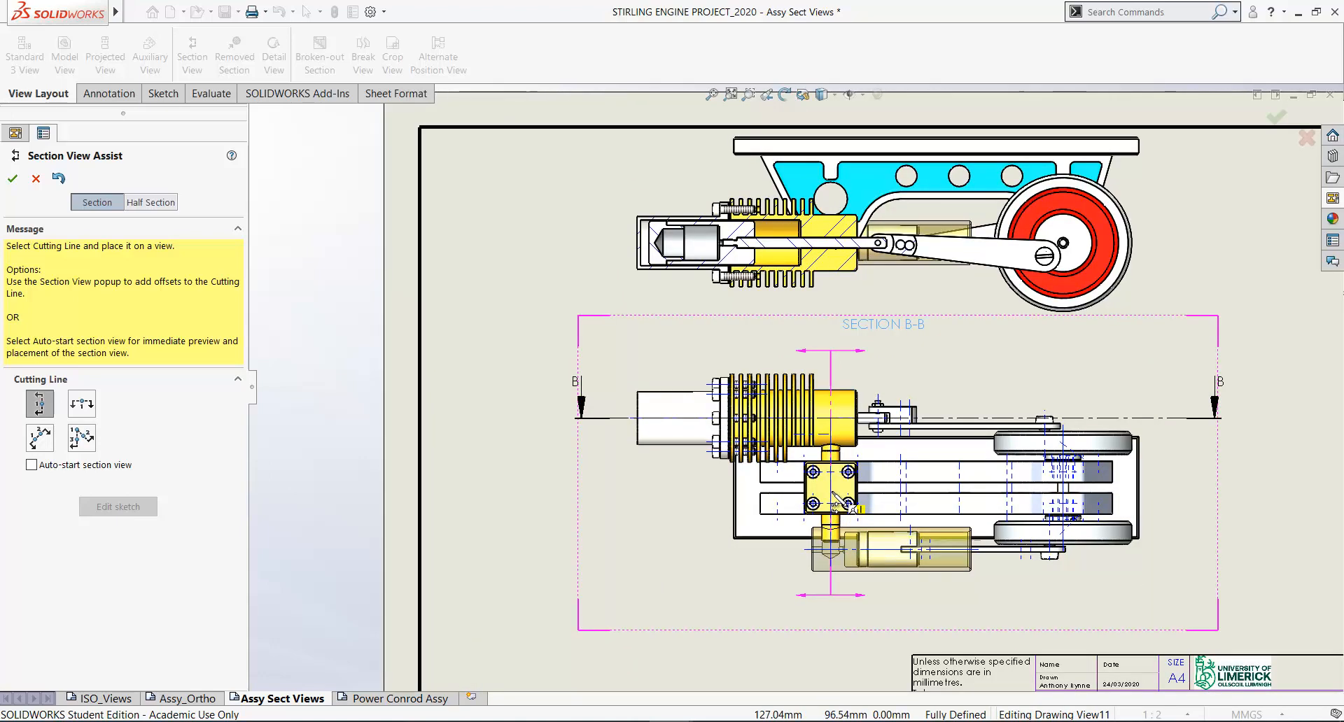
{"action": "left_click", "coordinate": [832, 494]}
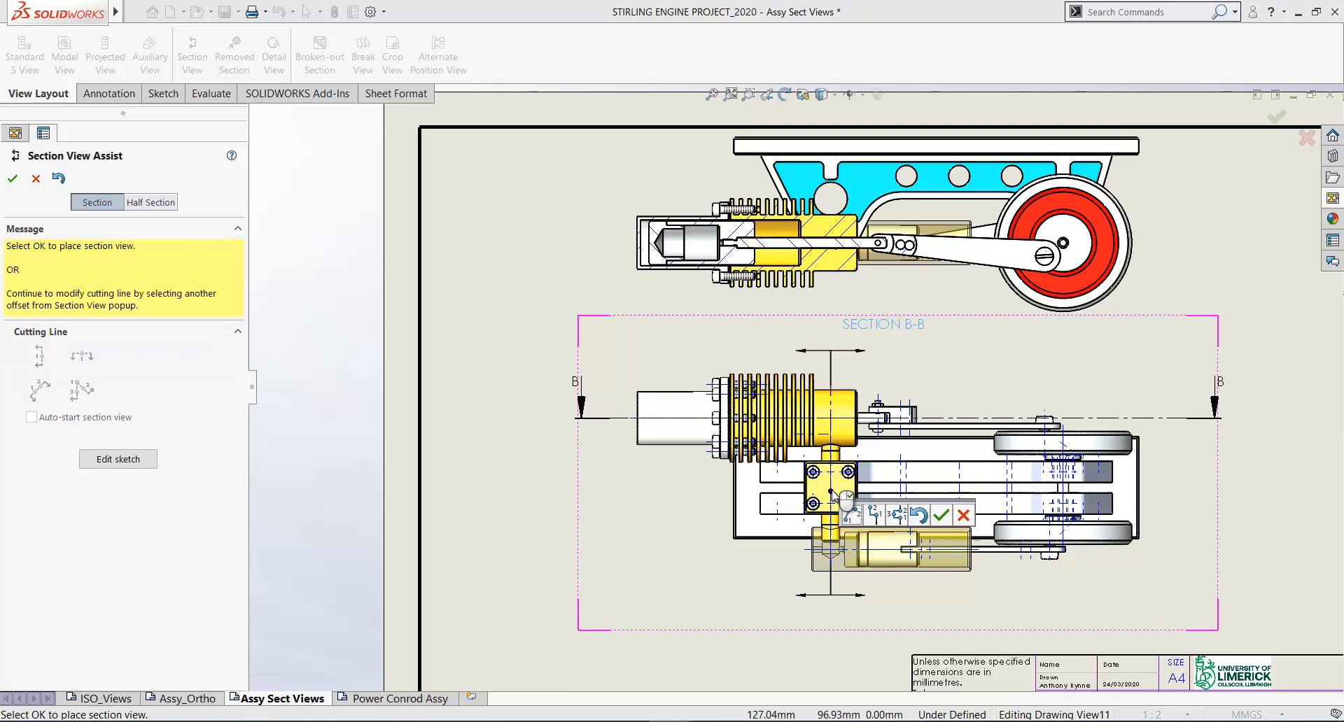
{"action": "left_click", "coordinate": [941, 517]}
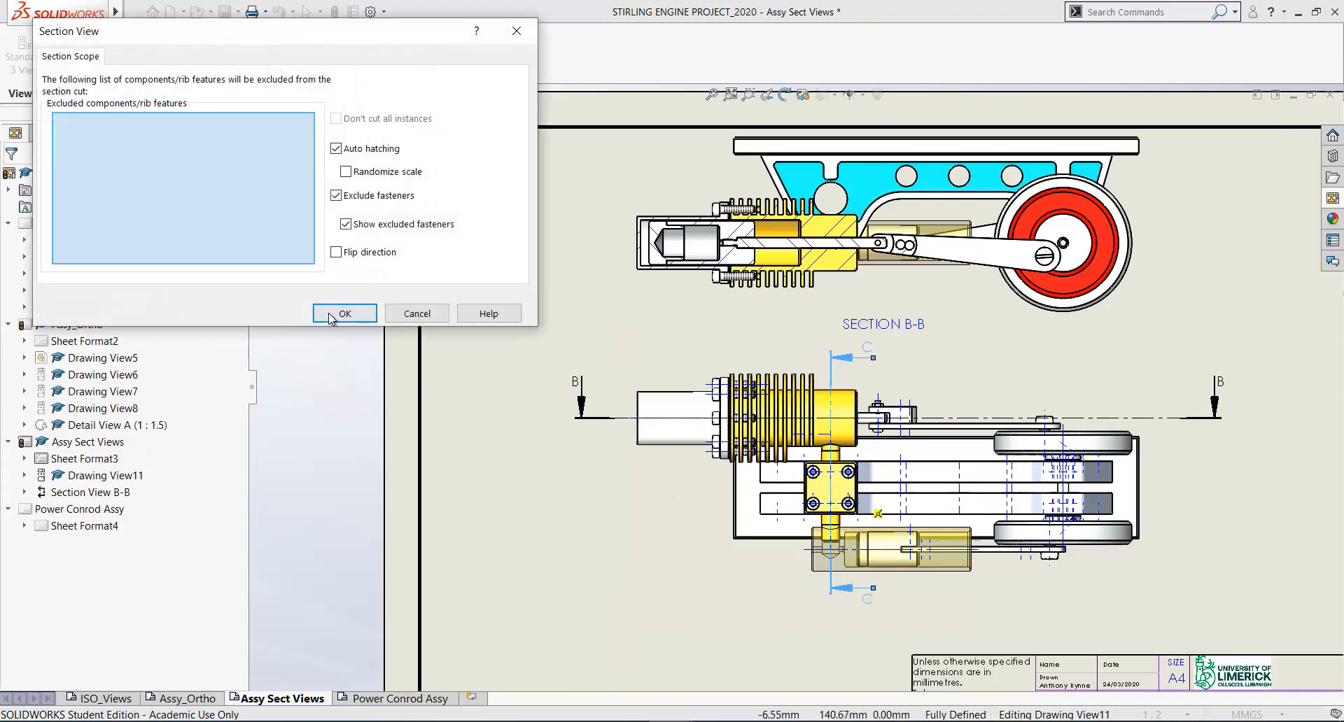
Flip the section direction and place section C-C to the left of the top view, within the sheet border
{"action": "left_click", "coordinate": [336, 253]}
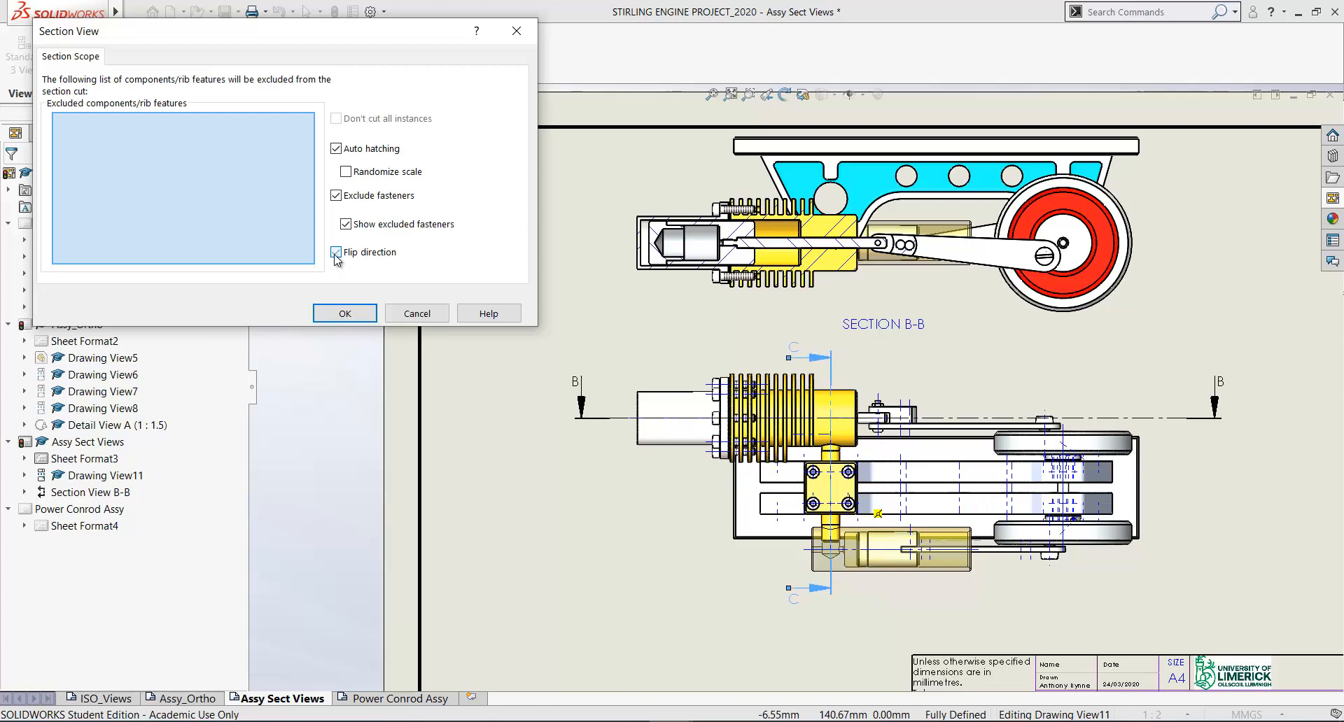
{"action": "left_click", "coordinate": [345, 315]}
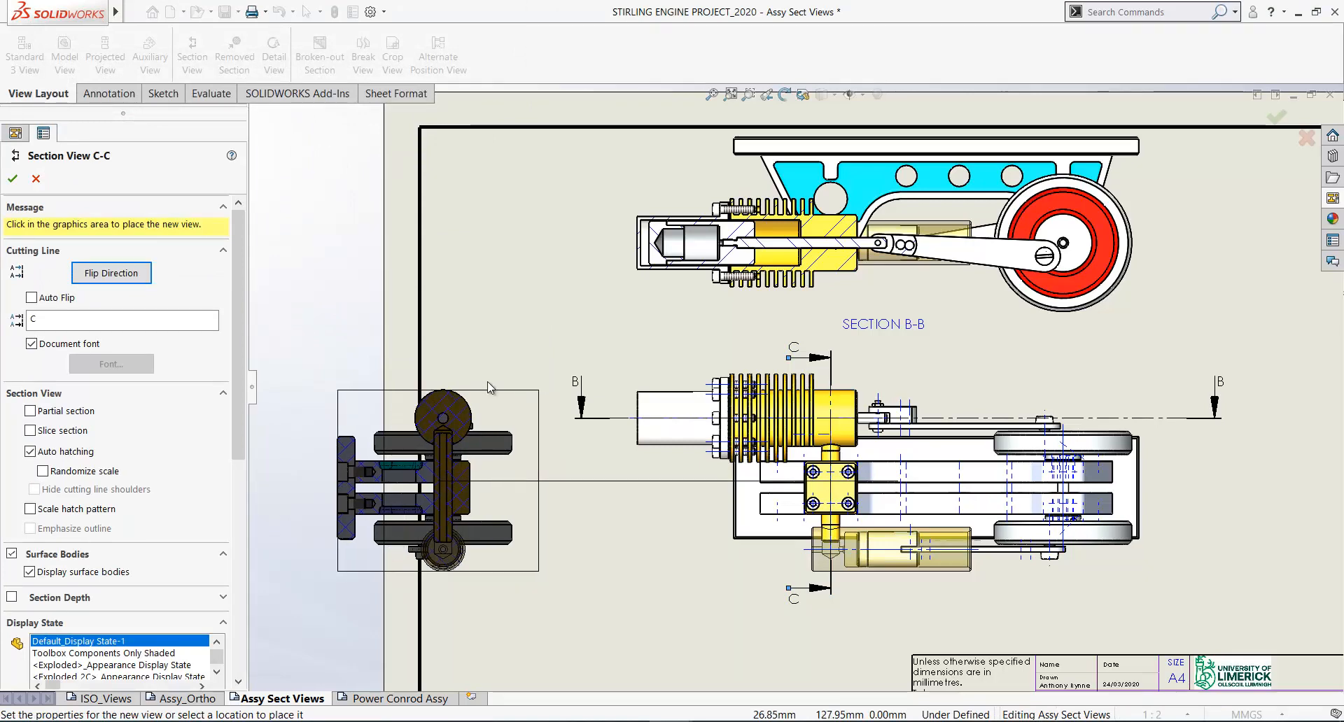
{"action": "left_click", "coordinate": [560, 364]}
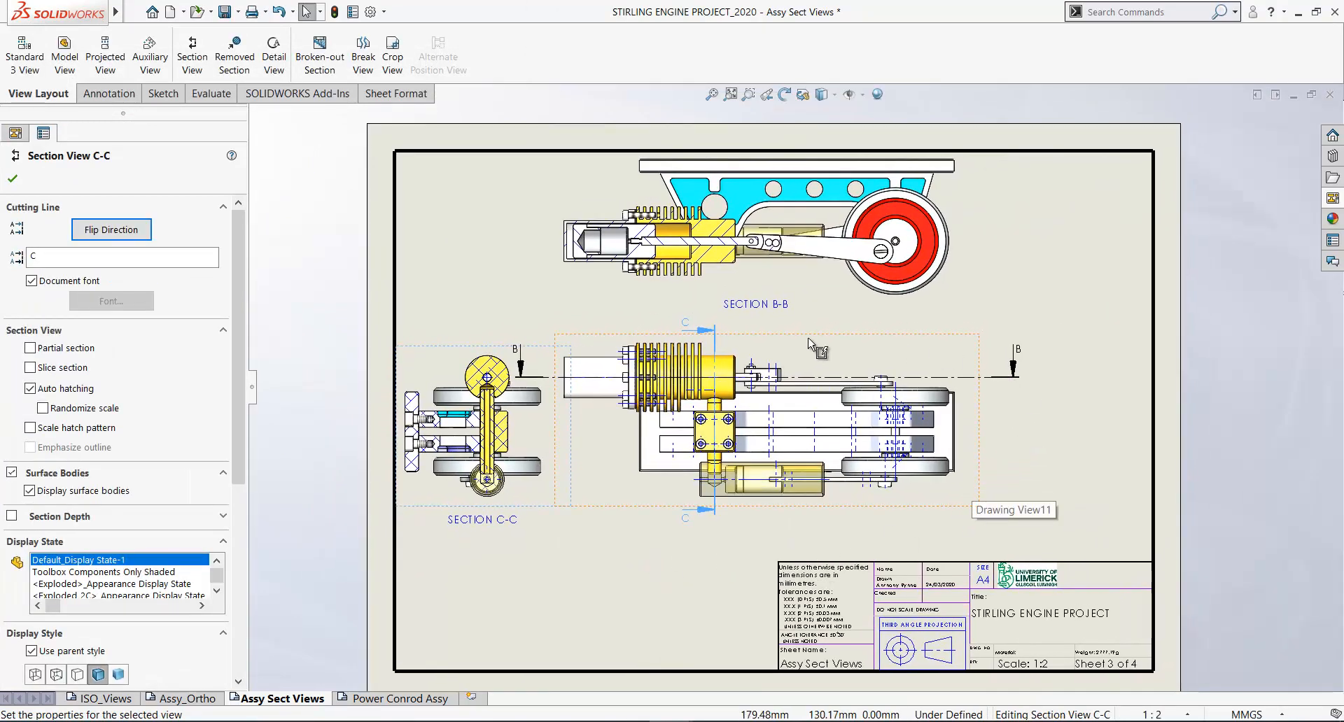
{"action": "left_click", "coordinate": [14, 181]}
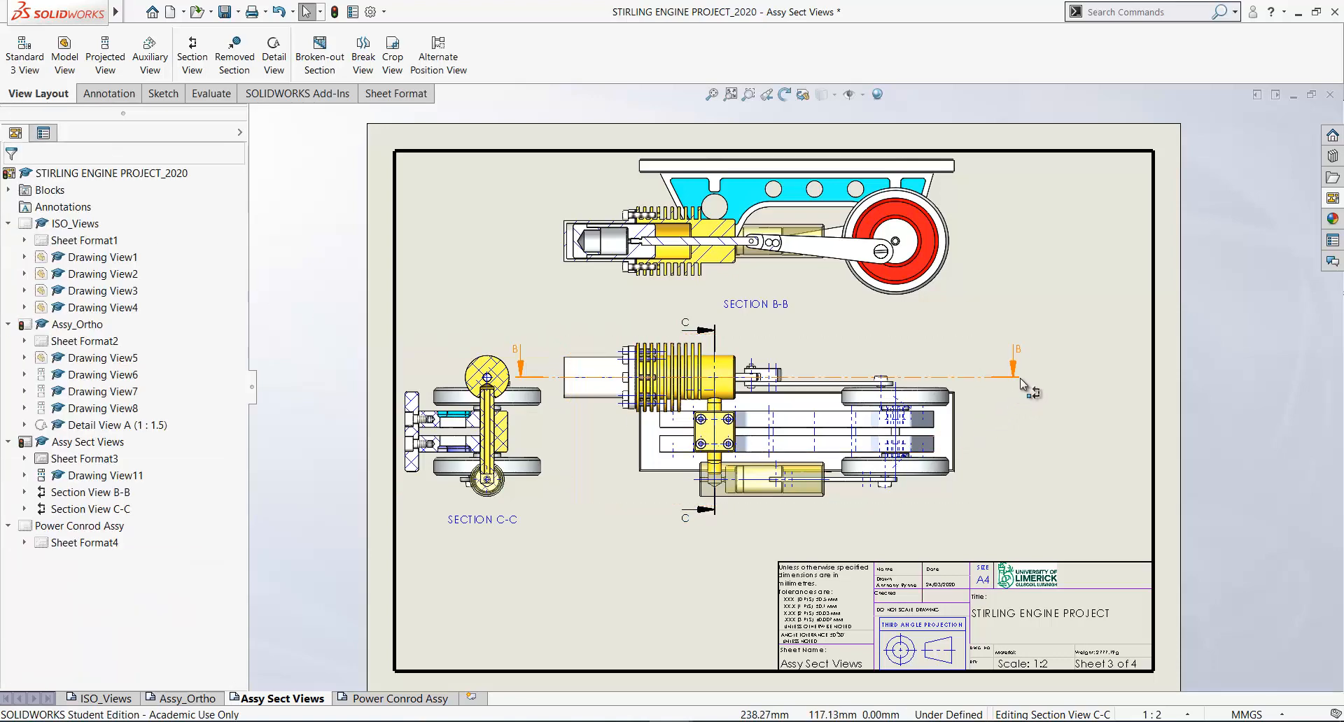
Shorten the right end of cutting line B-B toward the top view, and rebuild the drawing to update section B-B
{"action": "left_click", "coordinate": [1019, 378]}
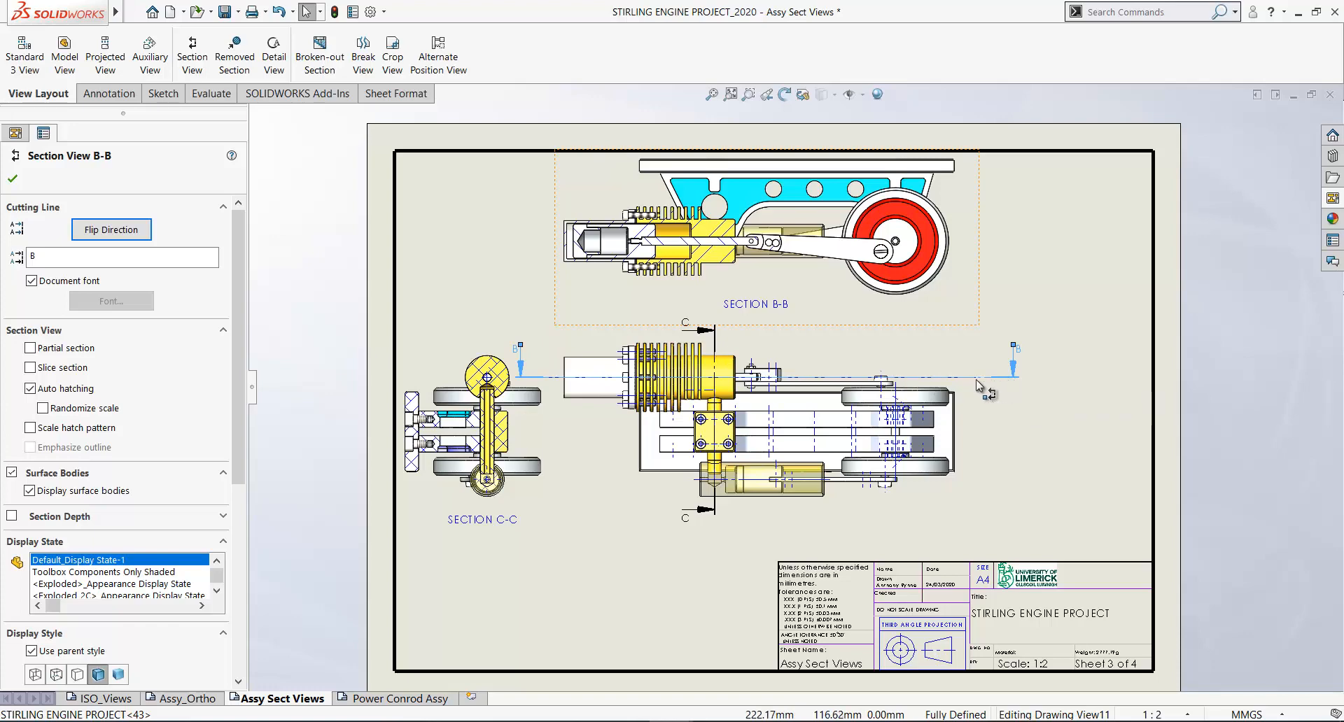
{"action": "left_click_drag", "start_coordinate": [976, 380], "coordinate": [975, 380]}
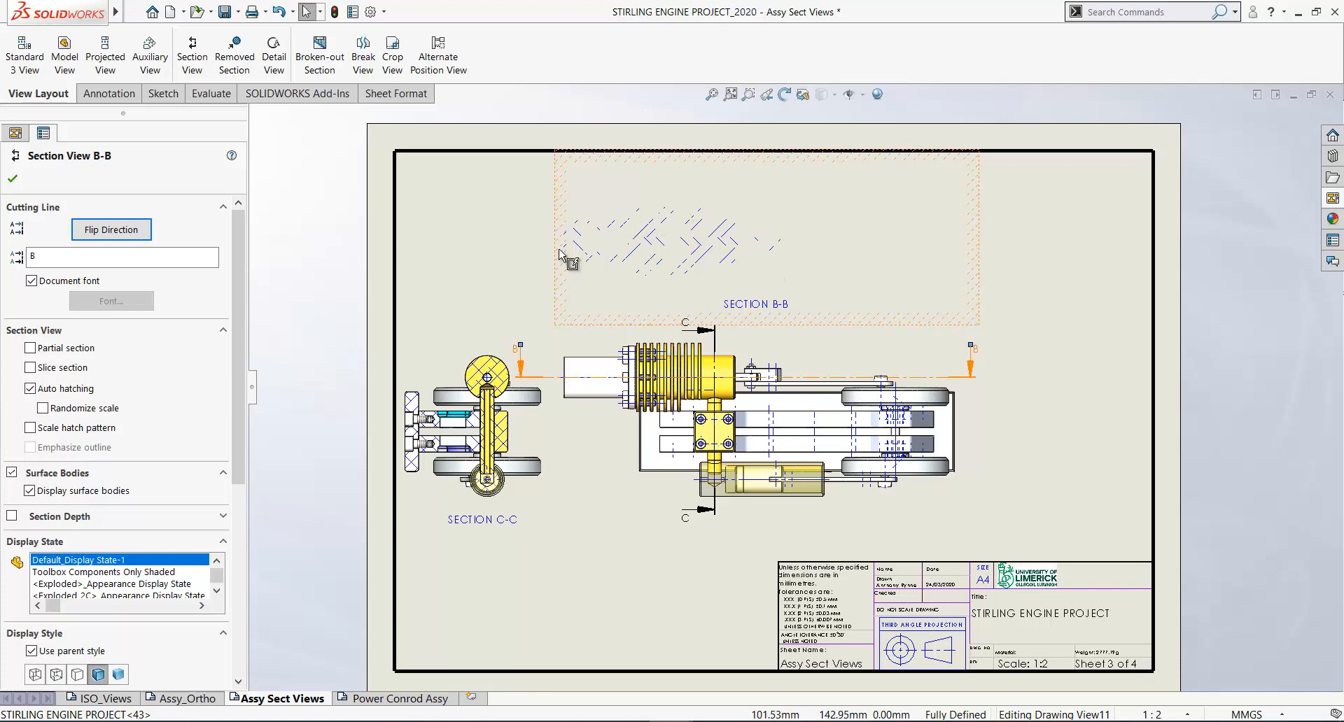
{"action": "middle_click_drag", "start_coordinate": [674, 555], "coordinate": [695, 574]}
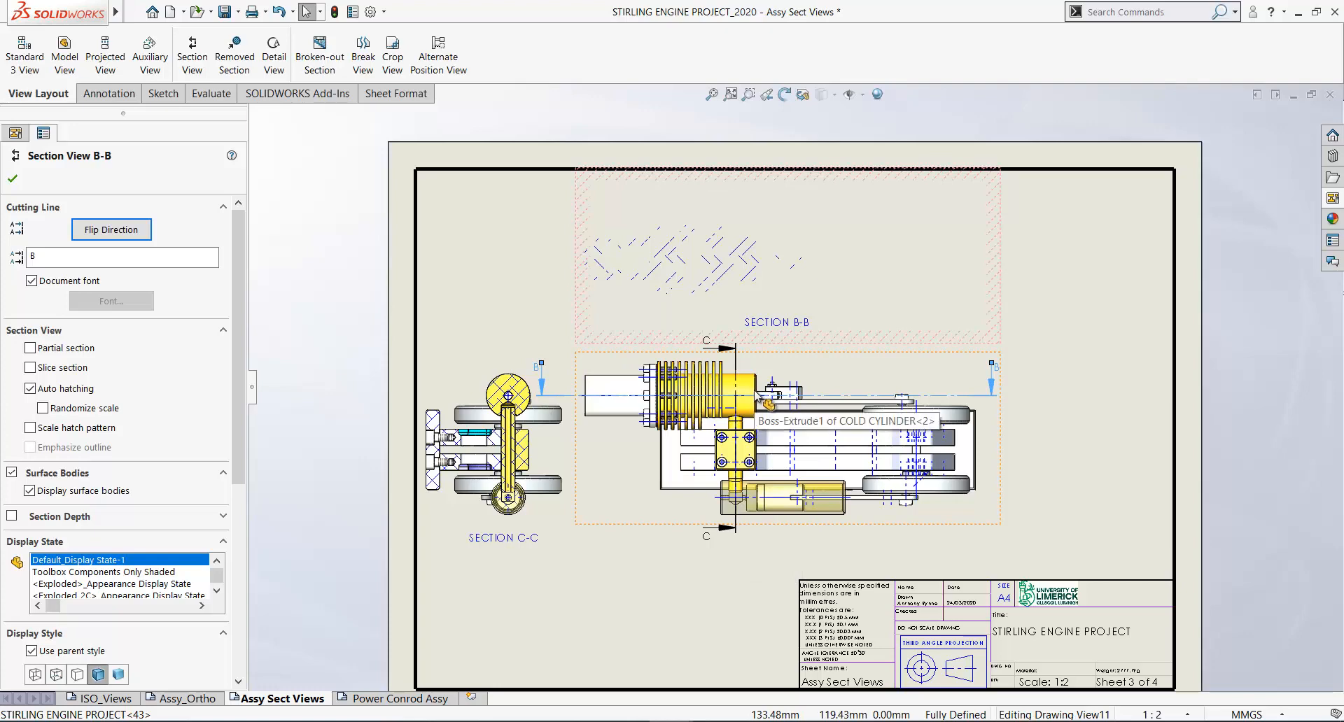
{"action": "key", "text": "ctrl+b"}
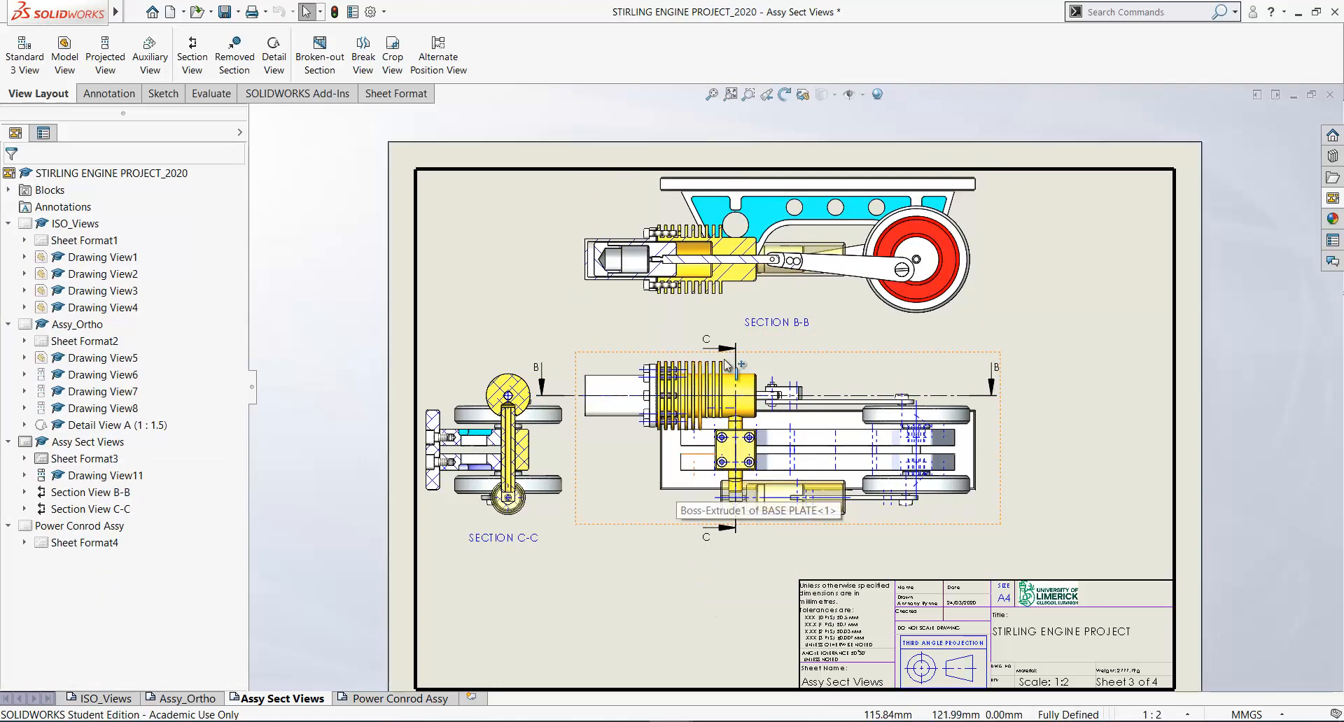
Shift the SECTION C-C label slightly left beneath its view
{"action": "left_click_drag", "start_coordinate": [494, 536], "coordinate": [485, 536]}
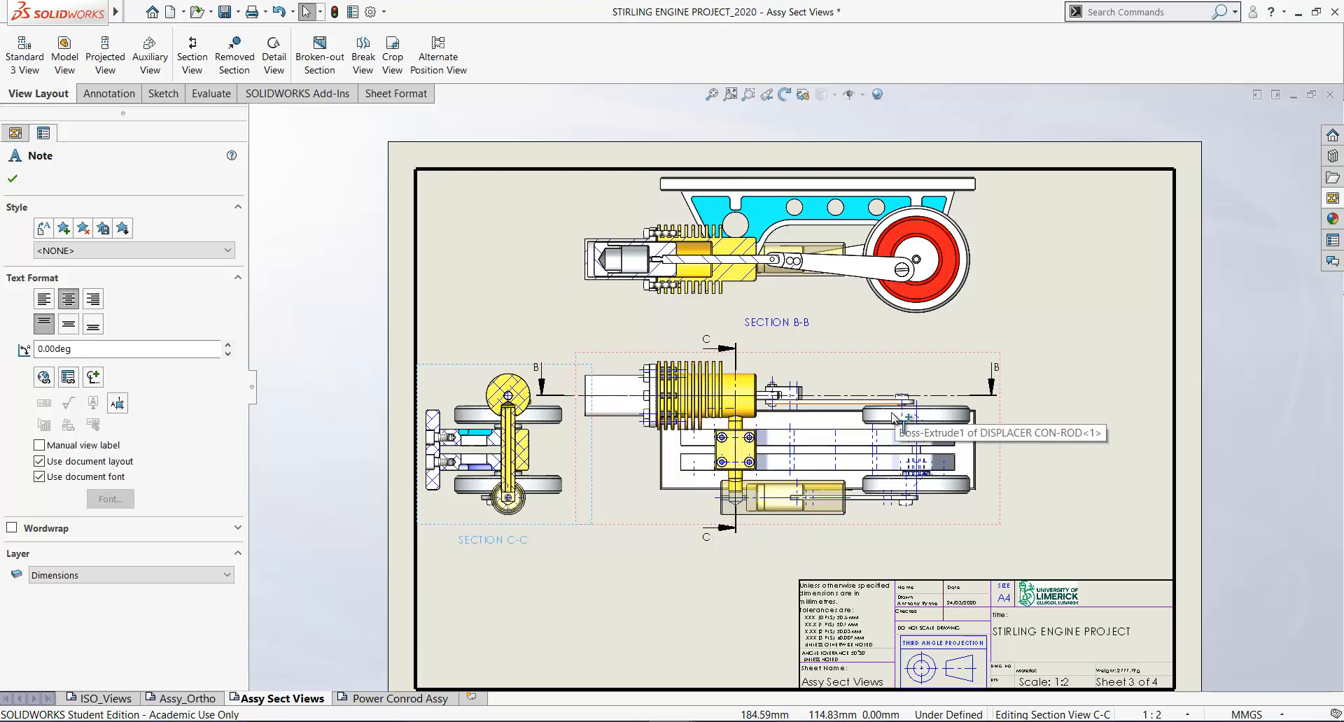
{"action": "scroll", "coordinate": [784, 468], "scroll_direction": "down", "scroll_amount": 1}
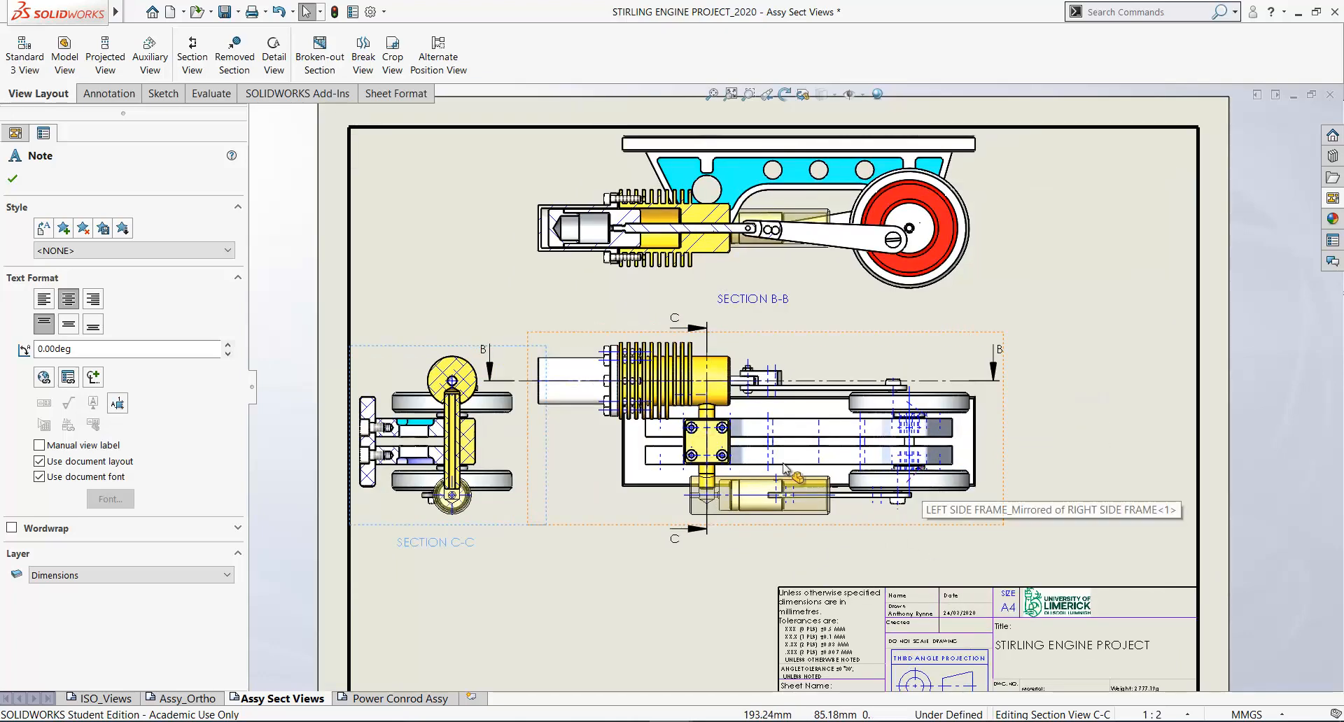
{"action": "left_click", "coordinate": [14, 180]}
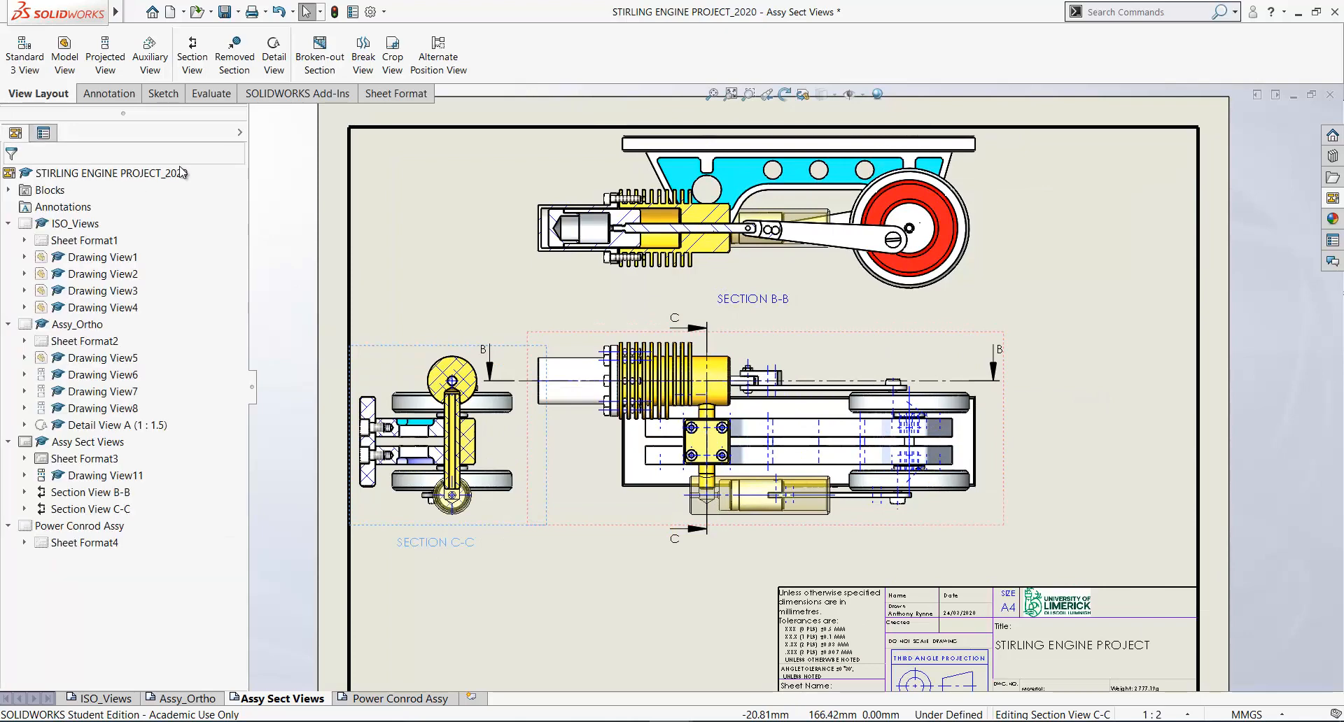
Define a vertical section cutting line through the centre of the flywheel axle on the top view
{"action": "left_click", "coordinate": [192, 60]}
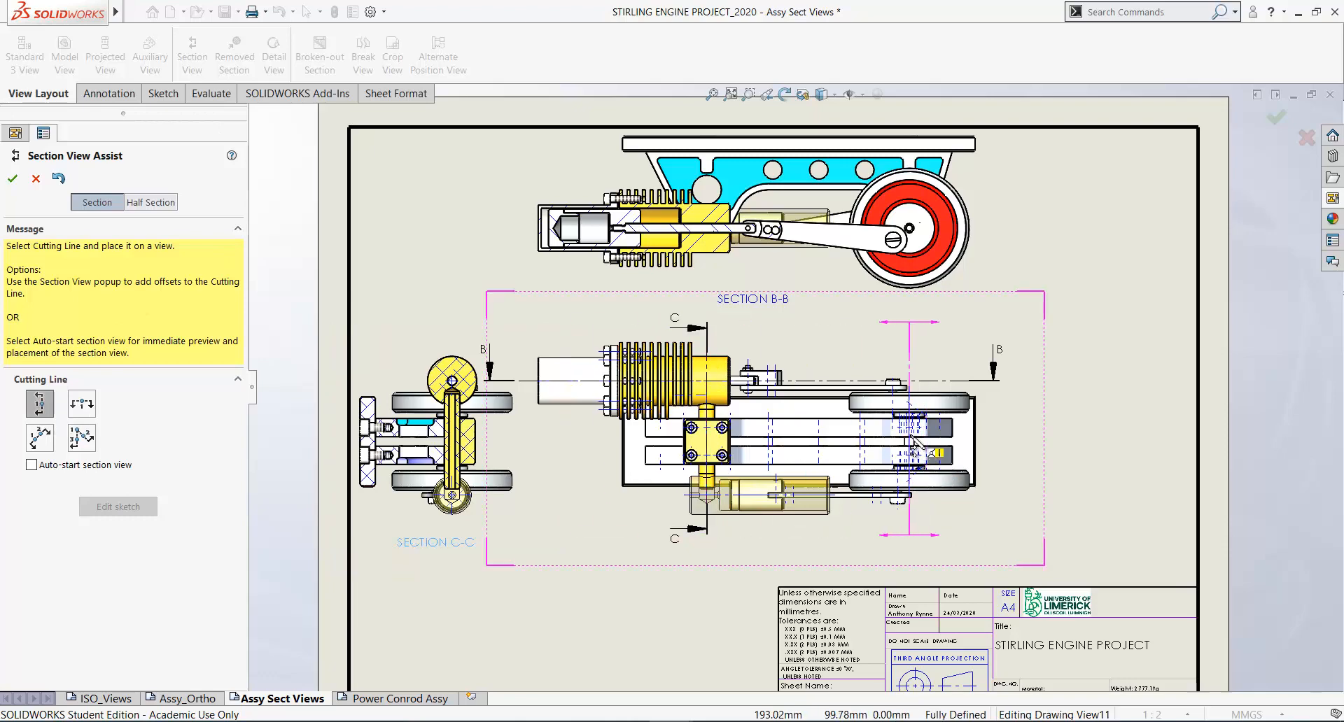
{"action": "scroll", "coordinate": [913, 441], "scroll_direction": "down", "scroll_amount": 3}
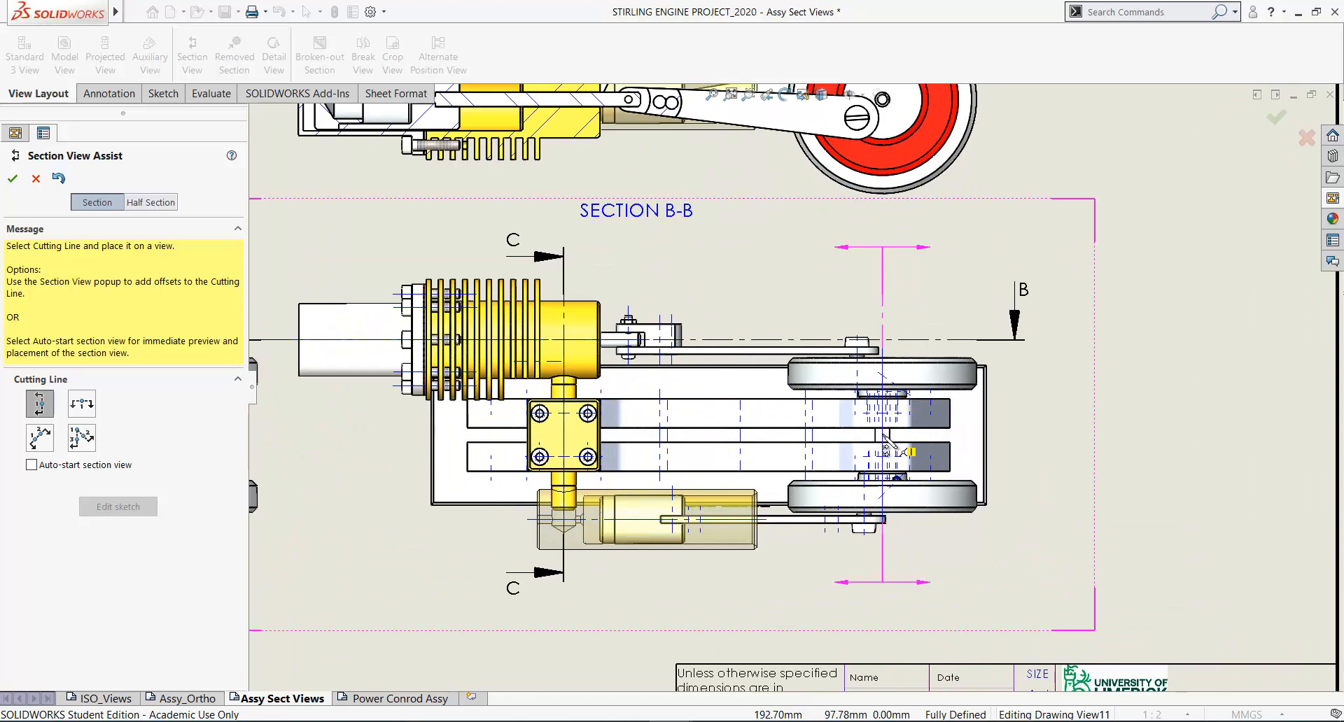
{"action": "left_click", "coordinate": [883, 435]}
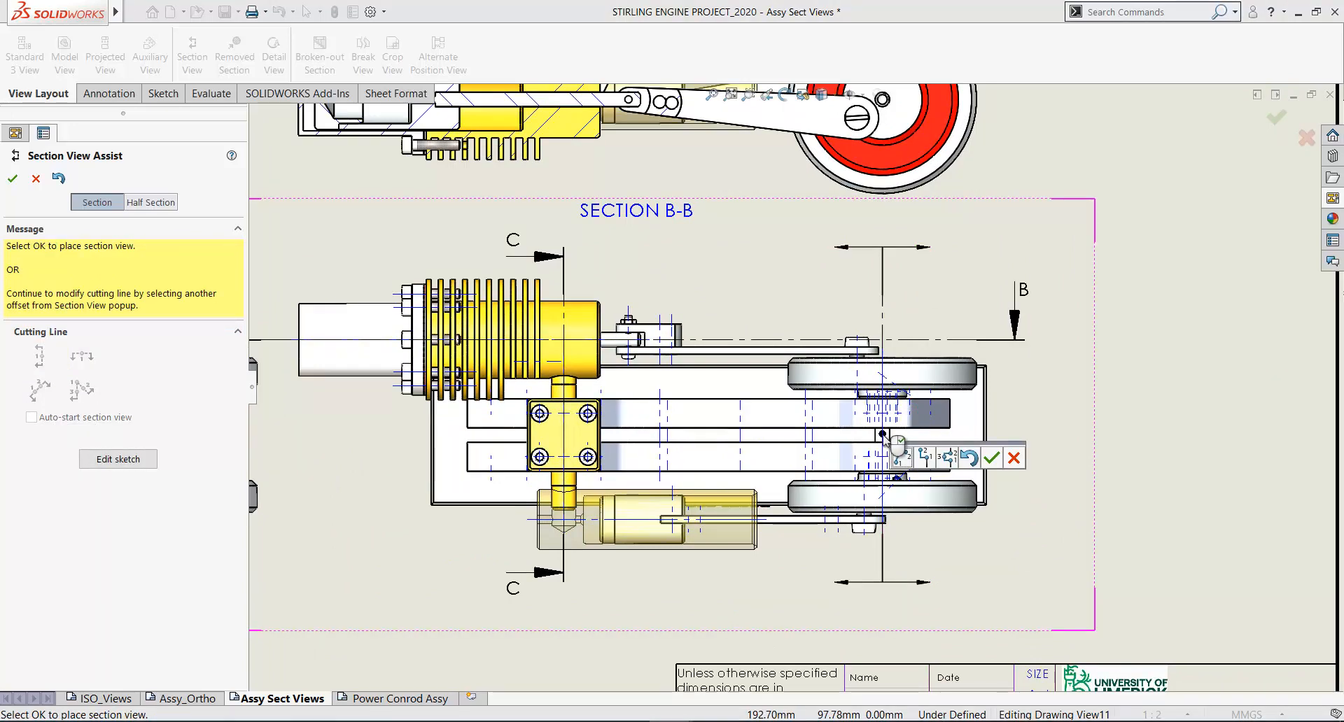
{"action": "left_click", "coordinate": [991, 458]}
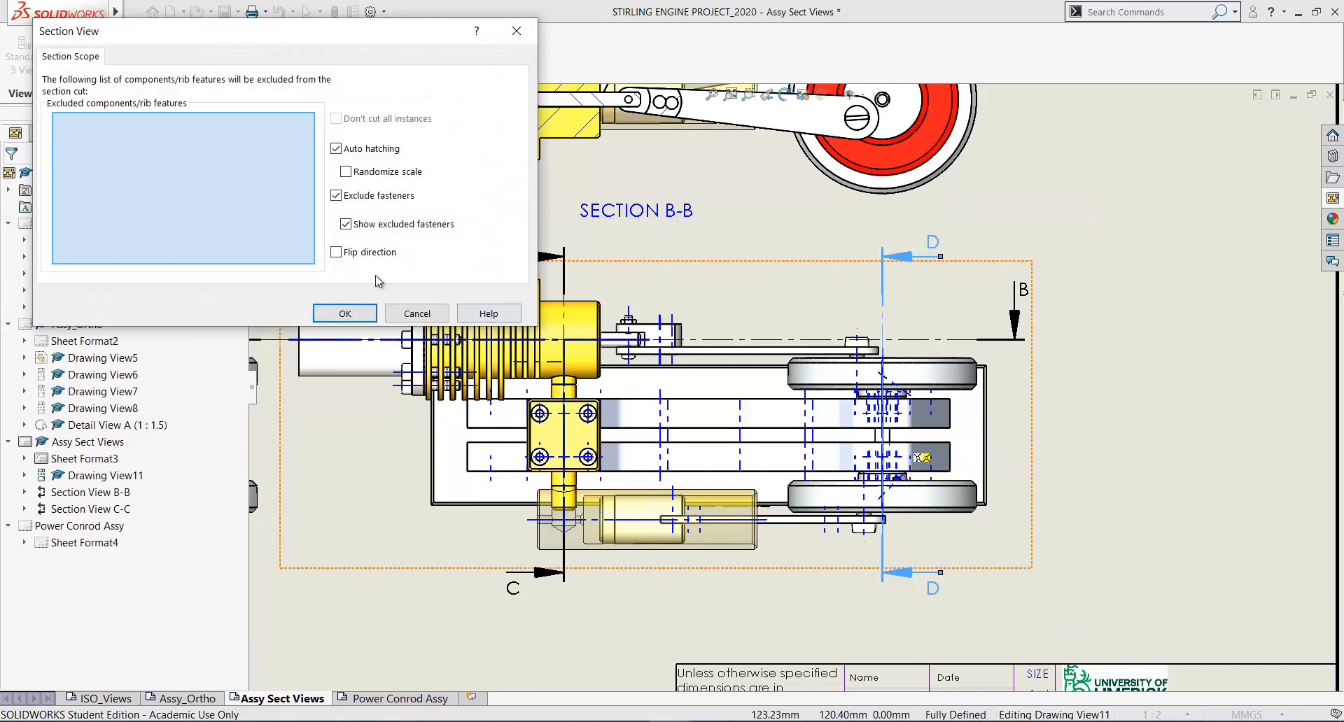
Accept the default section scope without excluded components and place section D-D to the right of the top view, within the sheet border
{"action": "left_click", "coordinate": [347, 315]}
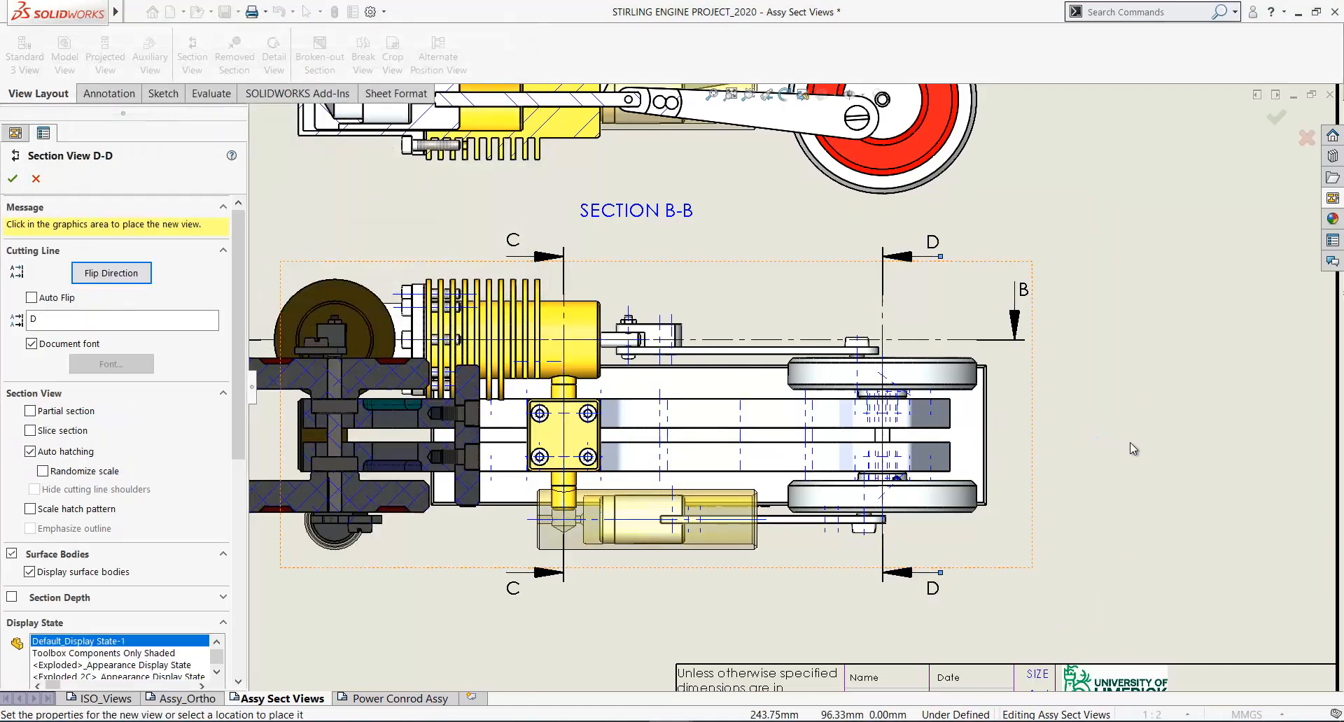
{"action": "scroll", "coordinate": [1081, 437], "scroll_direction": "up", "scroll_amount": 4}
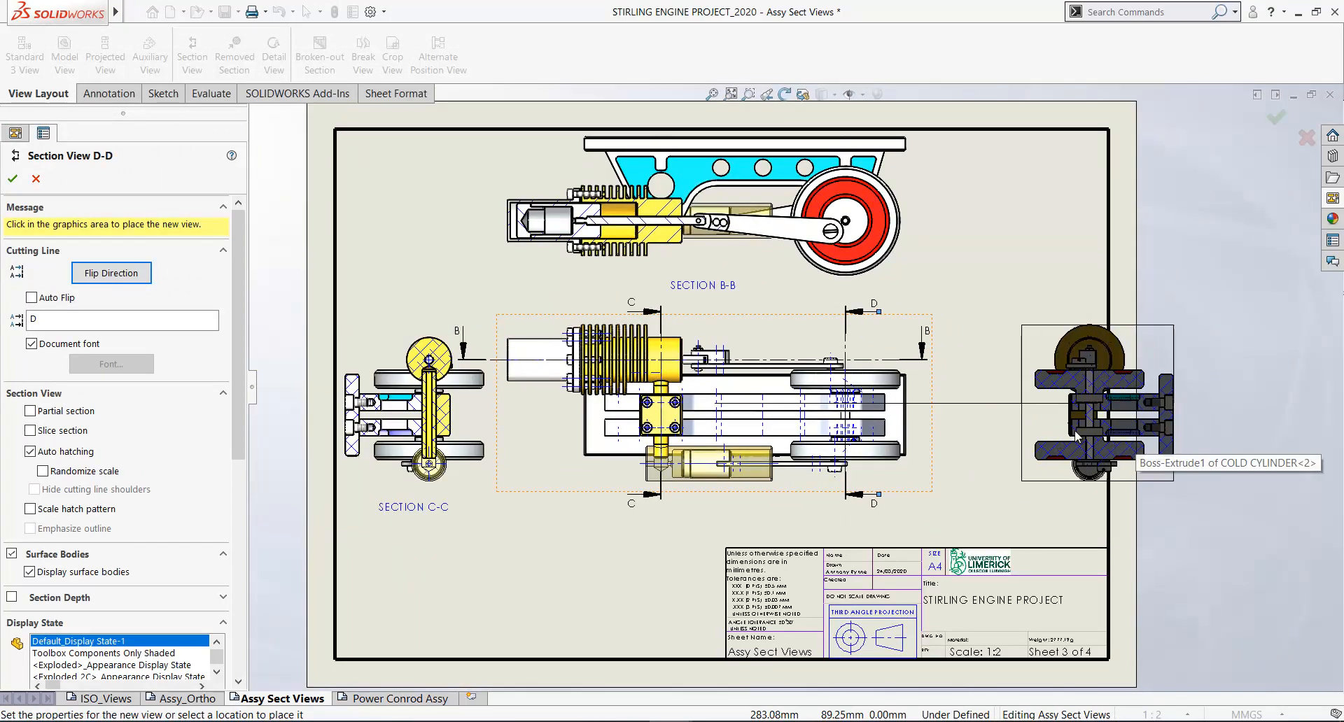
{"action": "scroll", "coordinate": [1166, 441], "scroll_direction": "down", "scroll_amount": 2}
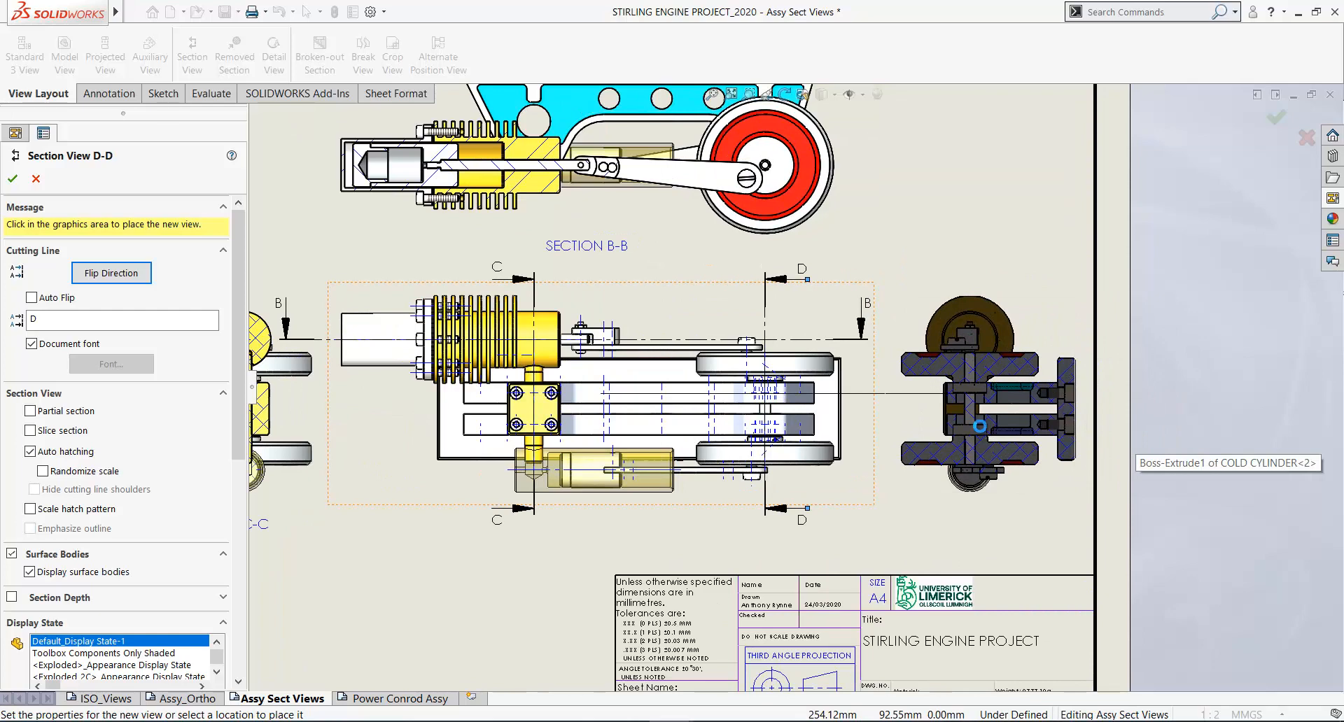
{"action": "left_click", "coordinate": [979, 426]}
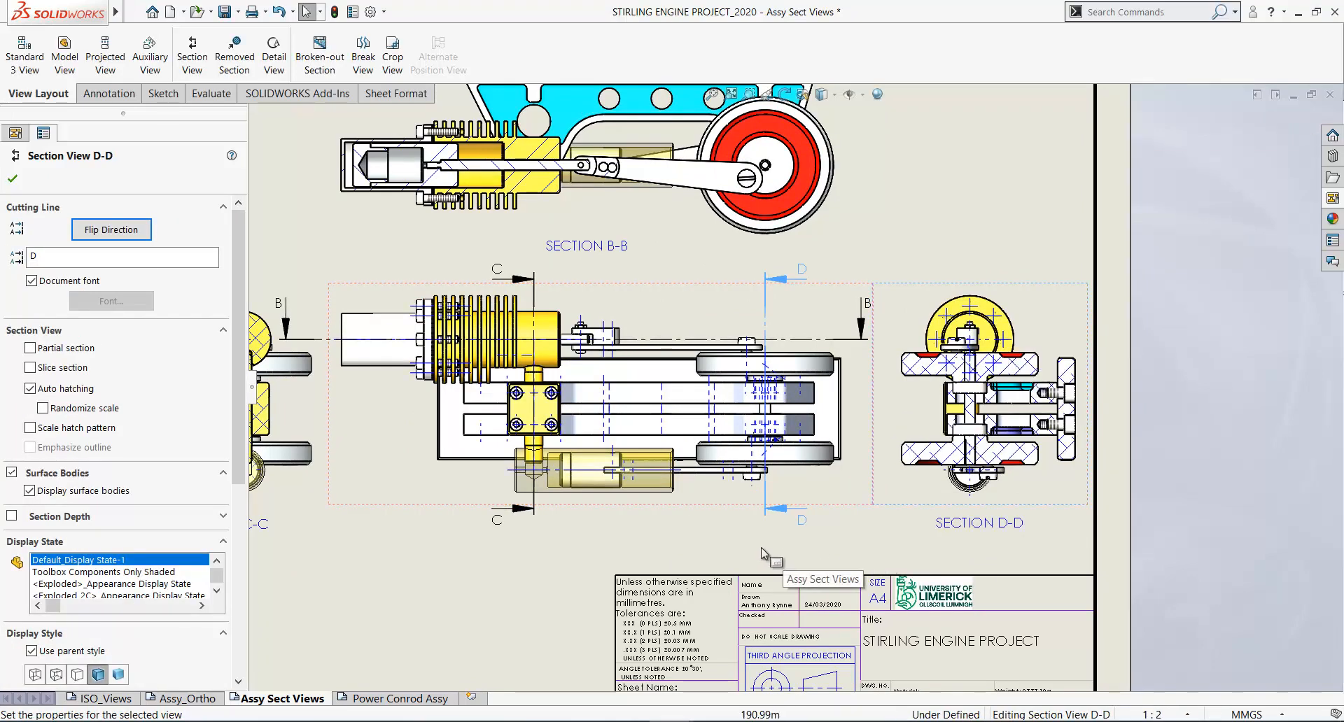
{"action": "left_click", "coordinate": [881, 539]}
Examine section D-D around the flywheel axle and base cap screws, and check the layout of the section views on the sheet
{"action": "scroll", "coordinate": [959, 524], "scroll_direction": "down", "scroll_amount": 3}
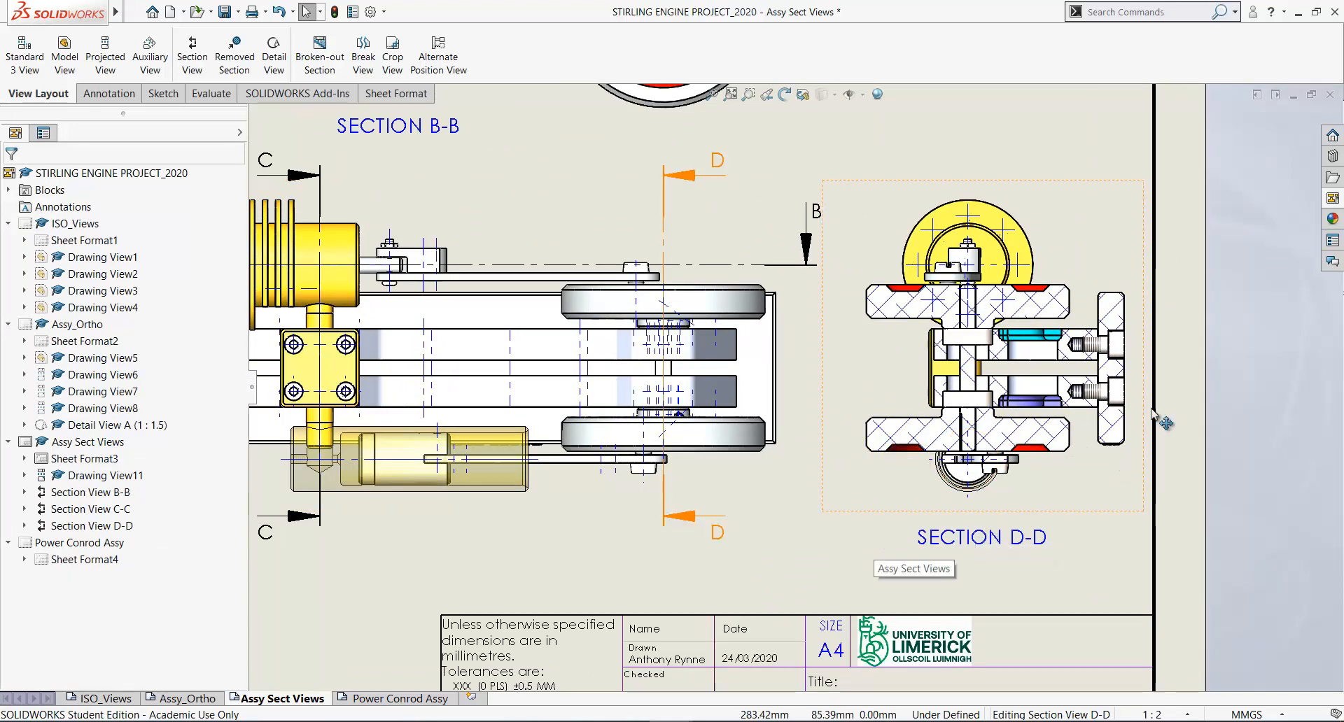
{"action": "scroll", "coordinate": [1127, 367], "scroll_direction": "down", "scroll_amount": 2}
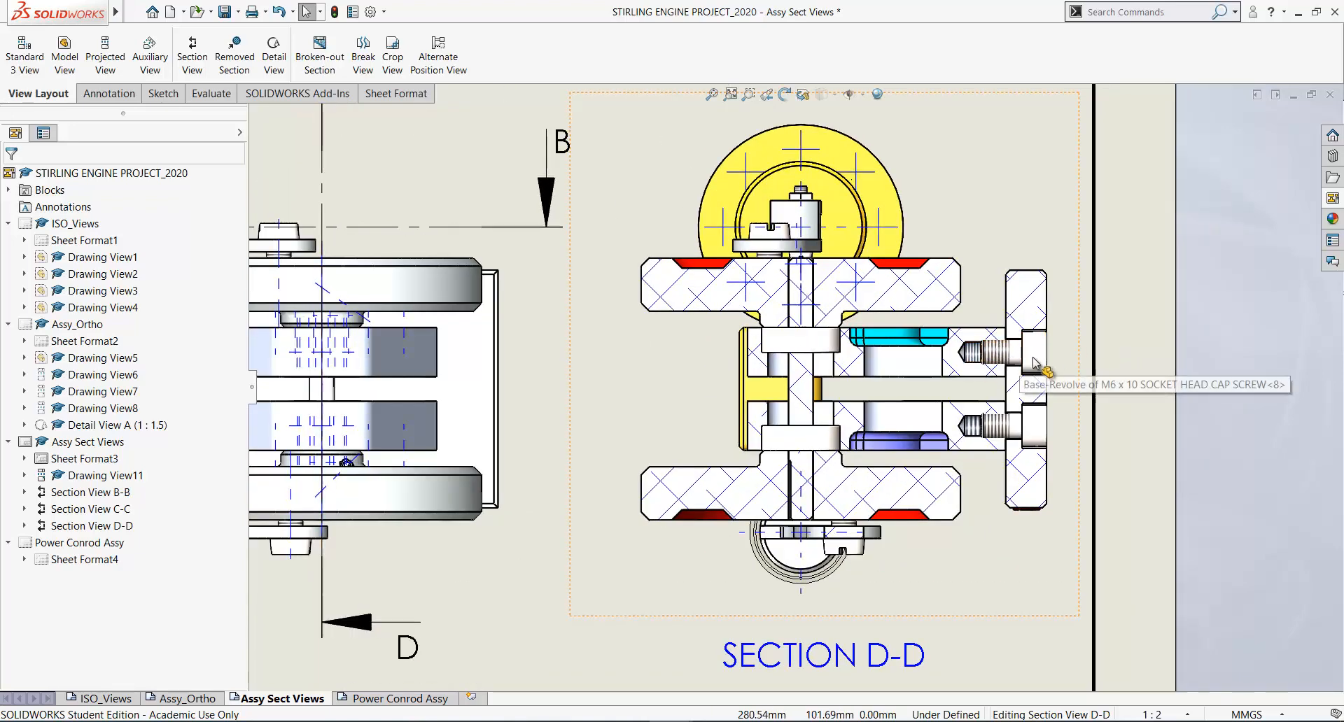
{"action": "scroll", "coordinate": [1004, 583], "scroll_direction": "up", "scroll_amount": 1}
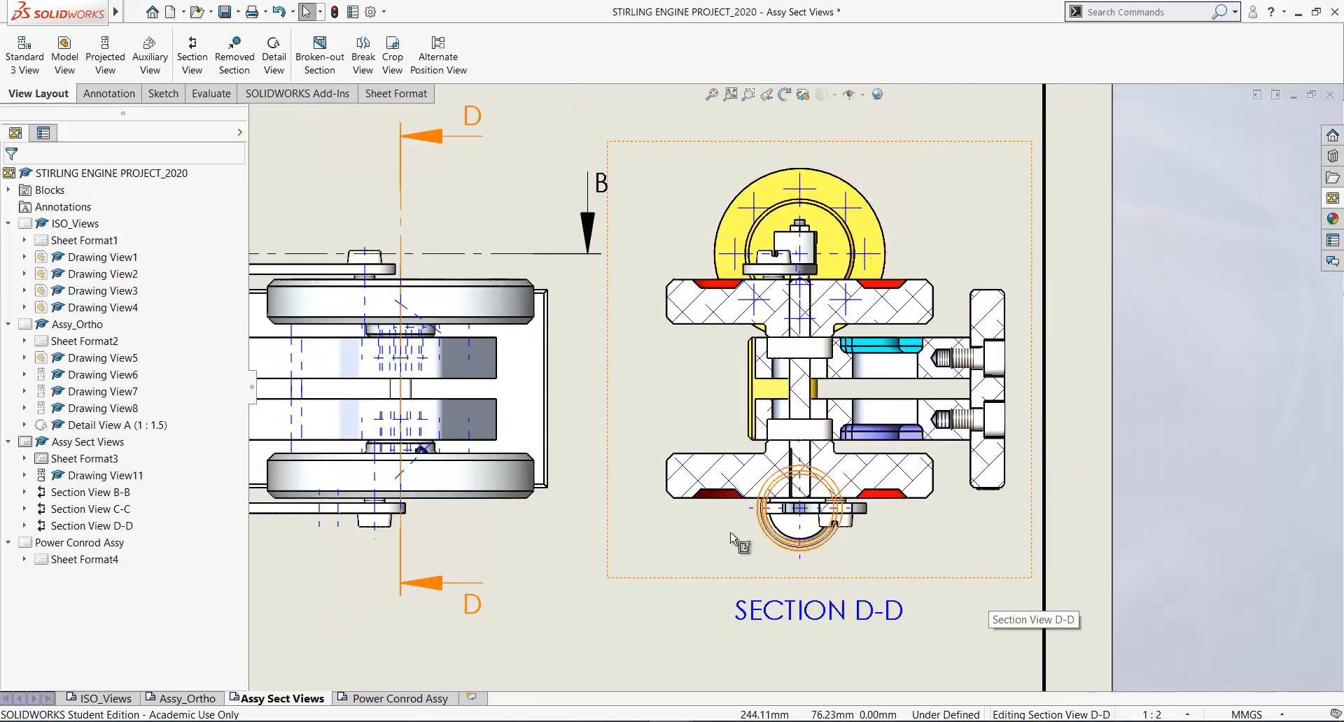
{"action": "scroll", "coordinate": [713, 536], "scroll_direction": "up", "scroll_amount": 3}
{"action": "scroll", "coordinate": [693, 529], "scroll_direction": "up", "scroll_amount": 3}
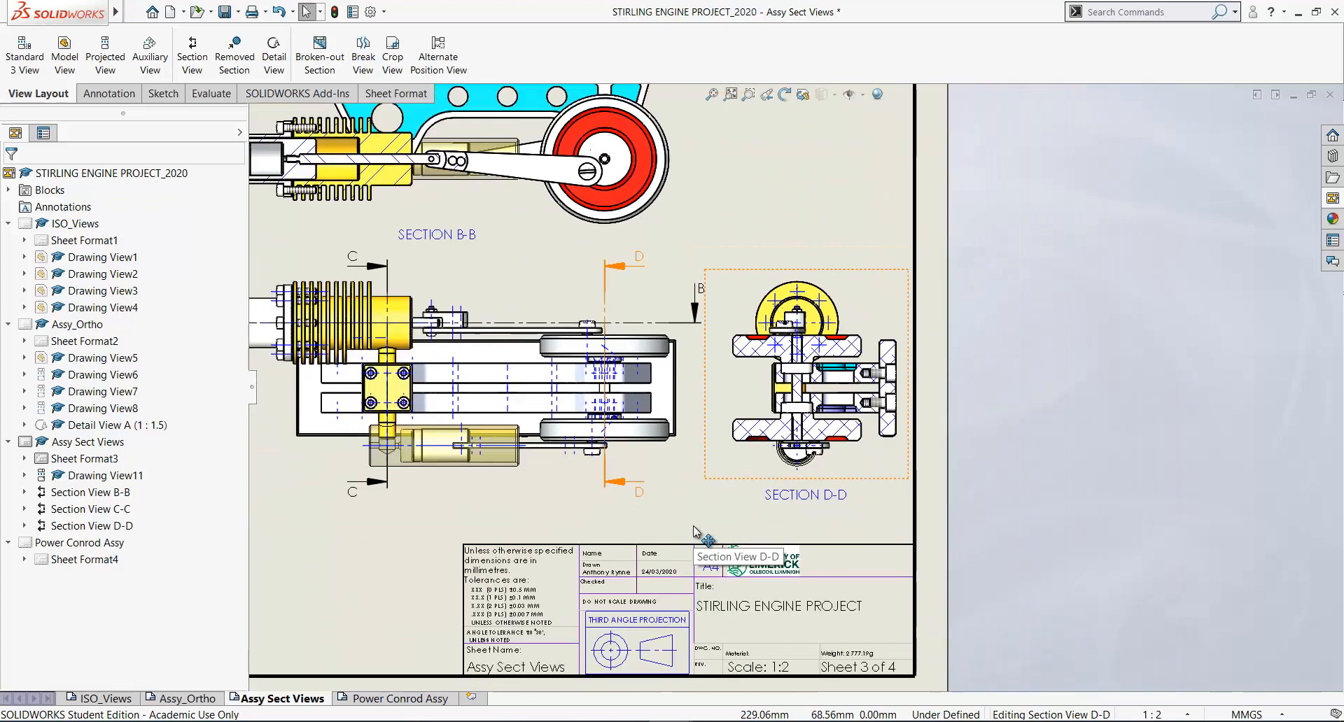
{"action": "scroll", "coordinate": [595, 467], "scroll_direction": "down", "scroll_amount": 3}
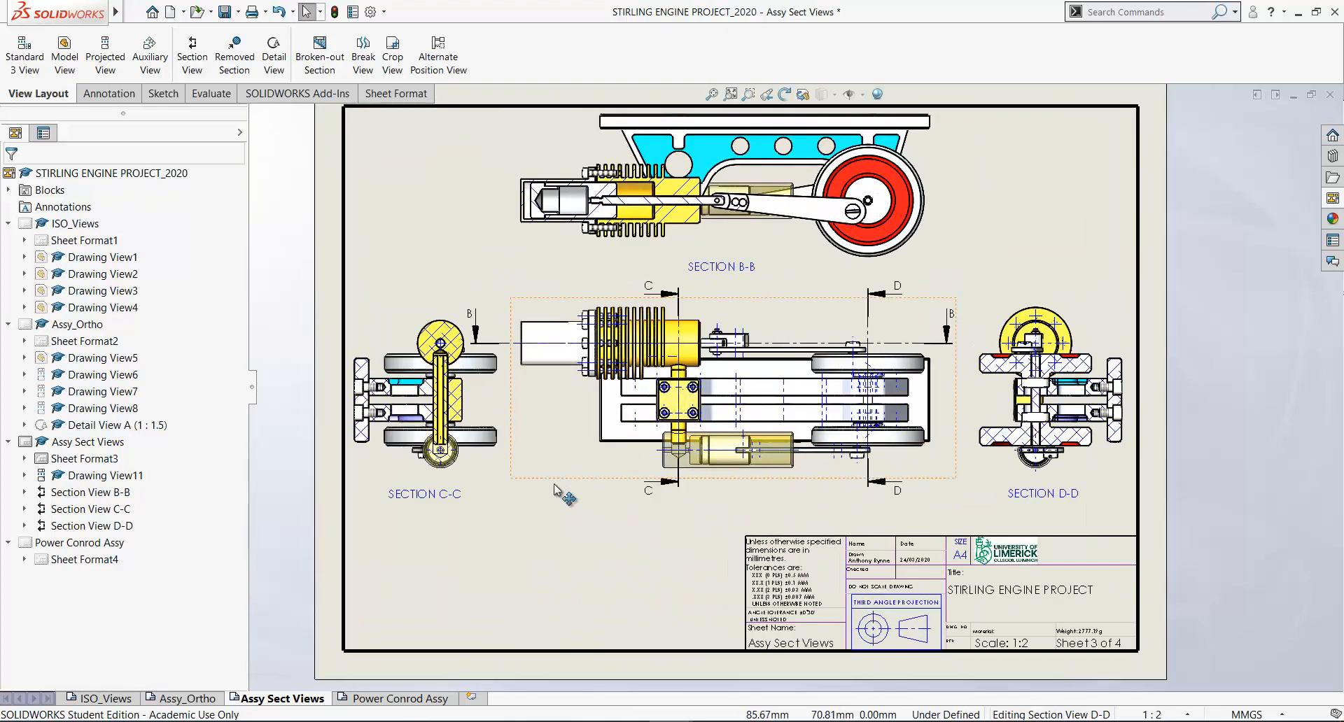
Try the Hidden Lines Removed display style on the top view
{"action": "left_click", "coordinate": [555, 479]}
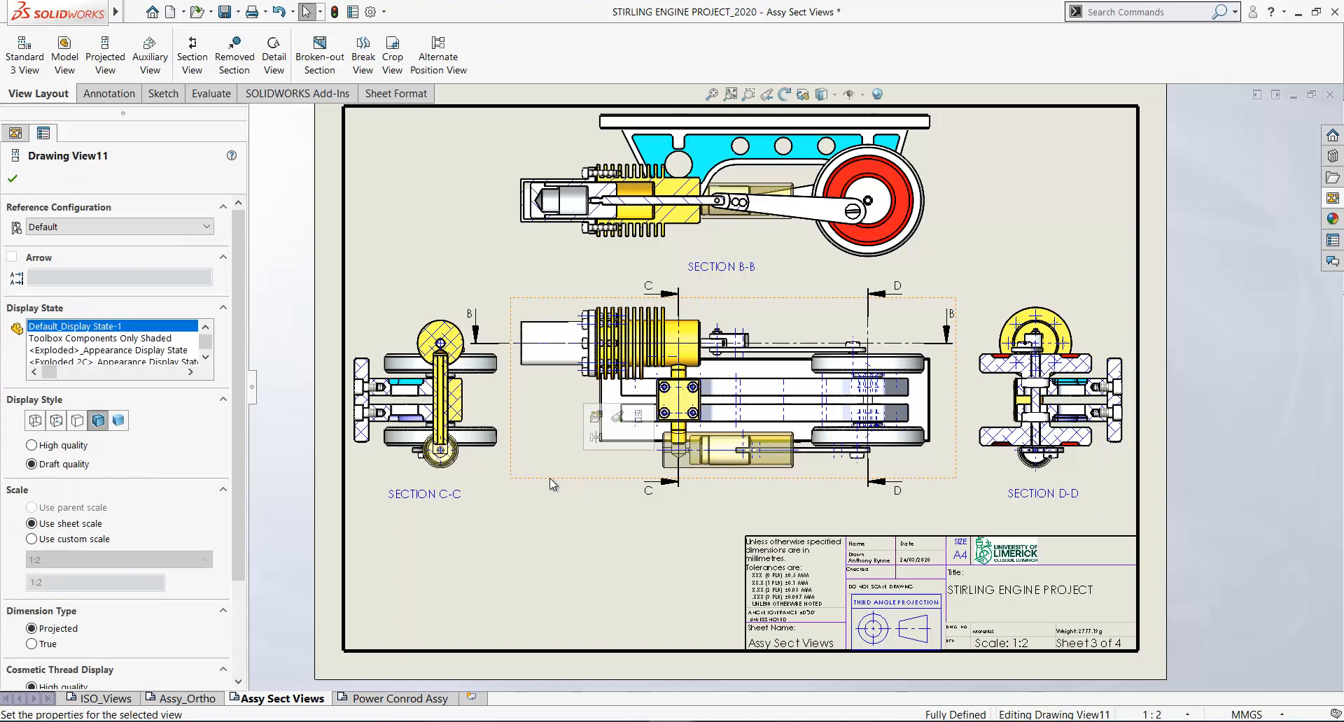
{"action": "left_click", "coordinate": [76, 420]}
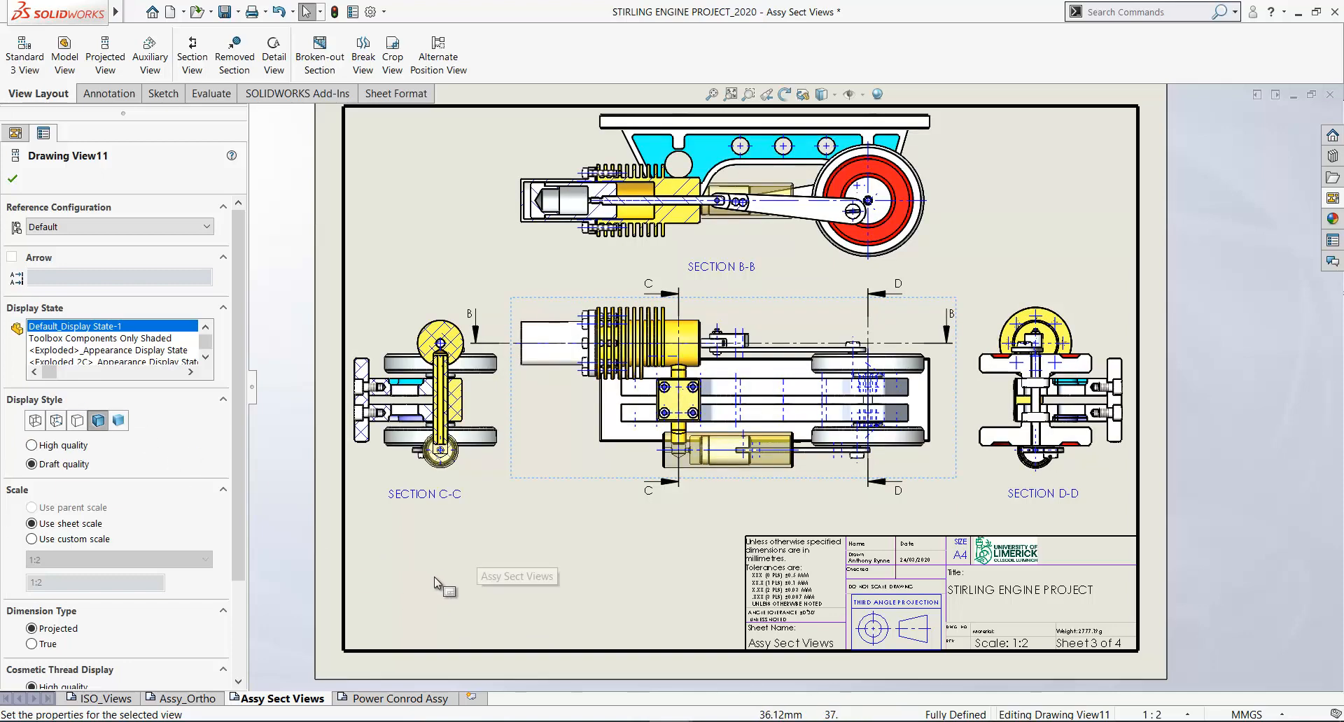
{"action": "middle_click_drag", "start_coordinate": [539, 556], "coordinate": [547, 571]}
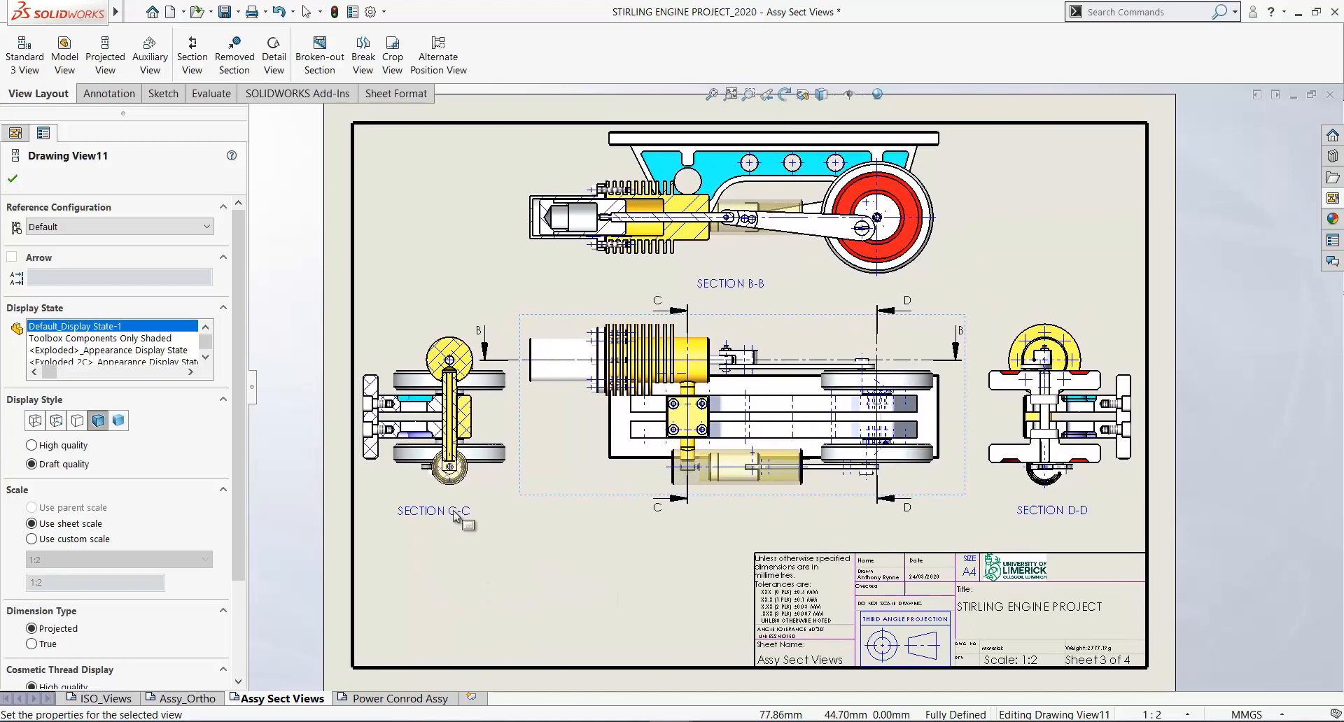
{"action": "left_click", "coordinate": [13, 180]}
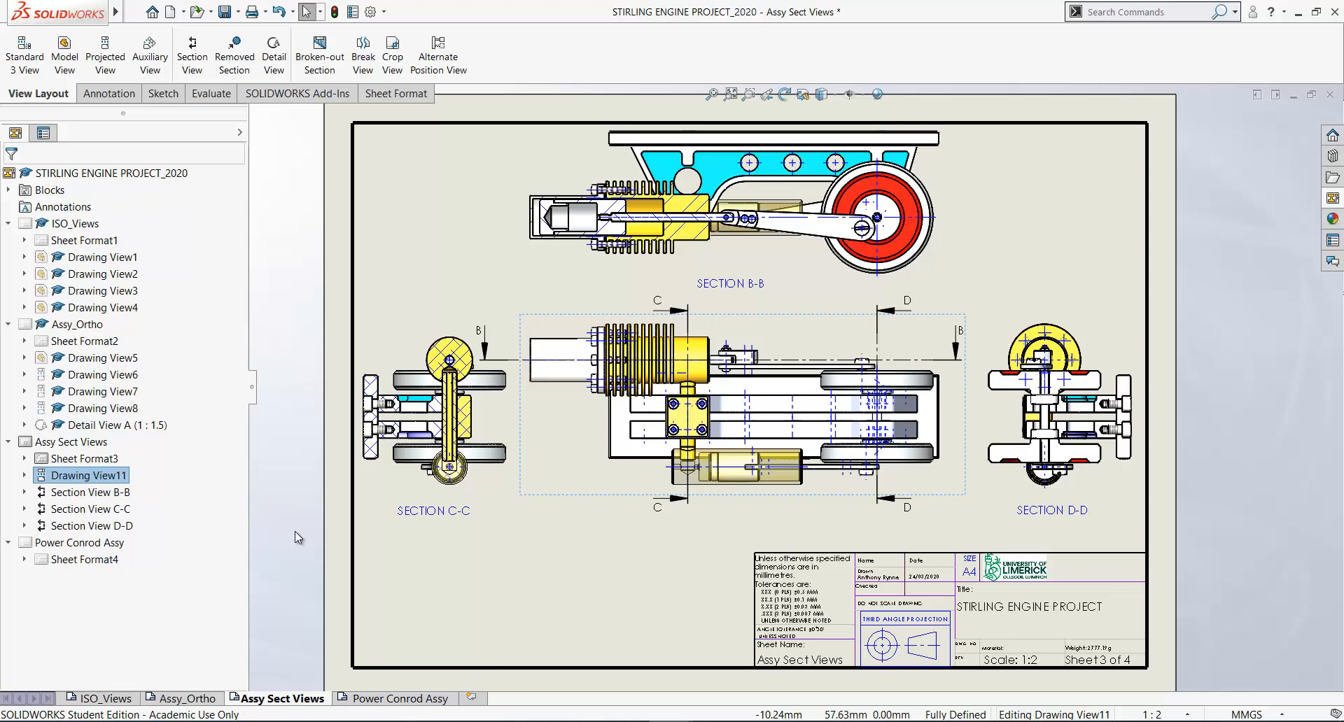
{"action": "middle_click_drag", "start_coordinate": [314, 527], "coordinate": [343, 532]}
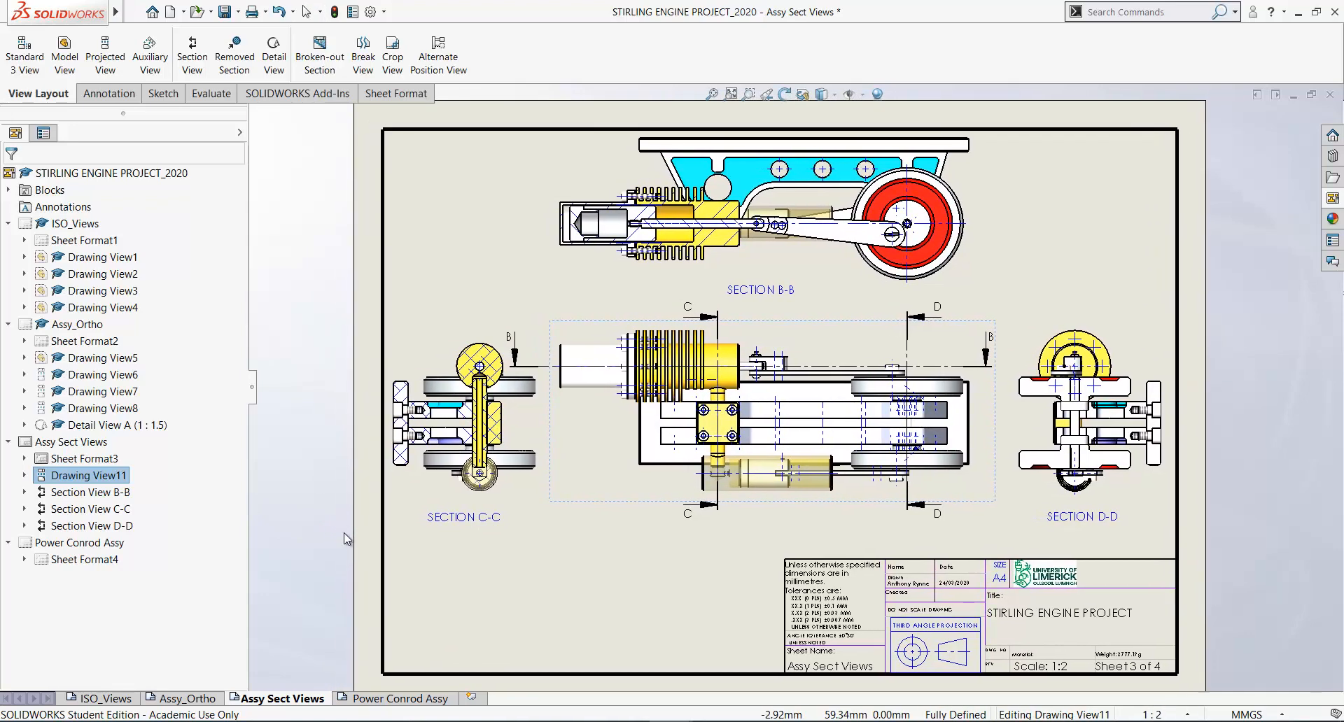